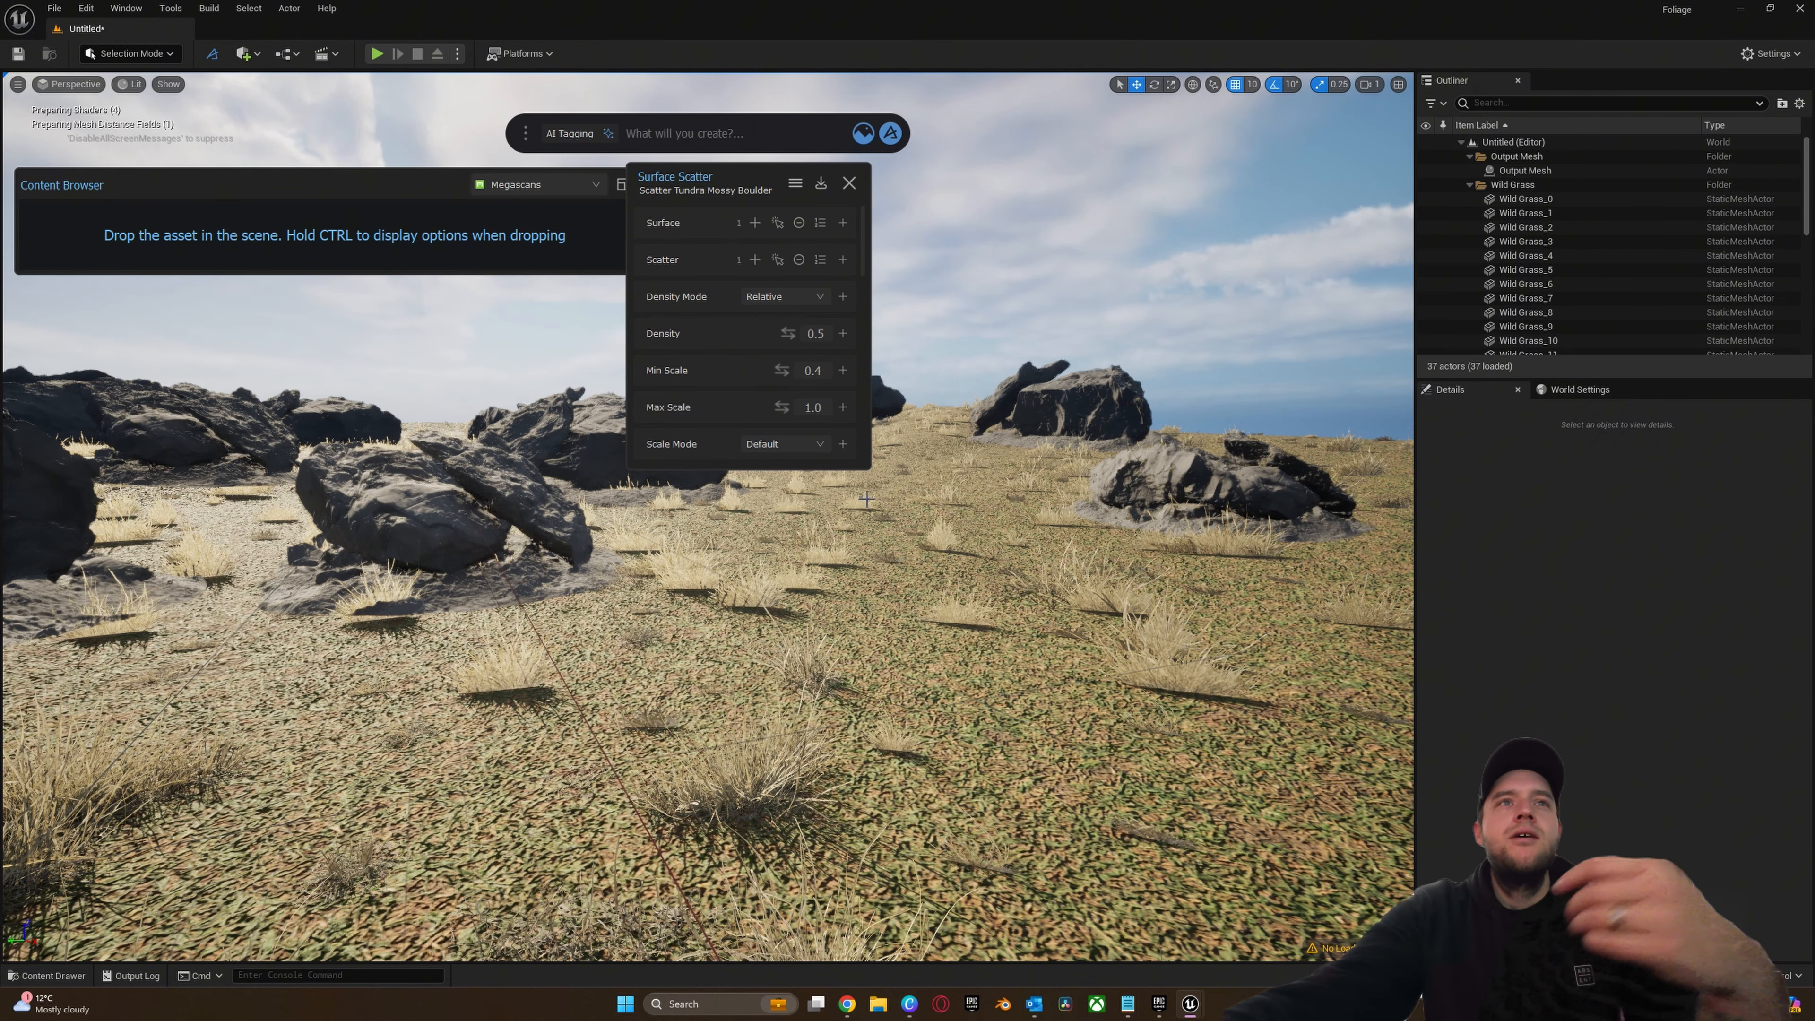
- Sink the scattered Tundra Mossy Boulders into the ground by about 0.1
right_drag(1284, 565, 1036, 583)
right_drag(879, 640, 880, 536)
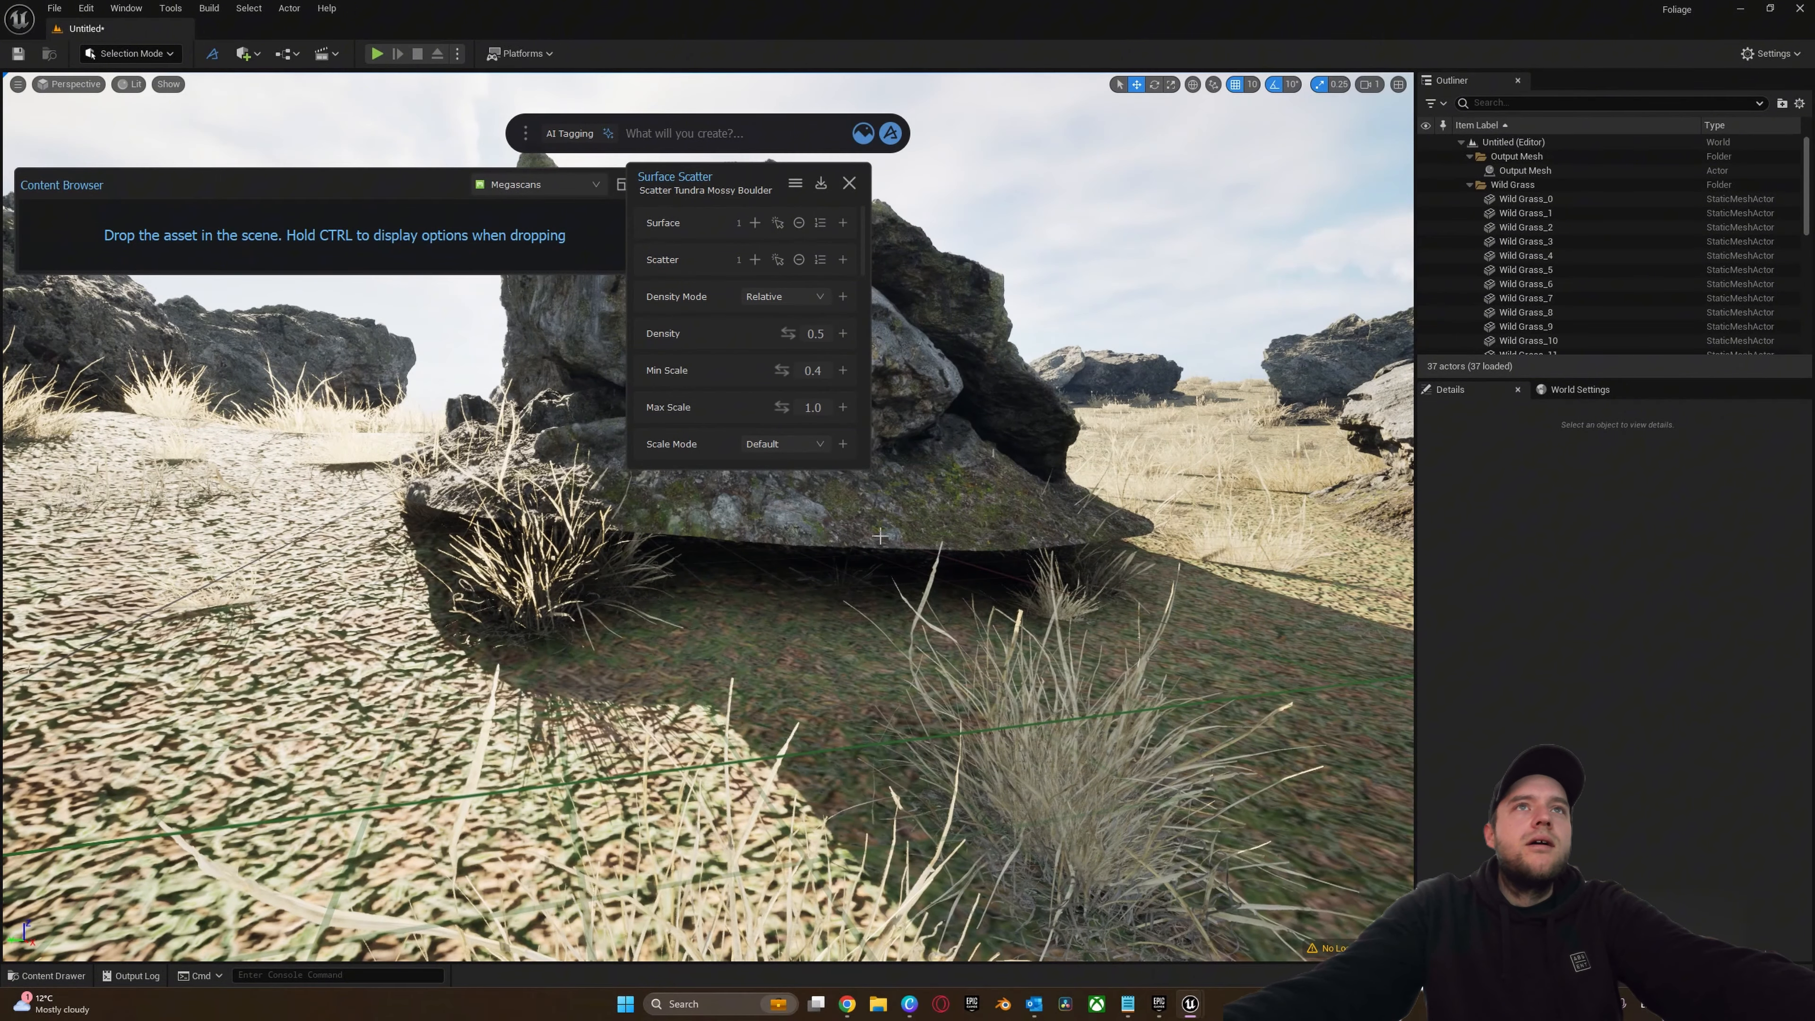
scroll(744, 408, down, 6)
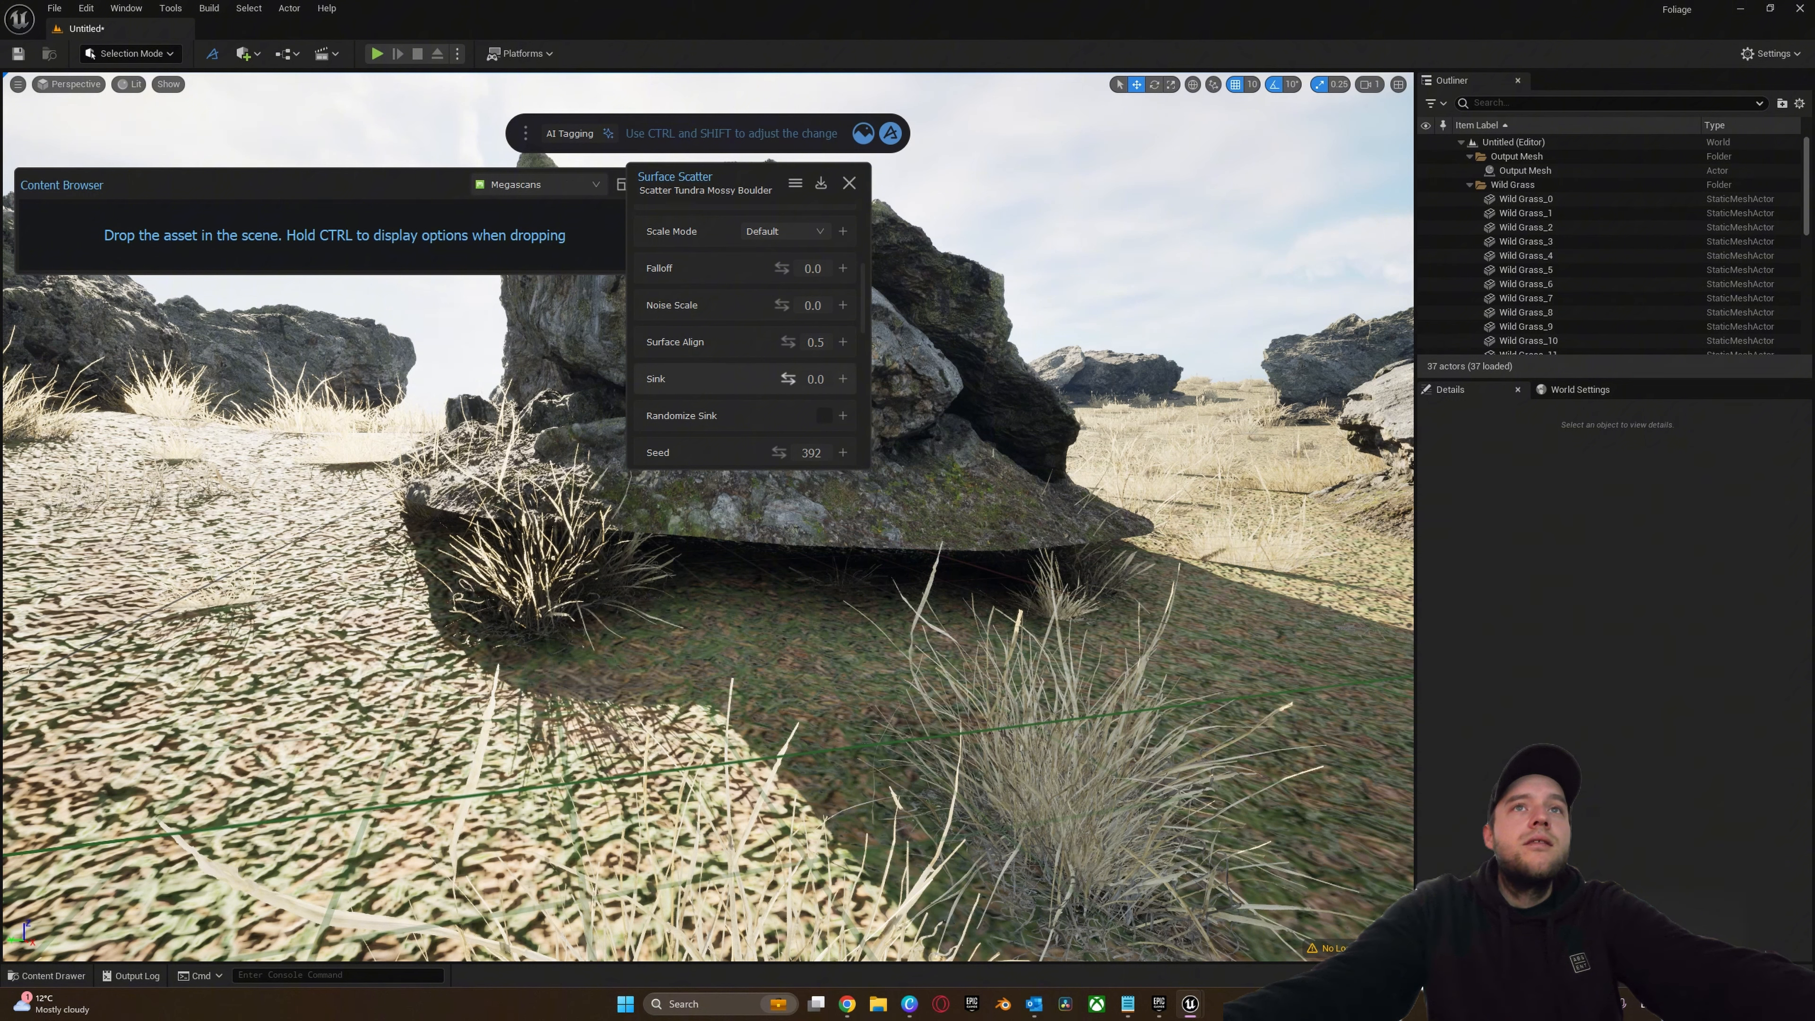
drag(787, 378, 811, 378)
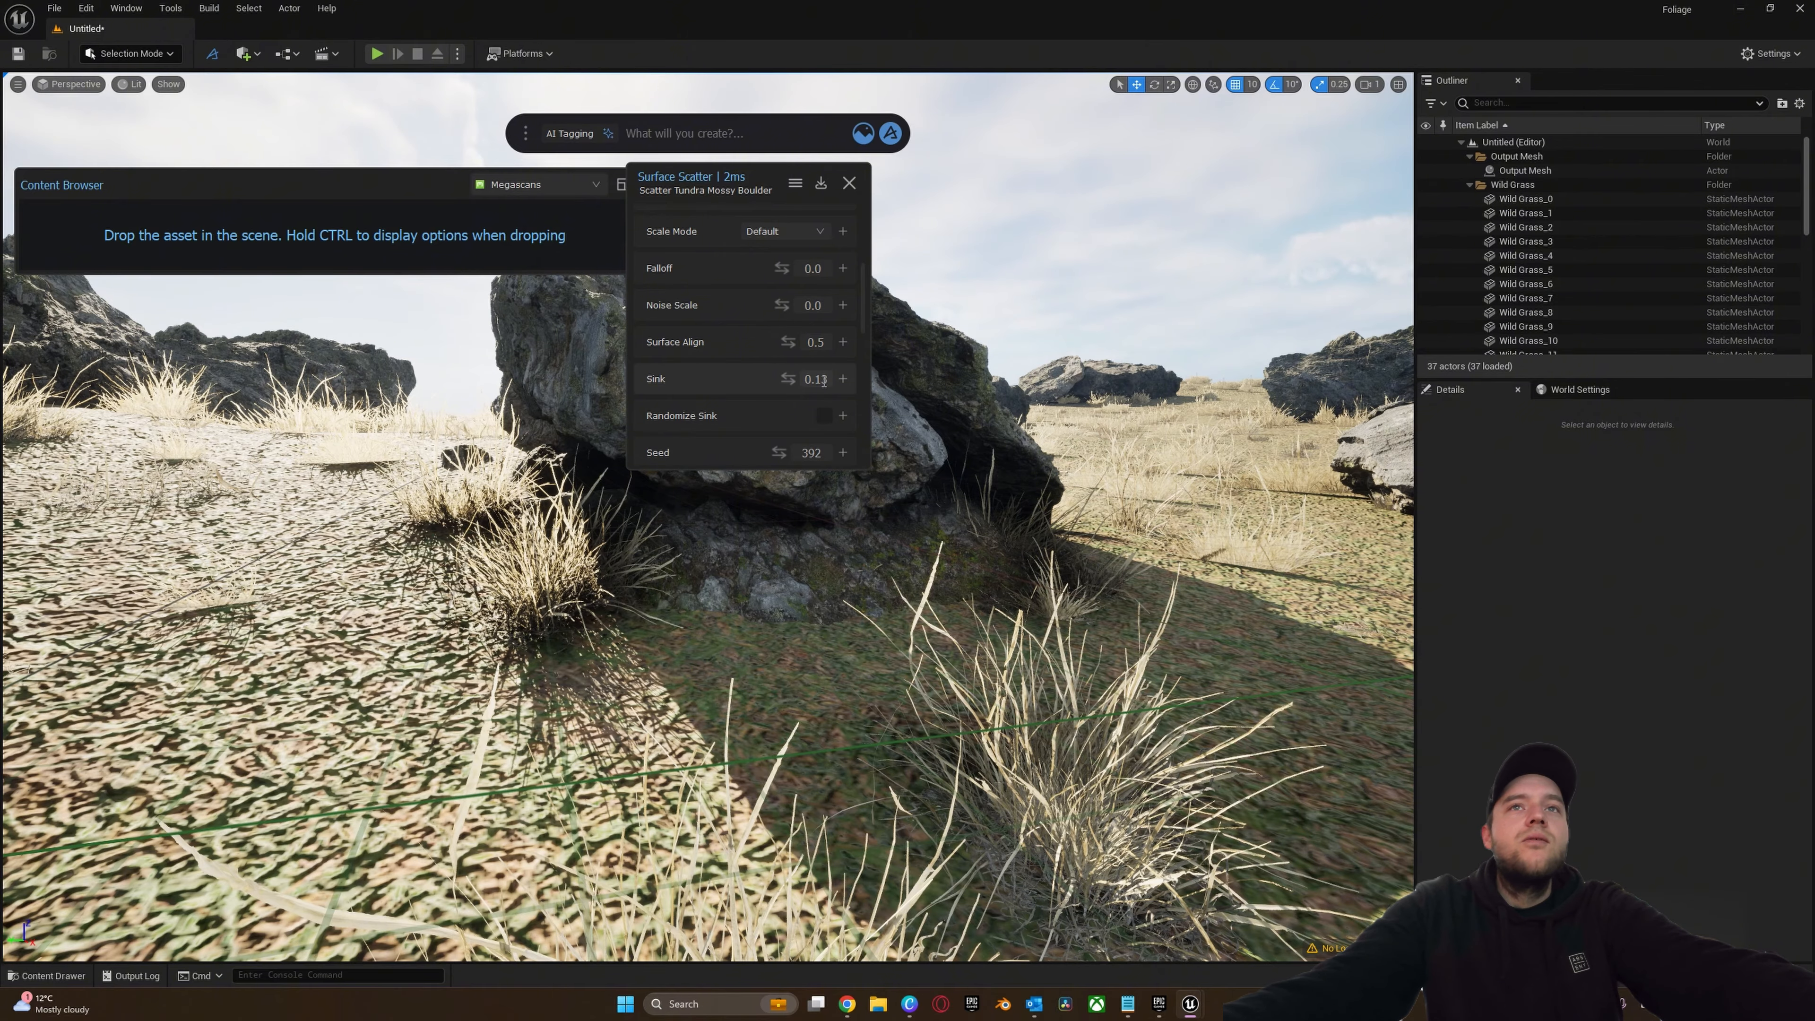
- Set the minimum scale of the scattered boulders to 0.25
right_drag(1081, 410, 733, 399)
key(s)
key(s)
key(w)
scroll(733, 399, up, 4)
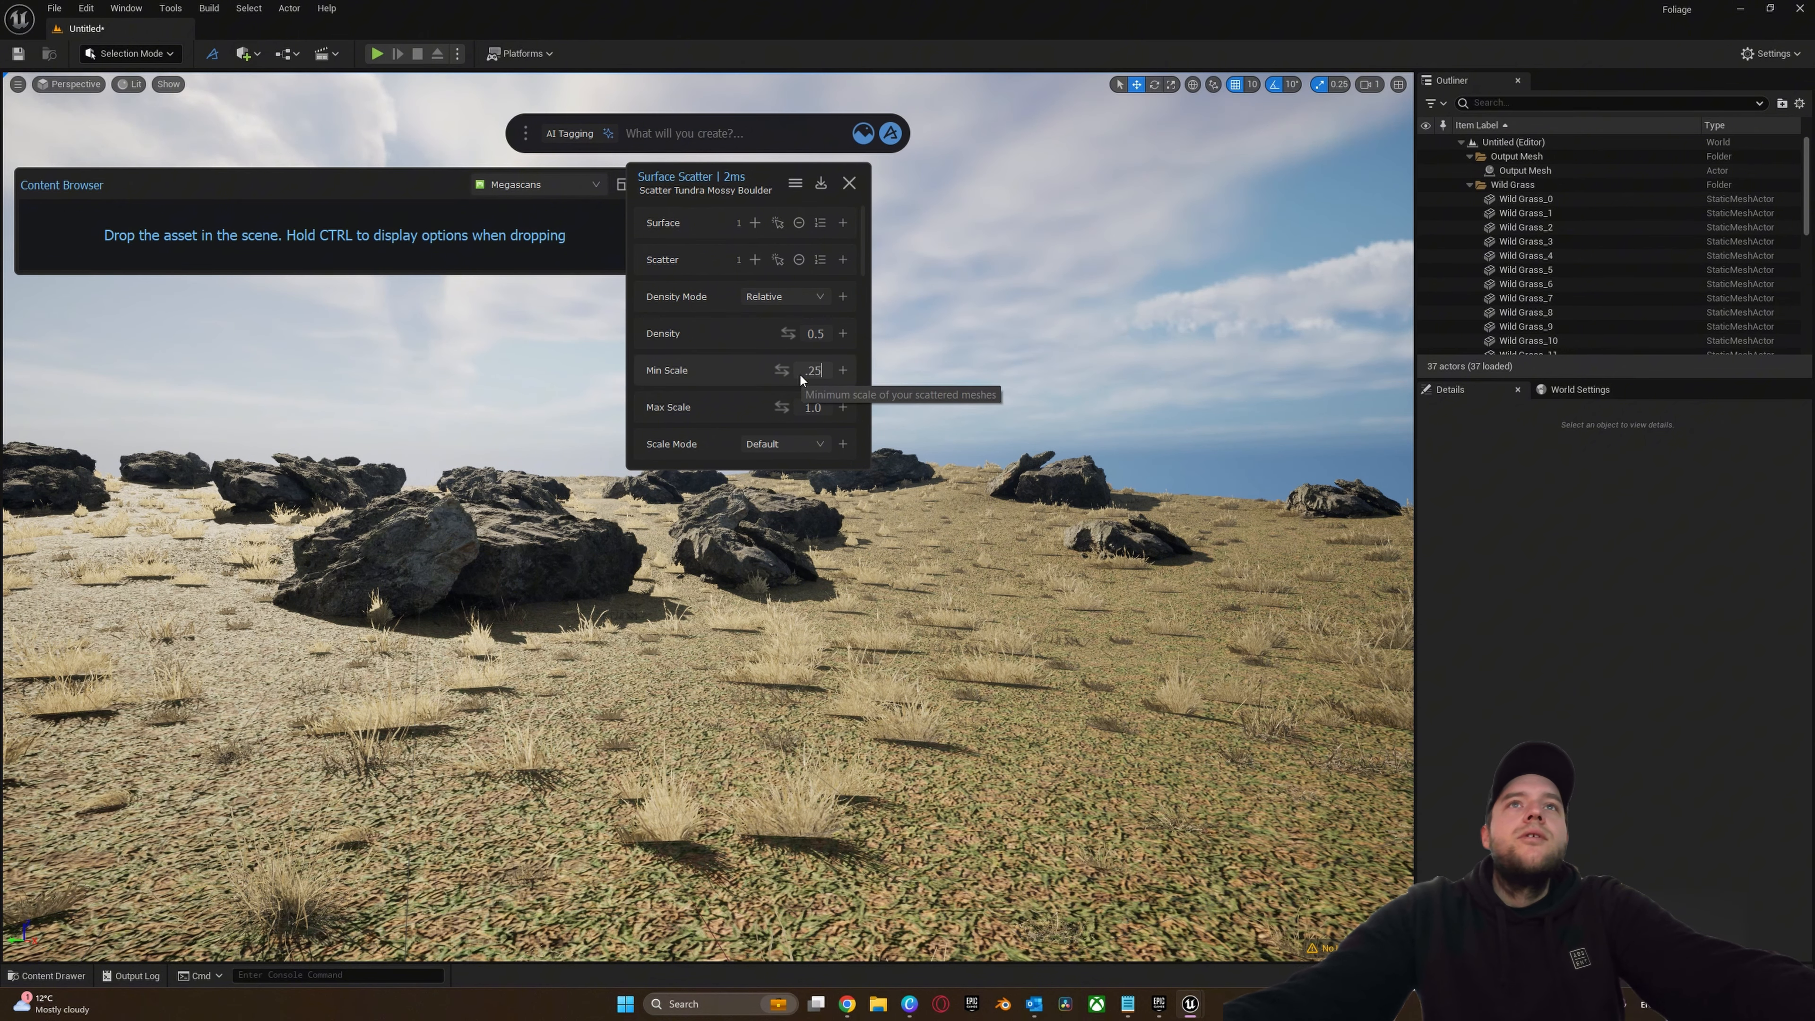
key(Return)
- Try maximum scales of 2 and 1.5 for the scattered boulders and check their size in the scene
click(800, 407)
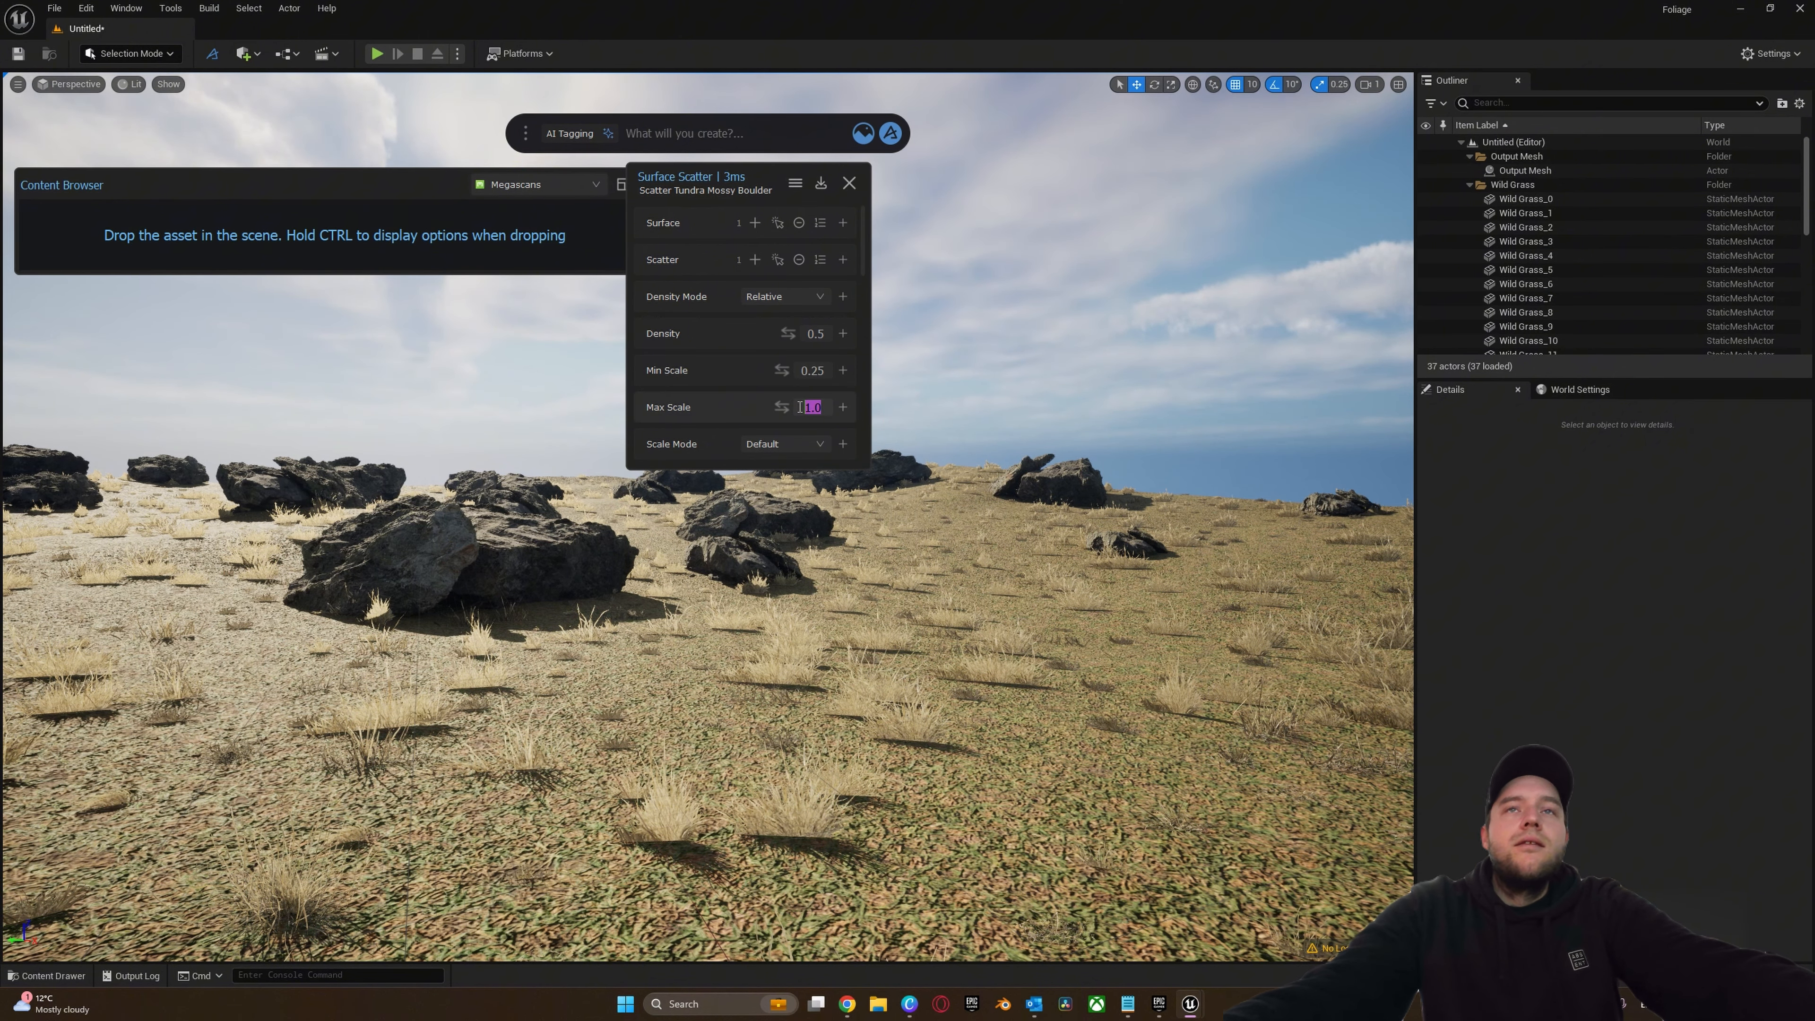
text(2)
key(Return)
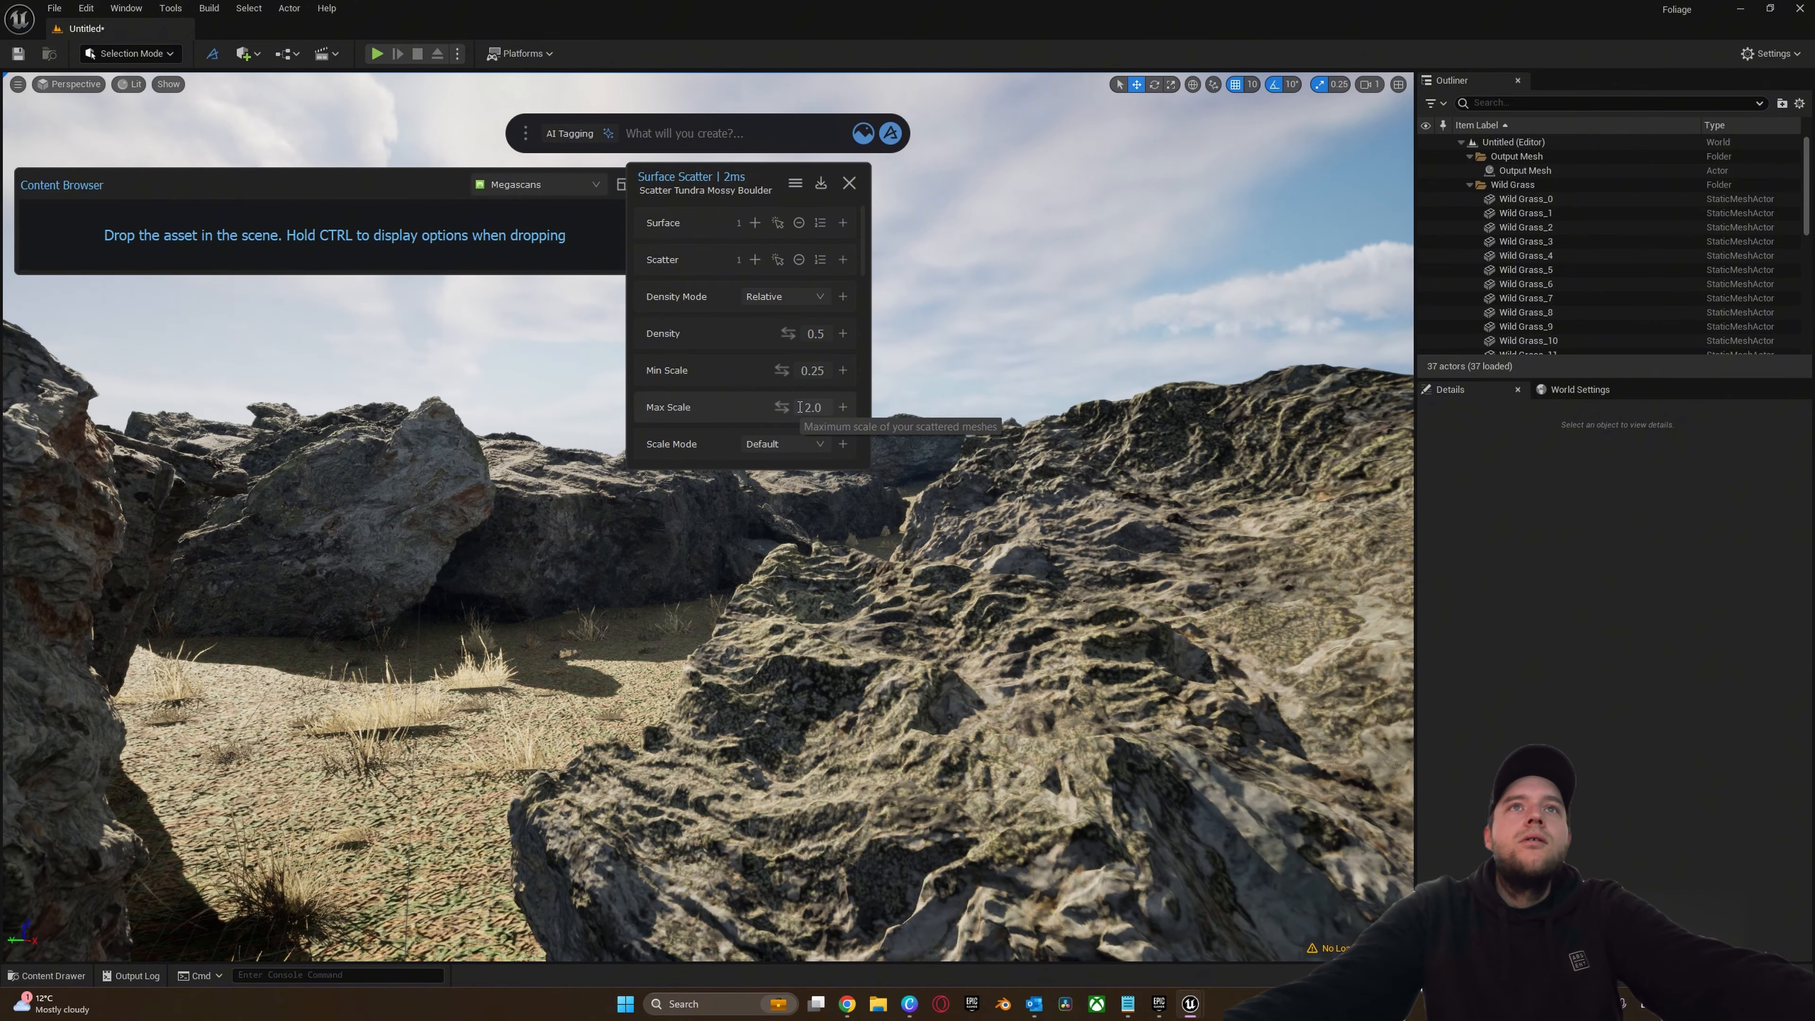
click(776, 409)
text(1.)
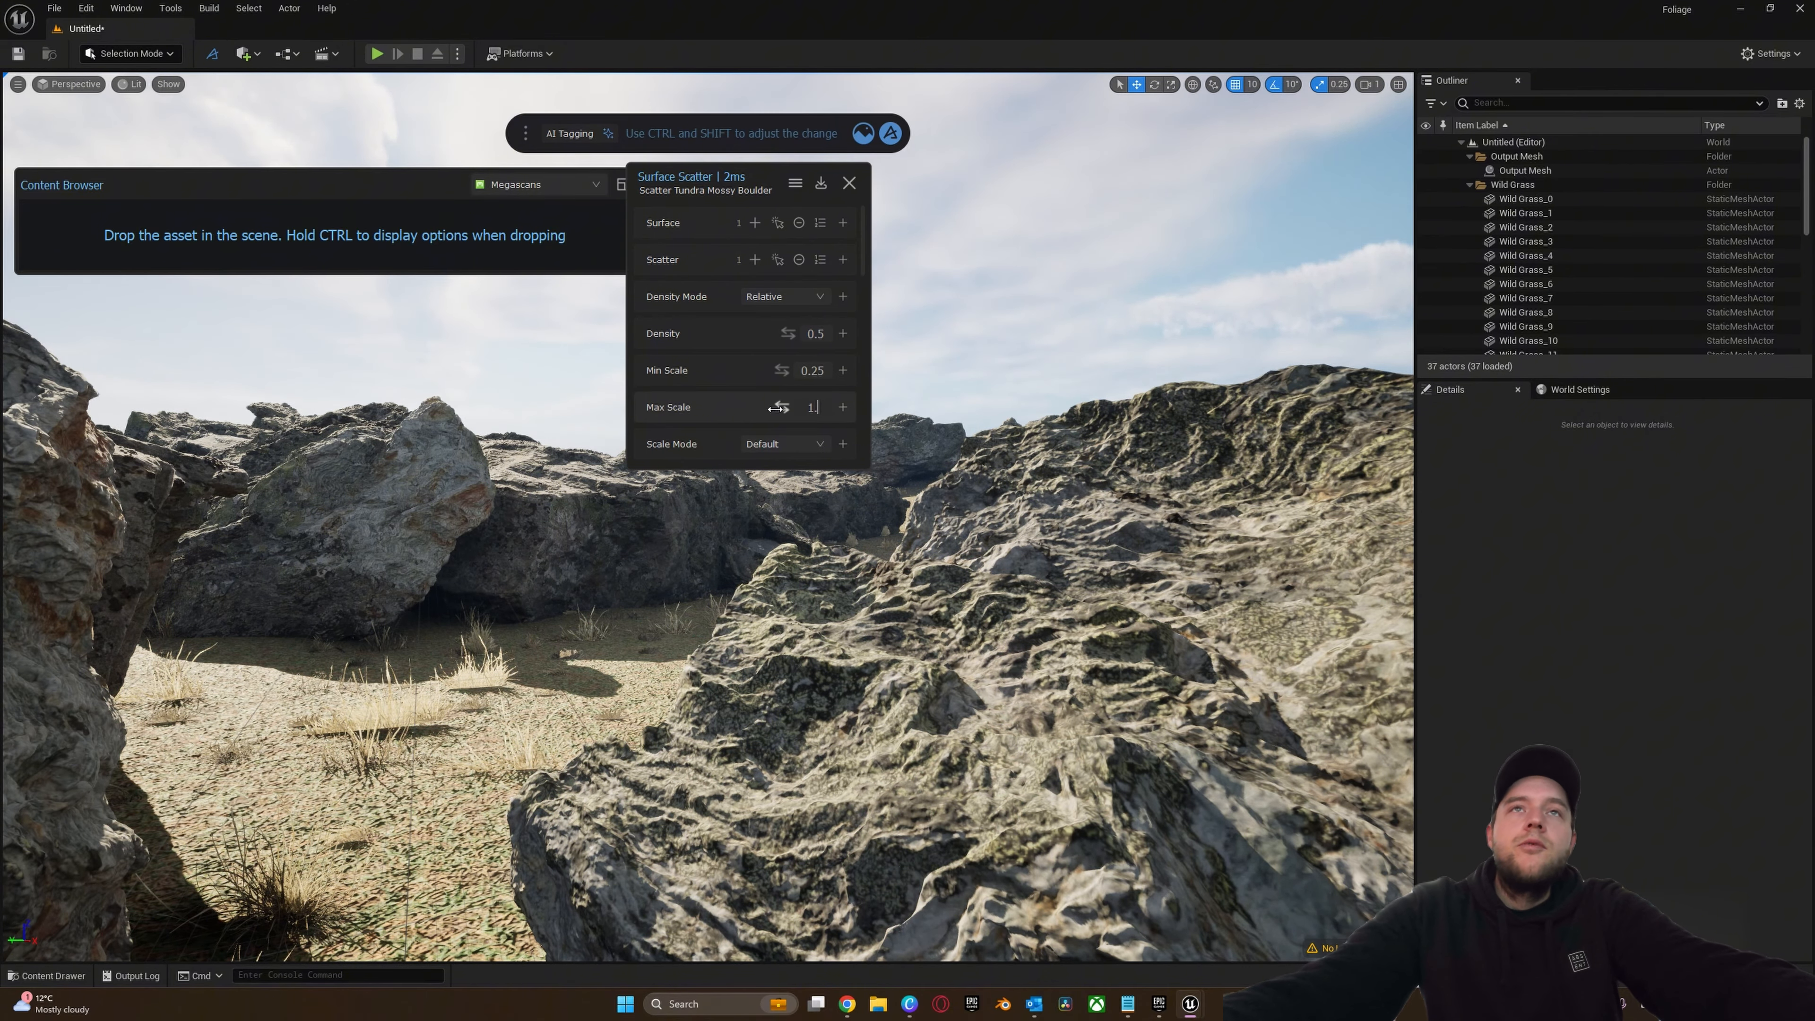
text(5)
key(Return)
key(w)
right_drag(786, 572, 851, 458)
key(s)
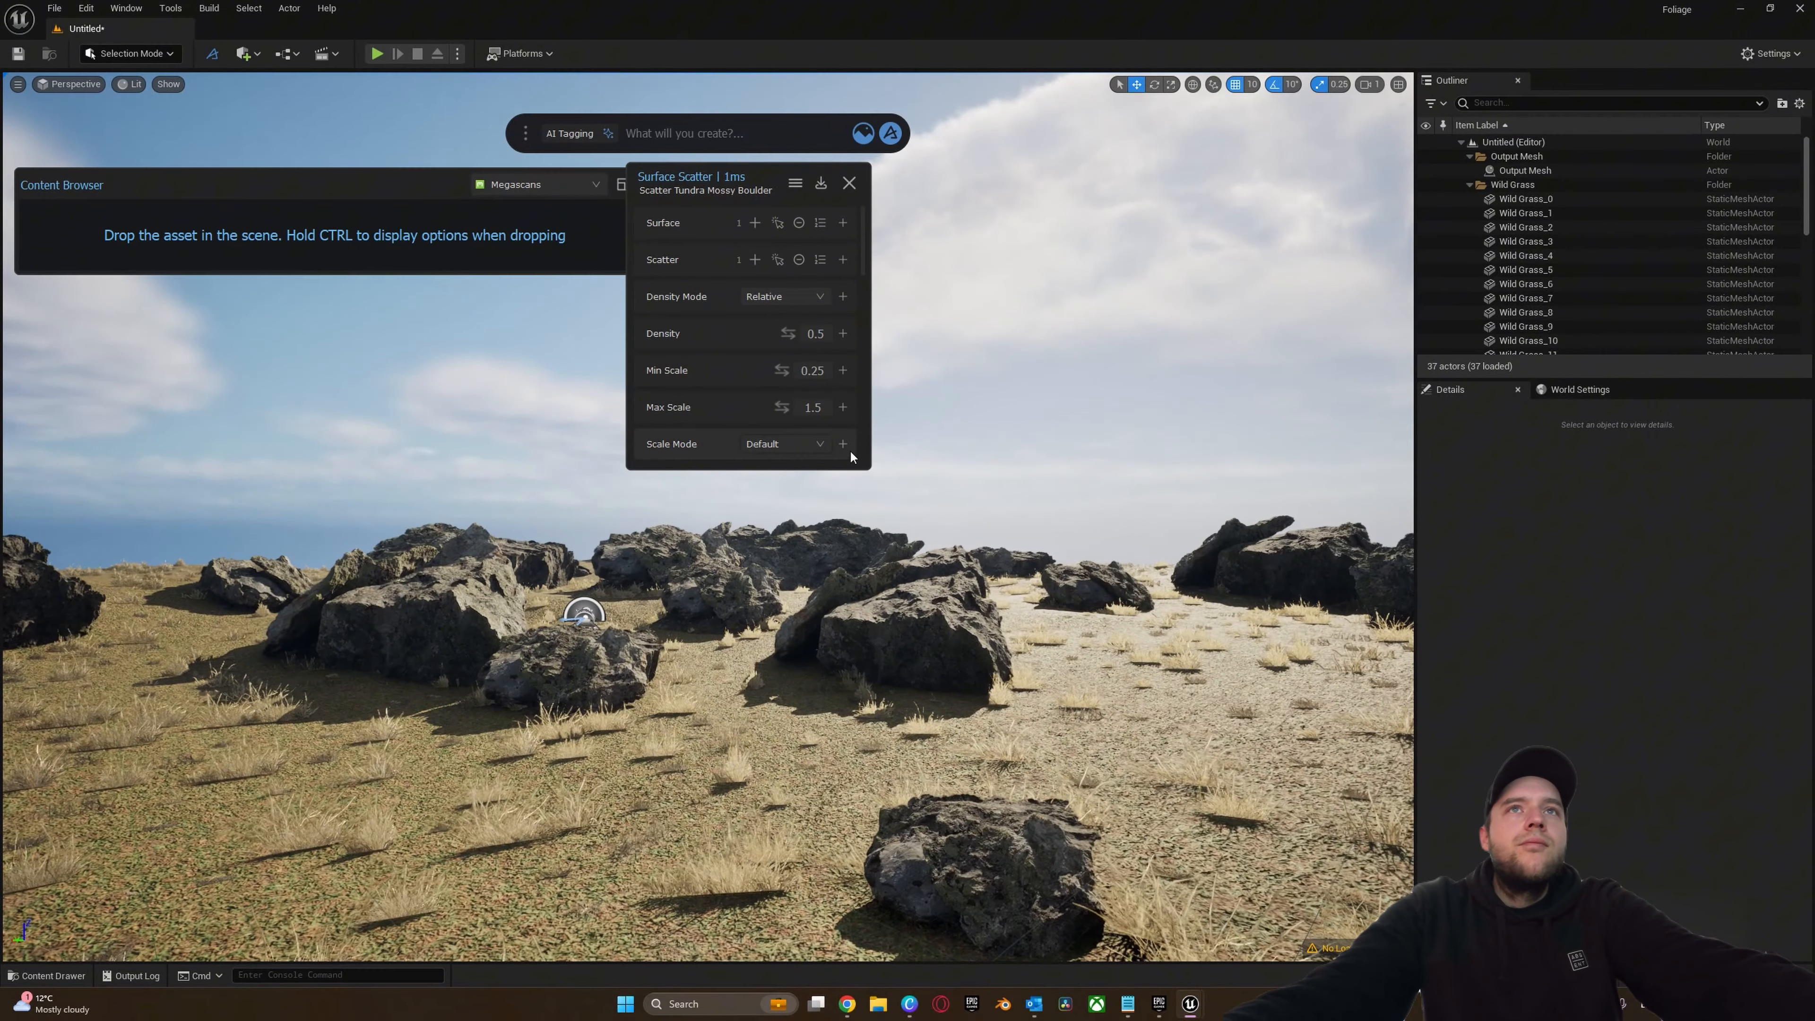
- Set the maximum scale of the scattered boulders to 1.3
text(1.3)
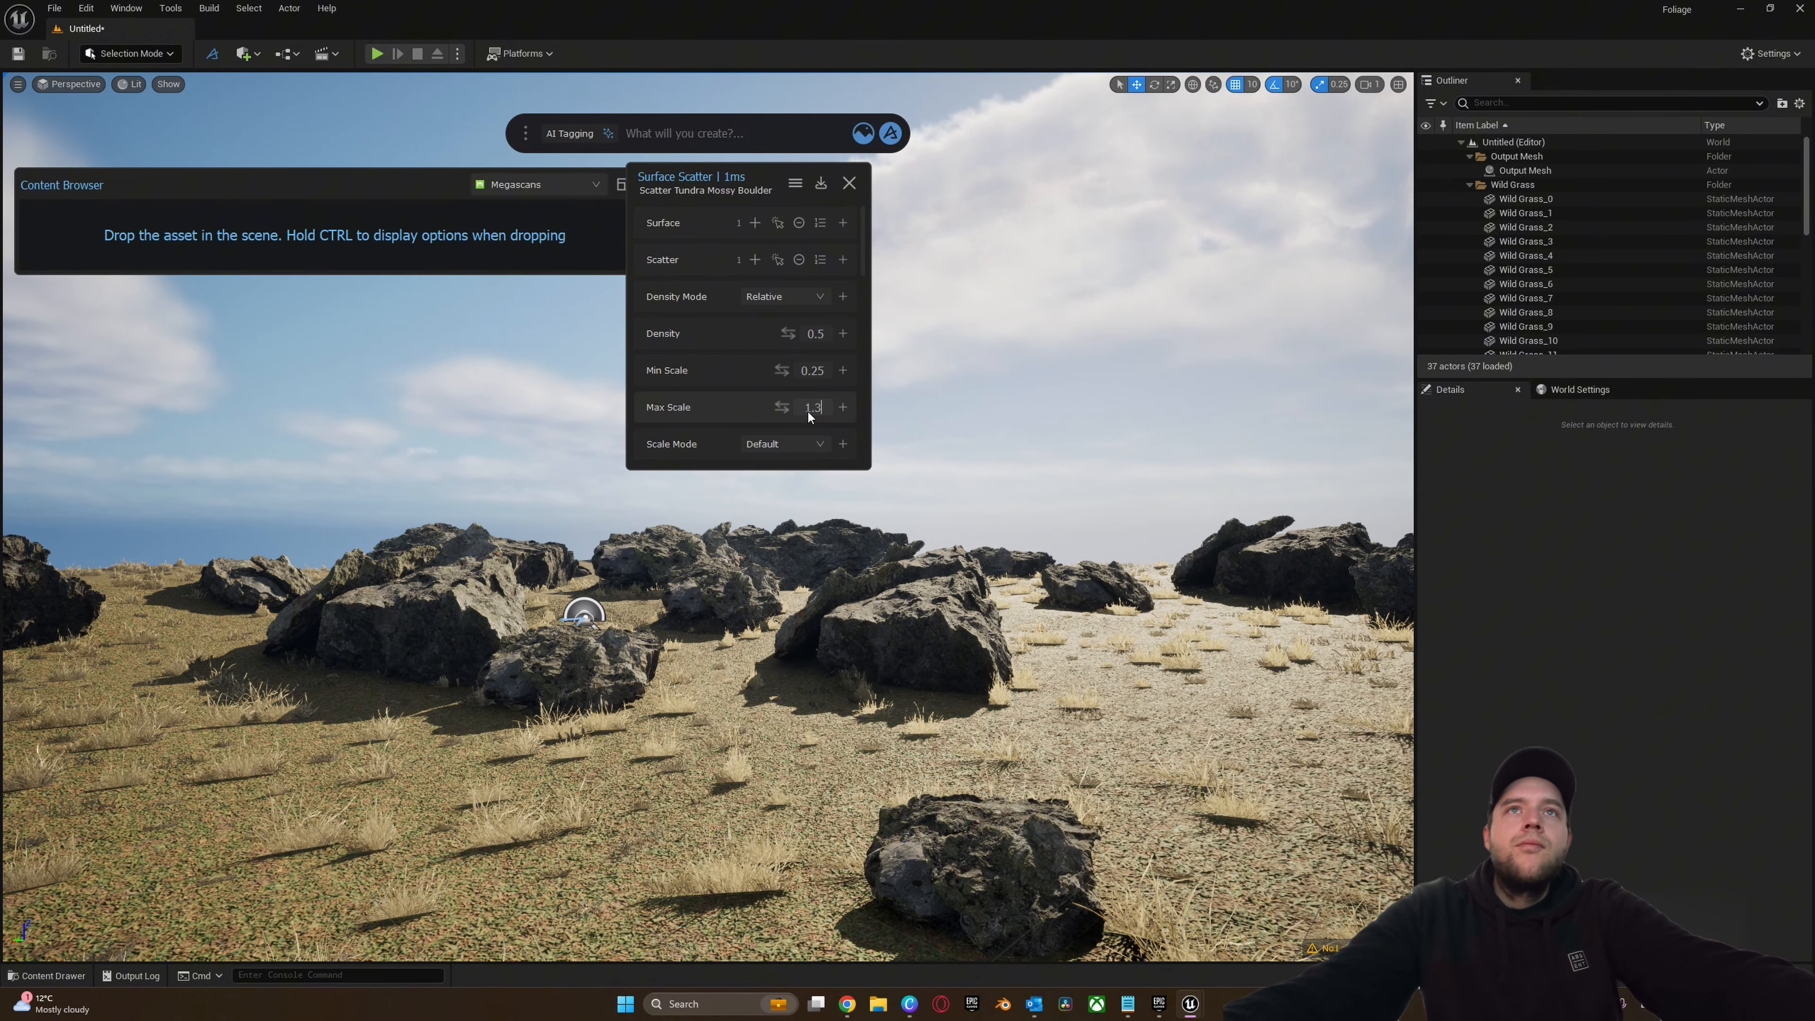
key(Return)
key(w)
mouse_move(916, 570)
right_down()
mouse_move(829, 593)
mouse_move(957, 589)
mouse_move(937, 595)
right_up()
key(w)
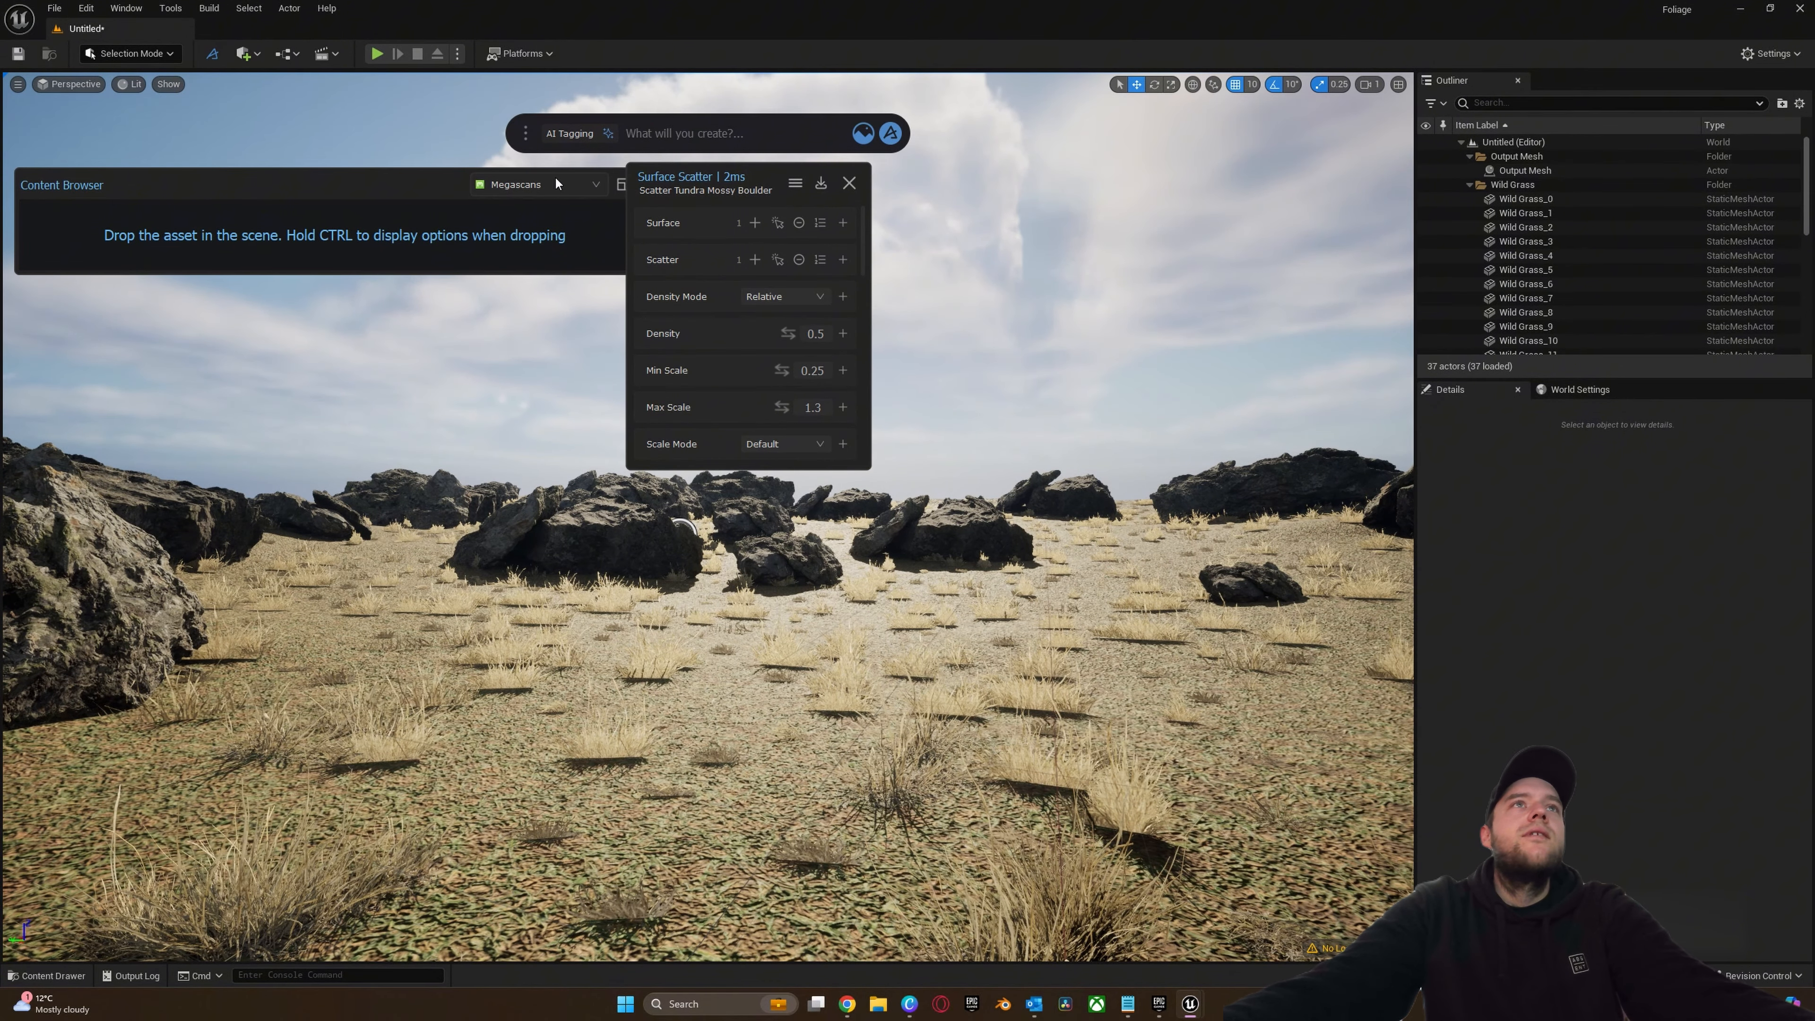
- Browse the Megascans assets in an enlarged asset browser and select the Grass Clumps plant
mouse_move(477, 259)
scroll(461, 371, down, 5)
scroll(462, 376, down, 10)
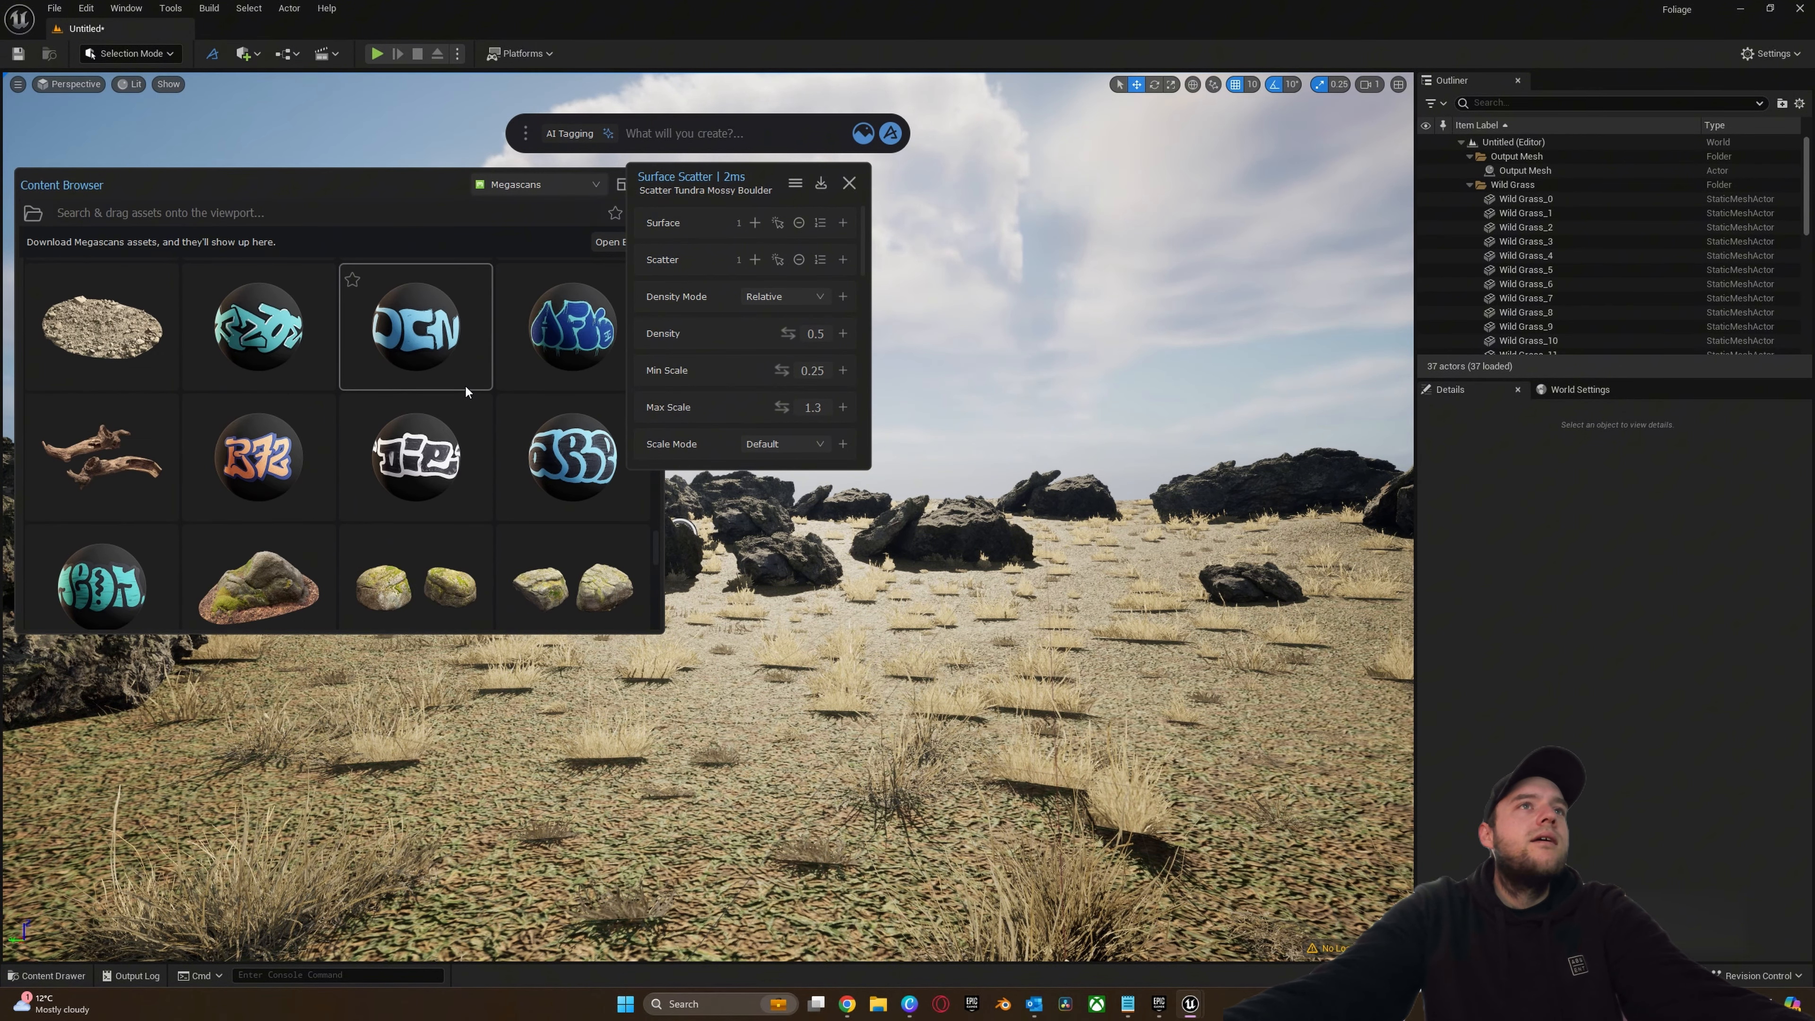
scroll(465, 393, down, 2)
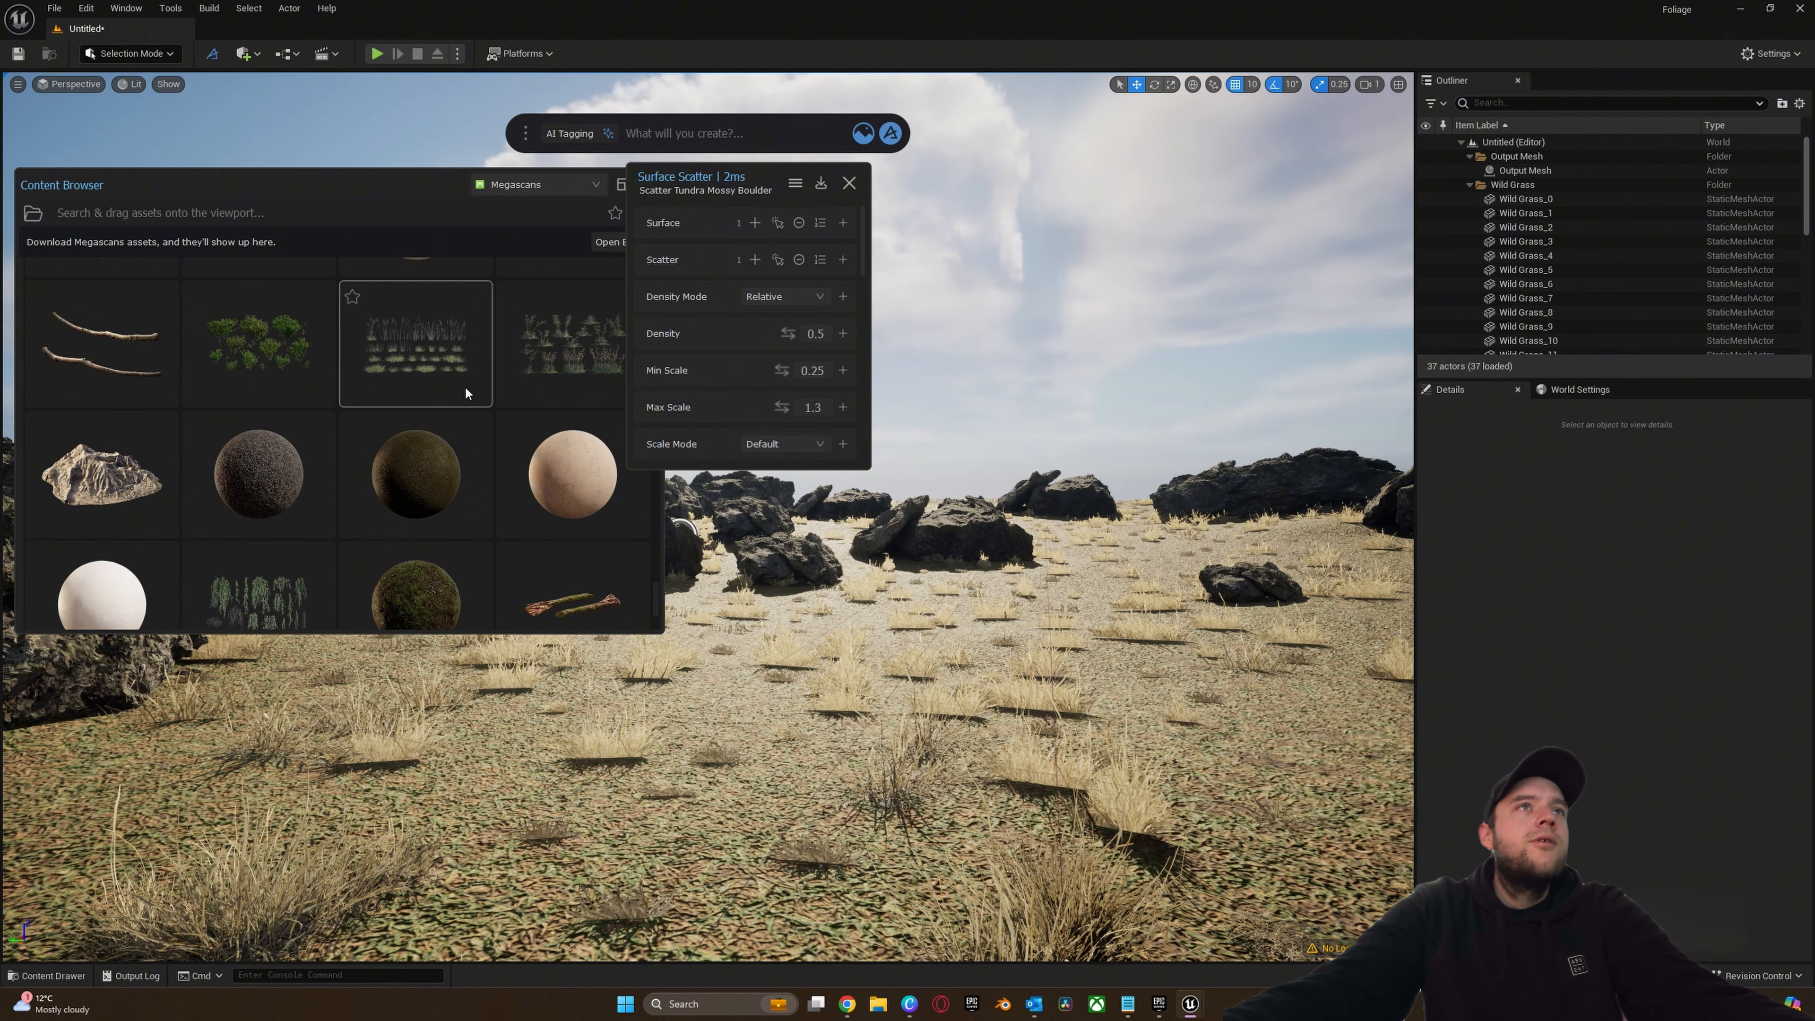
scroll(465, 392, down, 6)
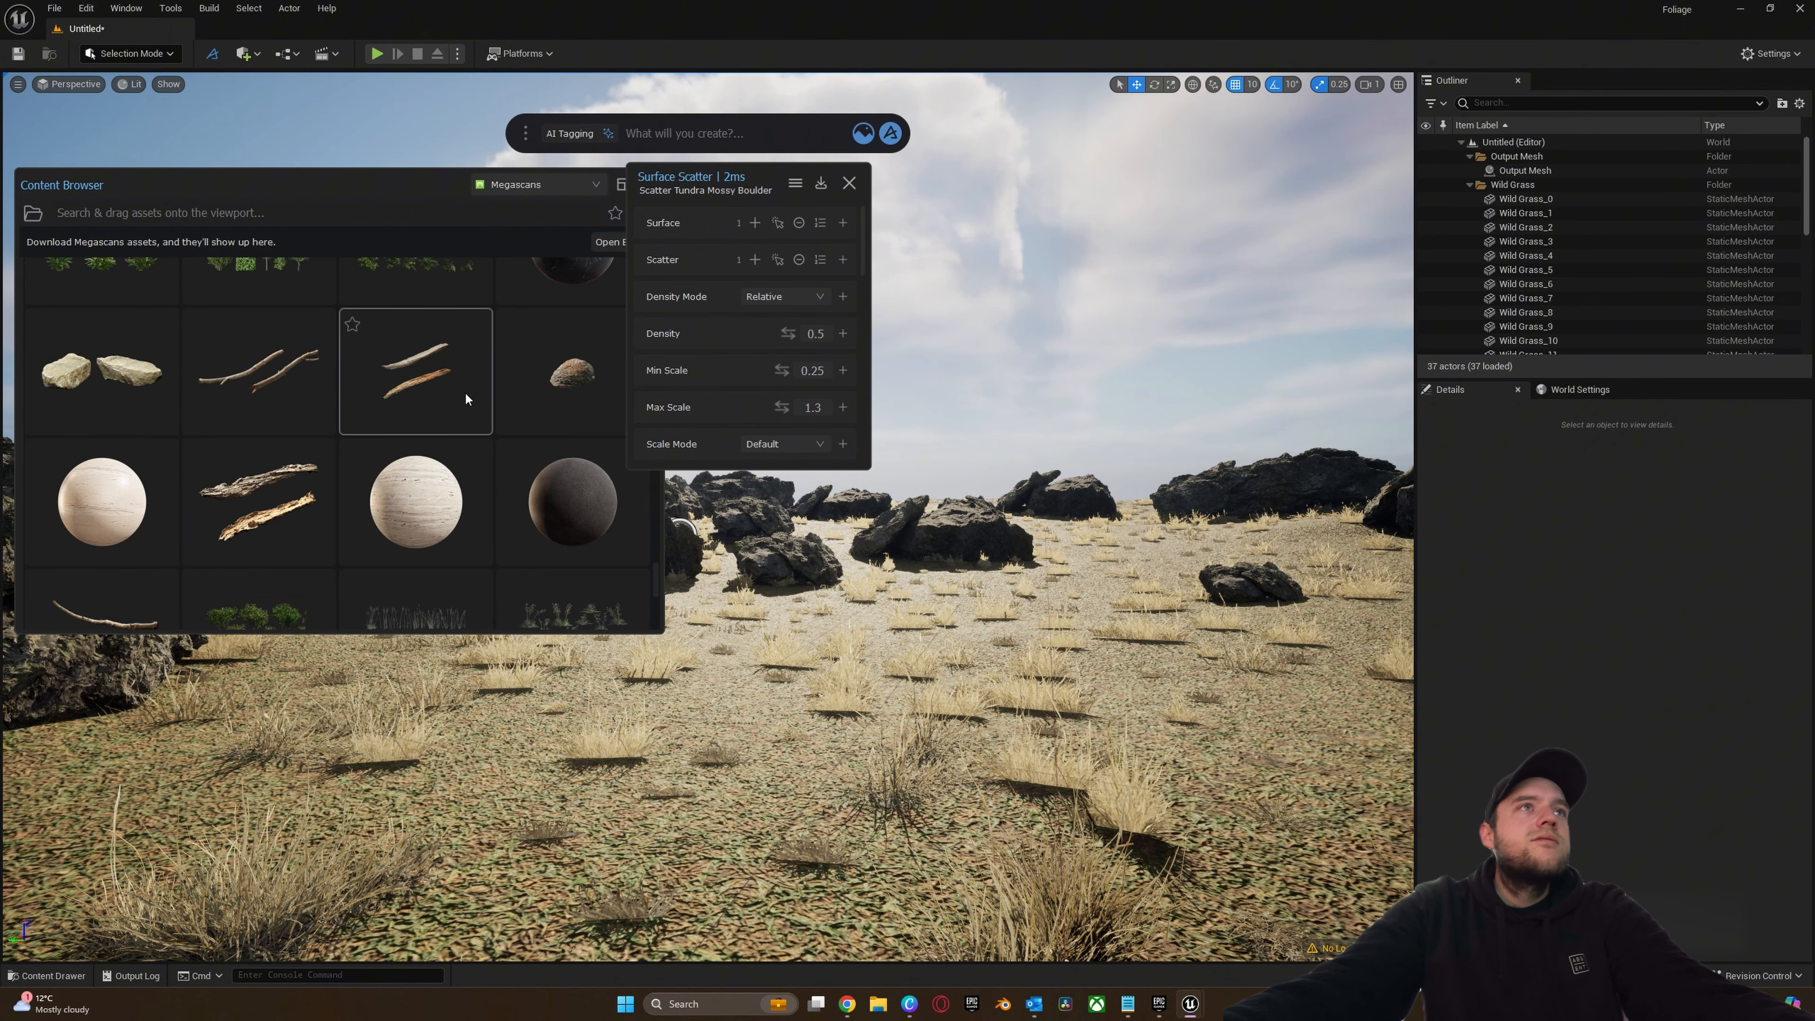
scroll(465, 392, down, 4)
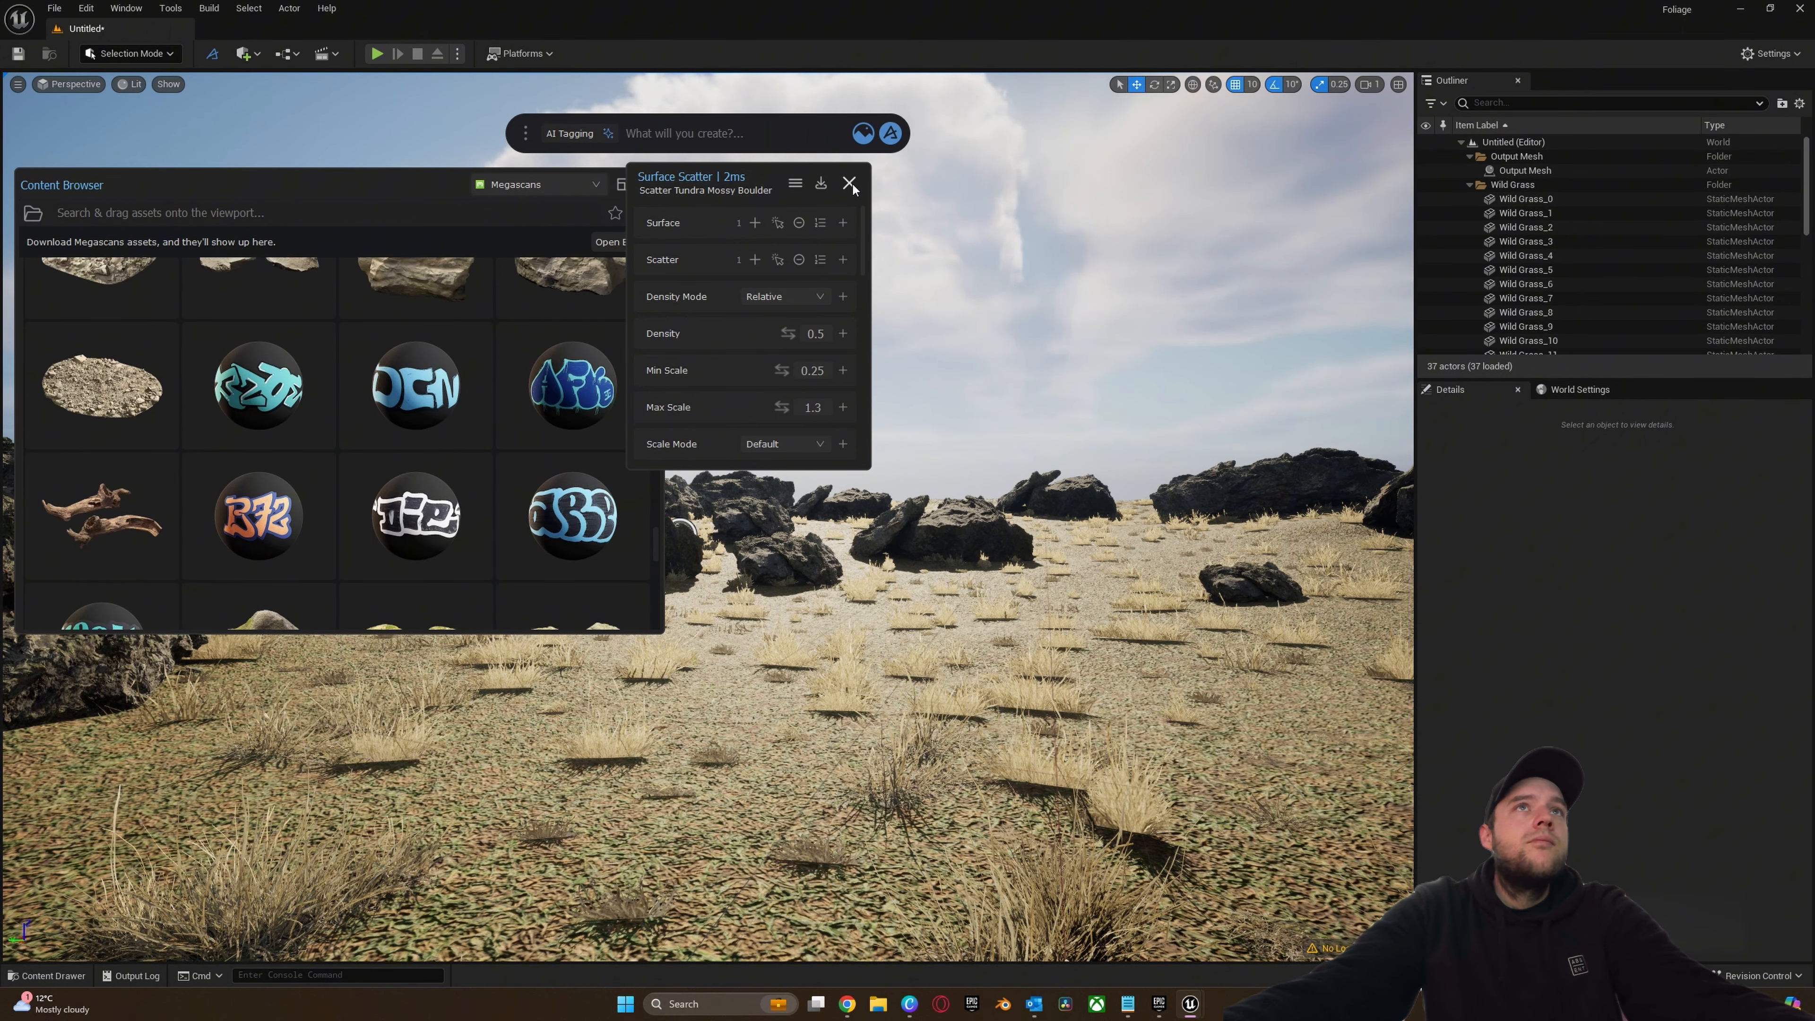
drag(663, 630, 1228, 851)
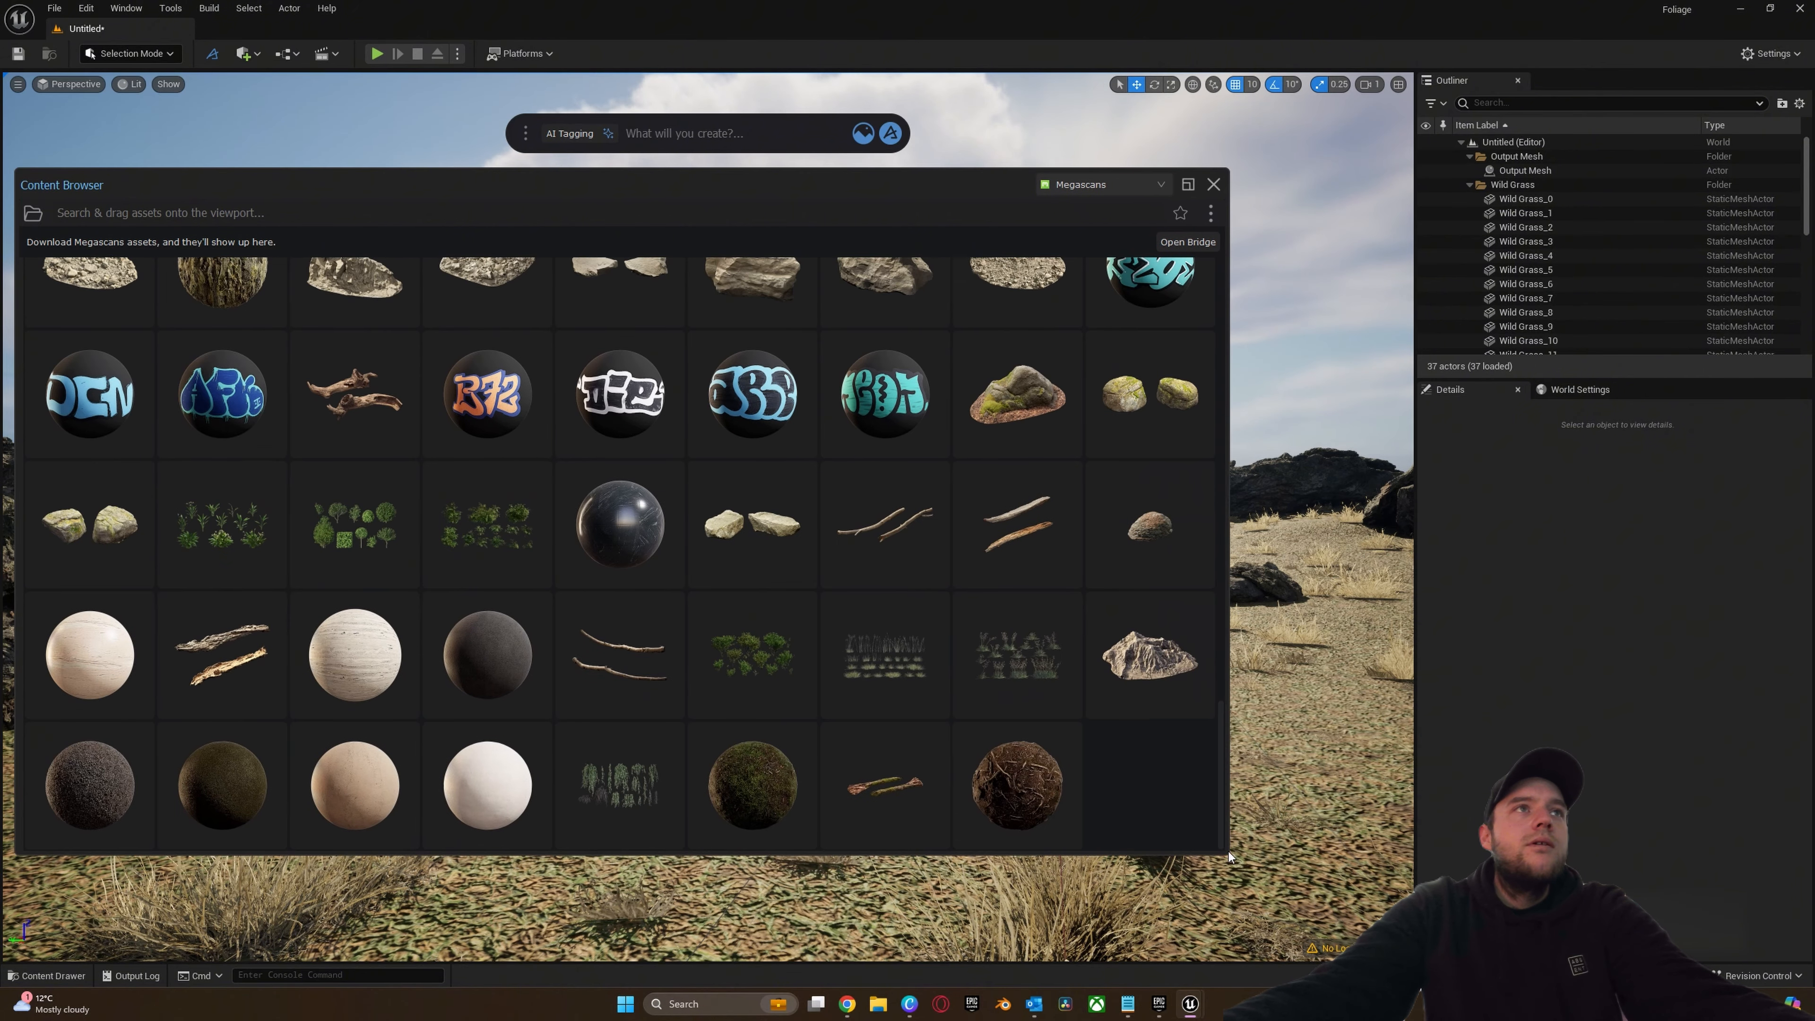
scroll(557, 722, up, 10)
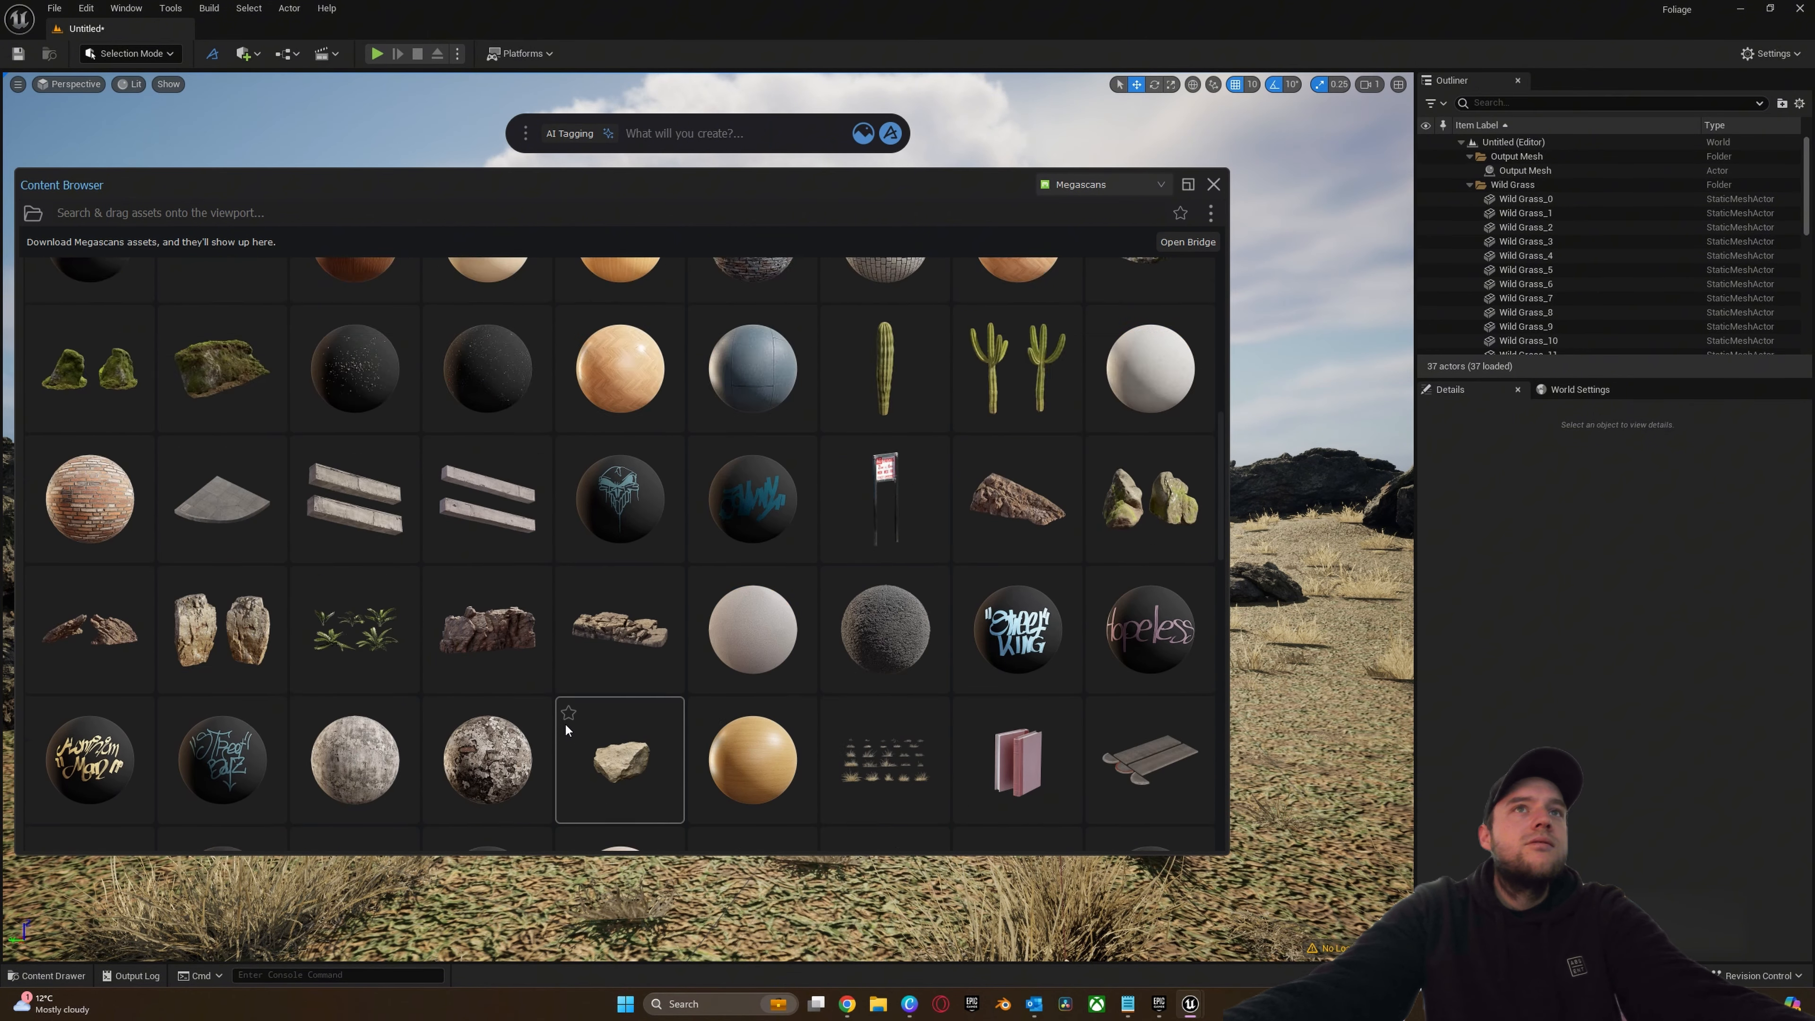
scroll(564, 722, up, 3)
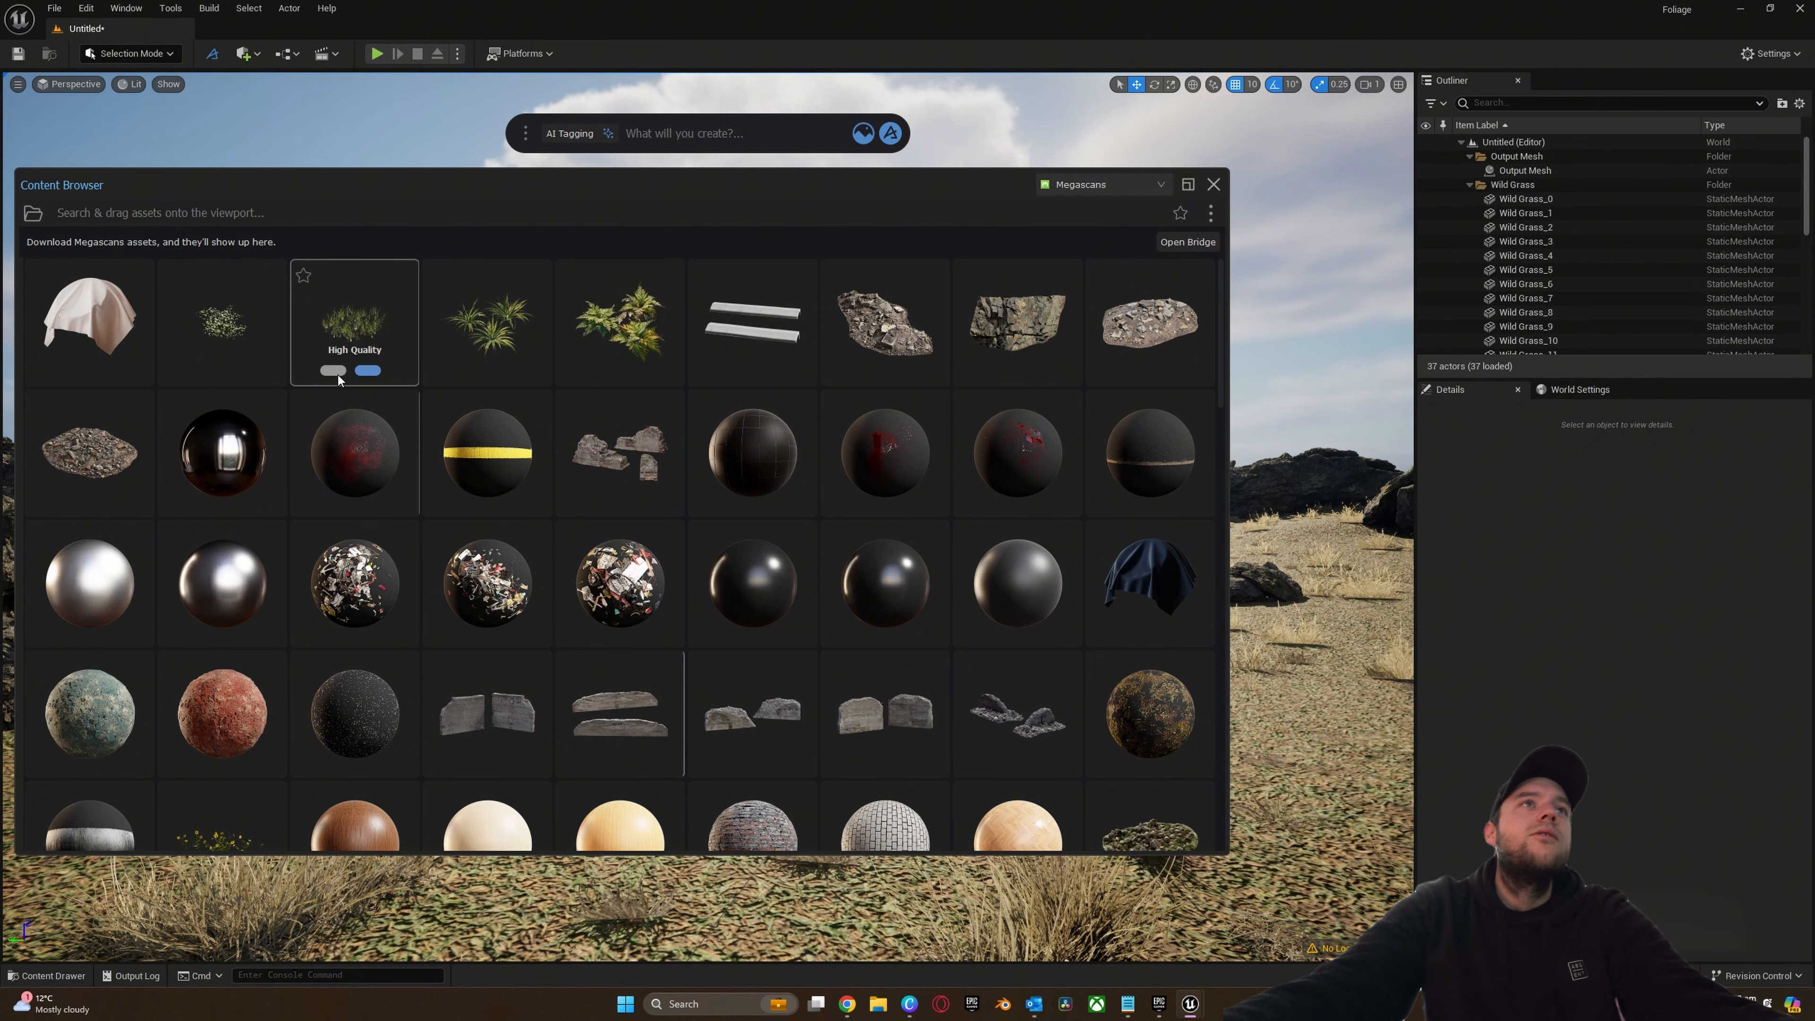
click(369, 371)
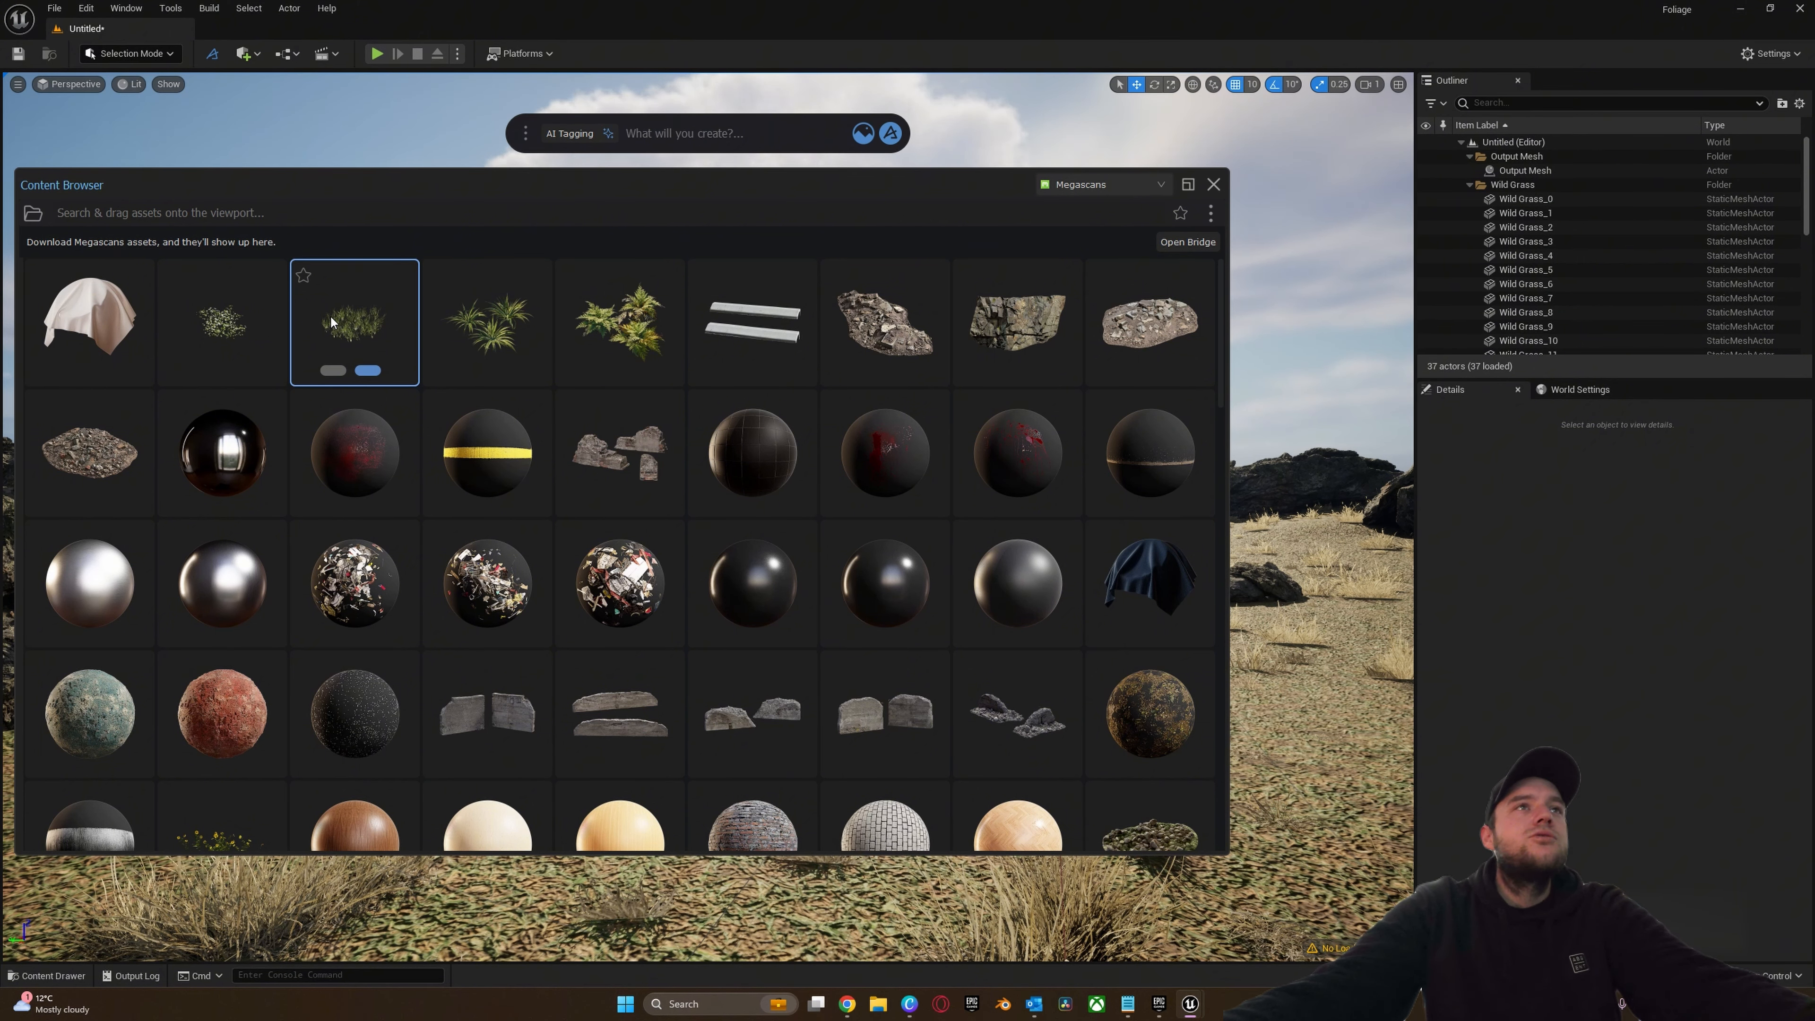
- Shrink the asset browser and scatter the Grass Clumps asset over the ground surface
drag(1226, 854, 762, 758)
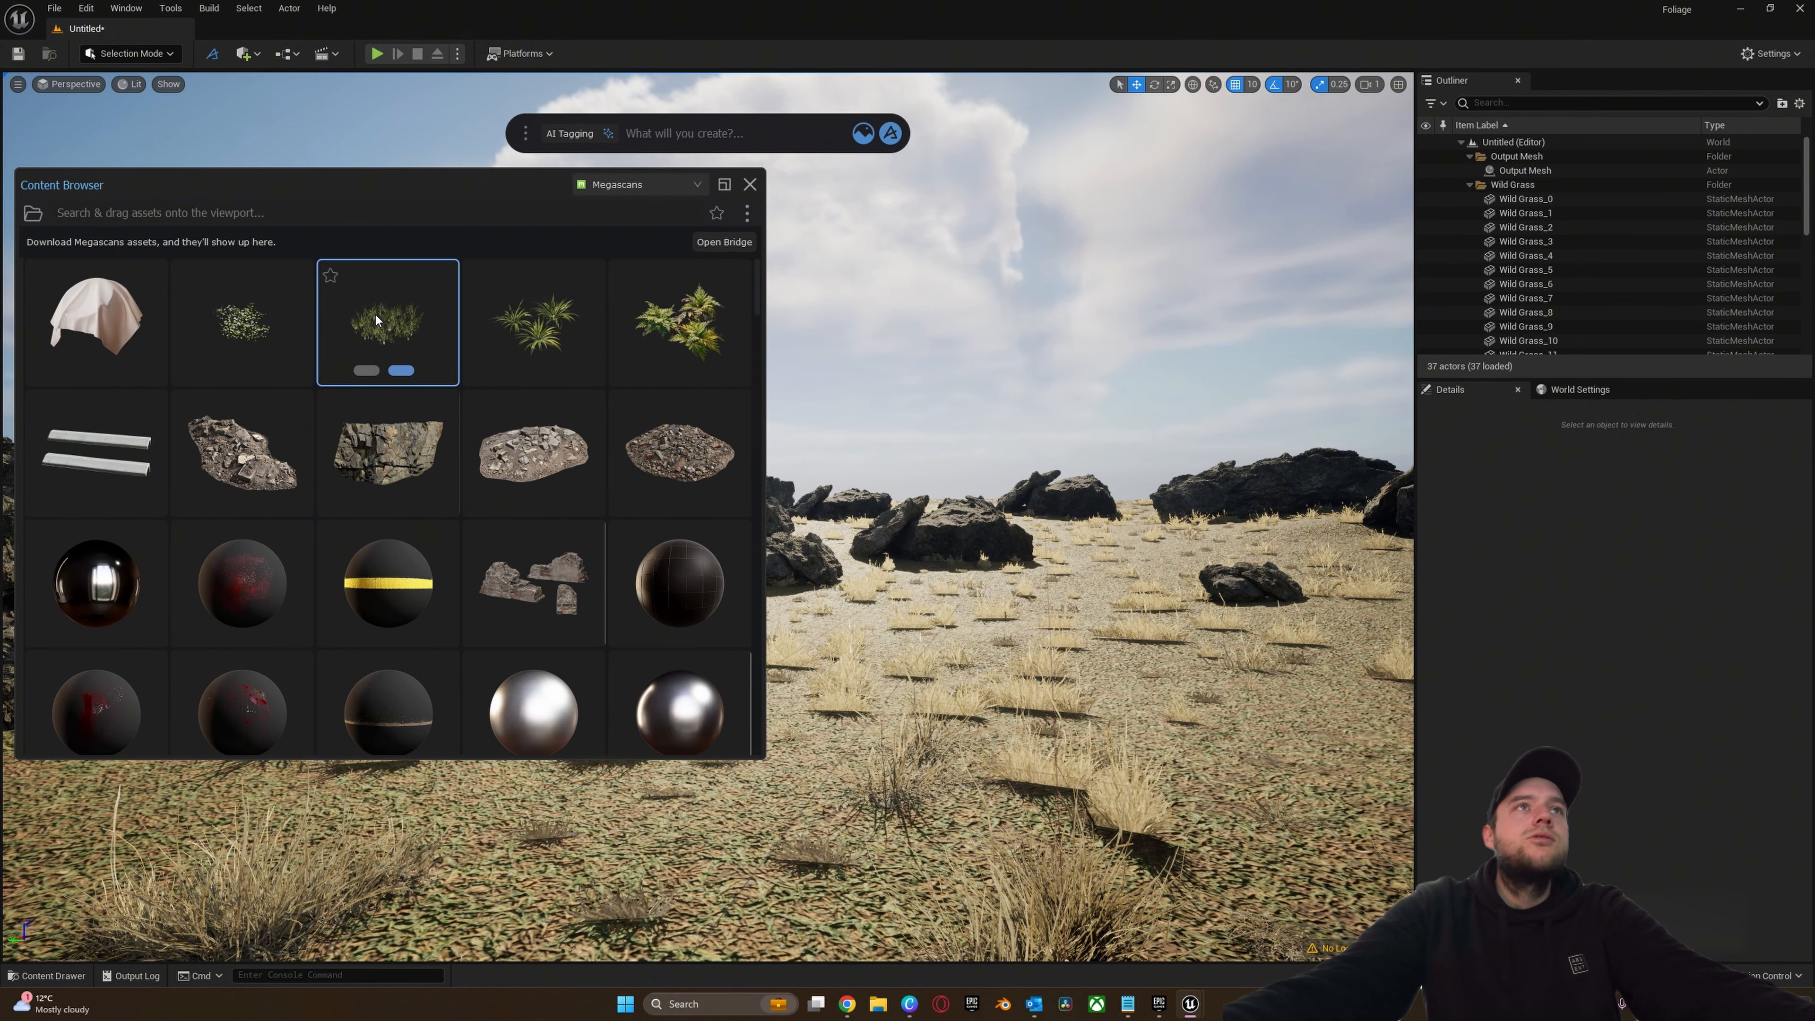
drag(373, 308, 761, 611)
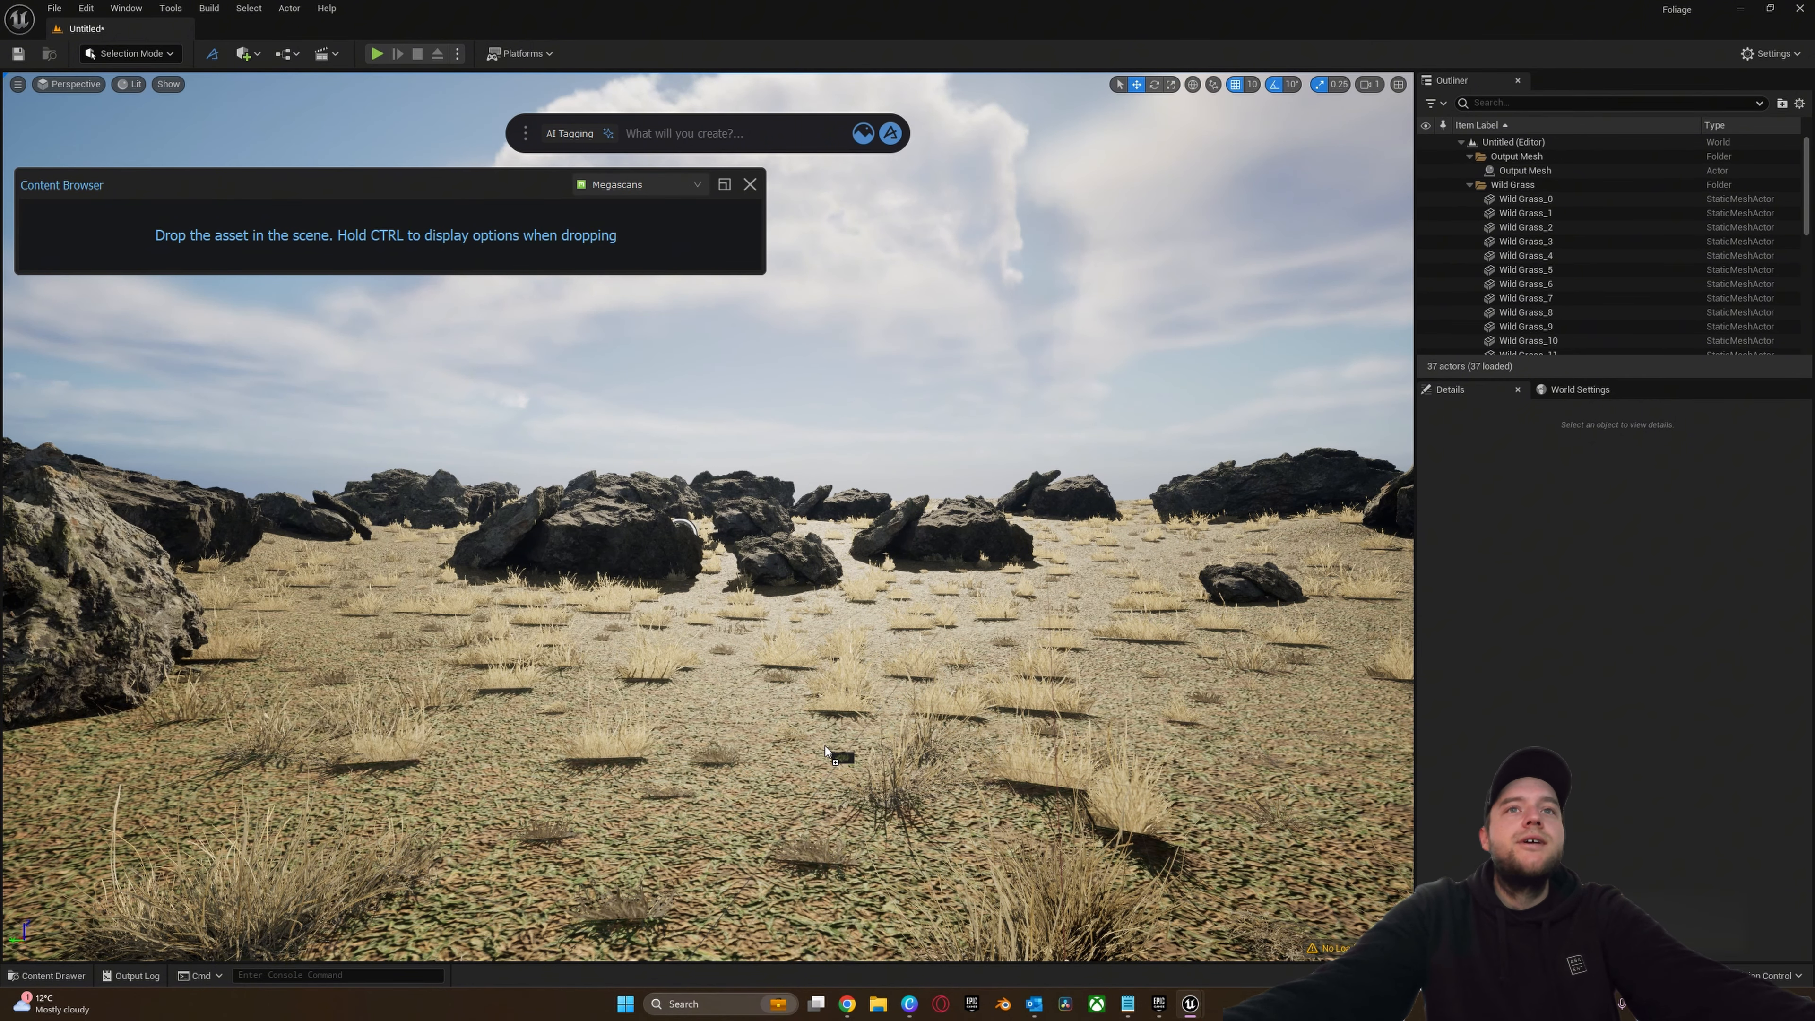
ctrl+drag(825, 746, 825, 746)
click(846, 760)
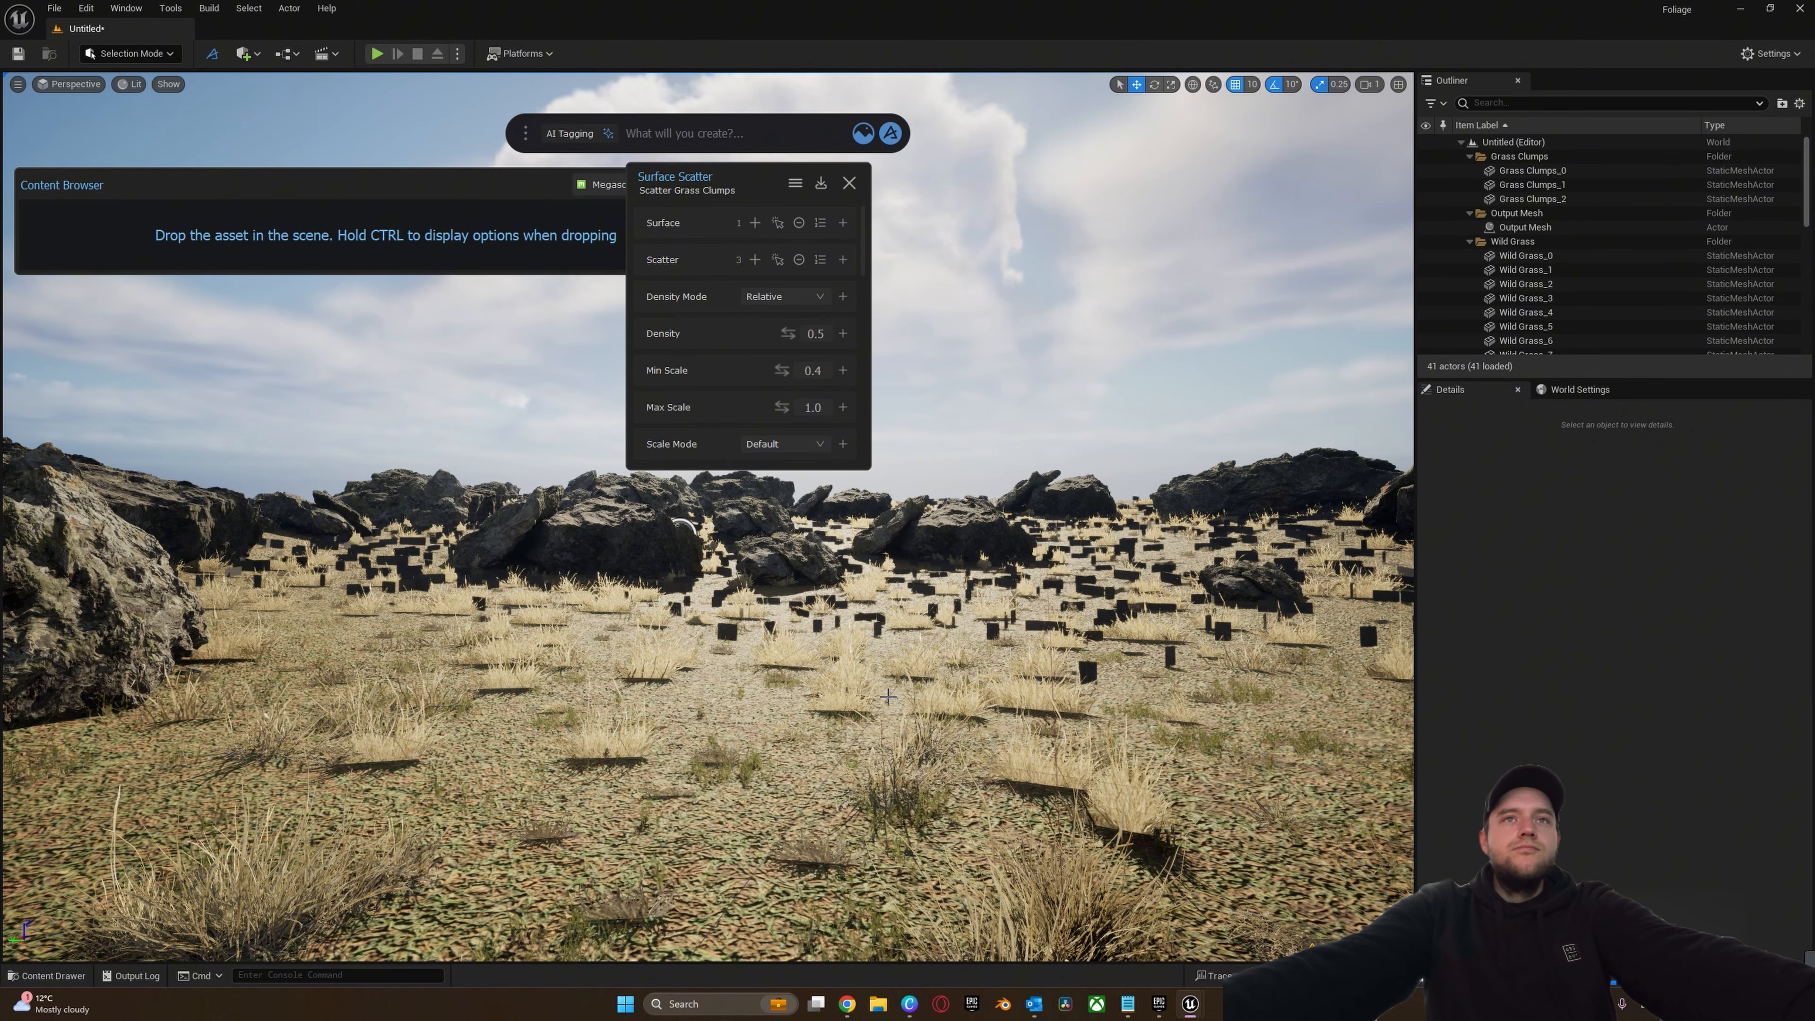
- Examine the coverage of the scattered grass clumps across the terrain and between the rocks
right_click(892, 697)
key(w)
mouse_move(829, 687)
right_down()
mouse_move(897, 697)
mouse_move(923, 723)
mouse_move(872, 701)
mouse_move(783, 709)
mouse_move(1003, 701)
mouse_move(954, 707)
mouse_move(973, 726)
mouse_move(990, 724)
mouse_move(831, 687)
right_up()
key(s)
key(e)
key(w)
key(w)
key(e)
key(s)
key(w)
key(a)
key(s)
key(w)
key(w)
key(d)
key(a)
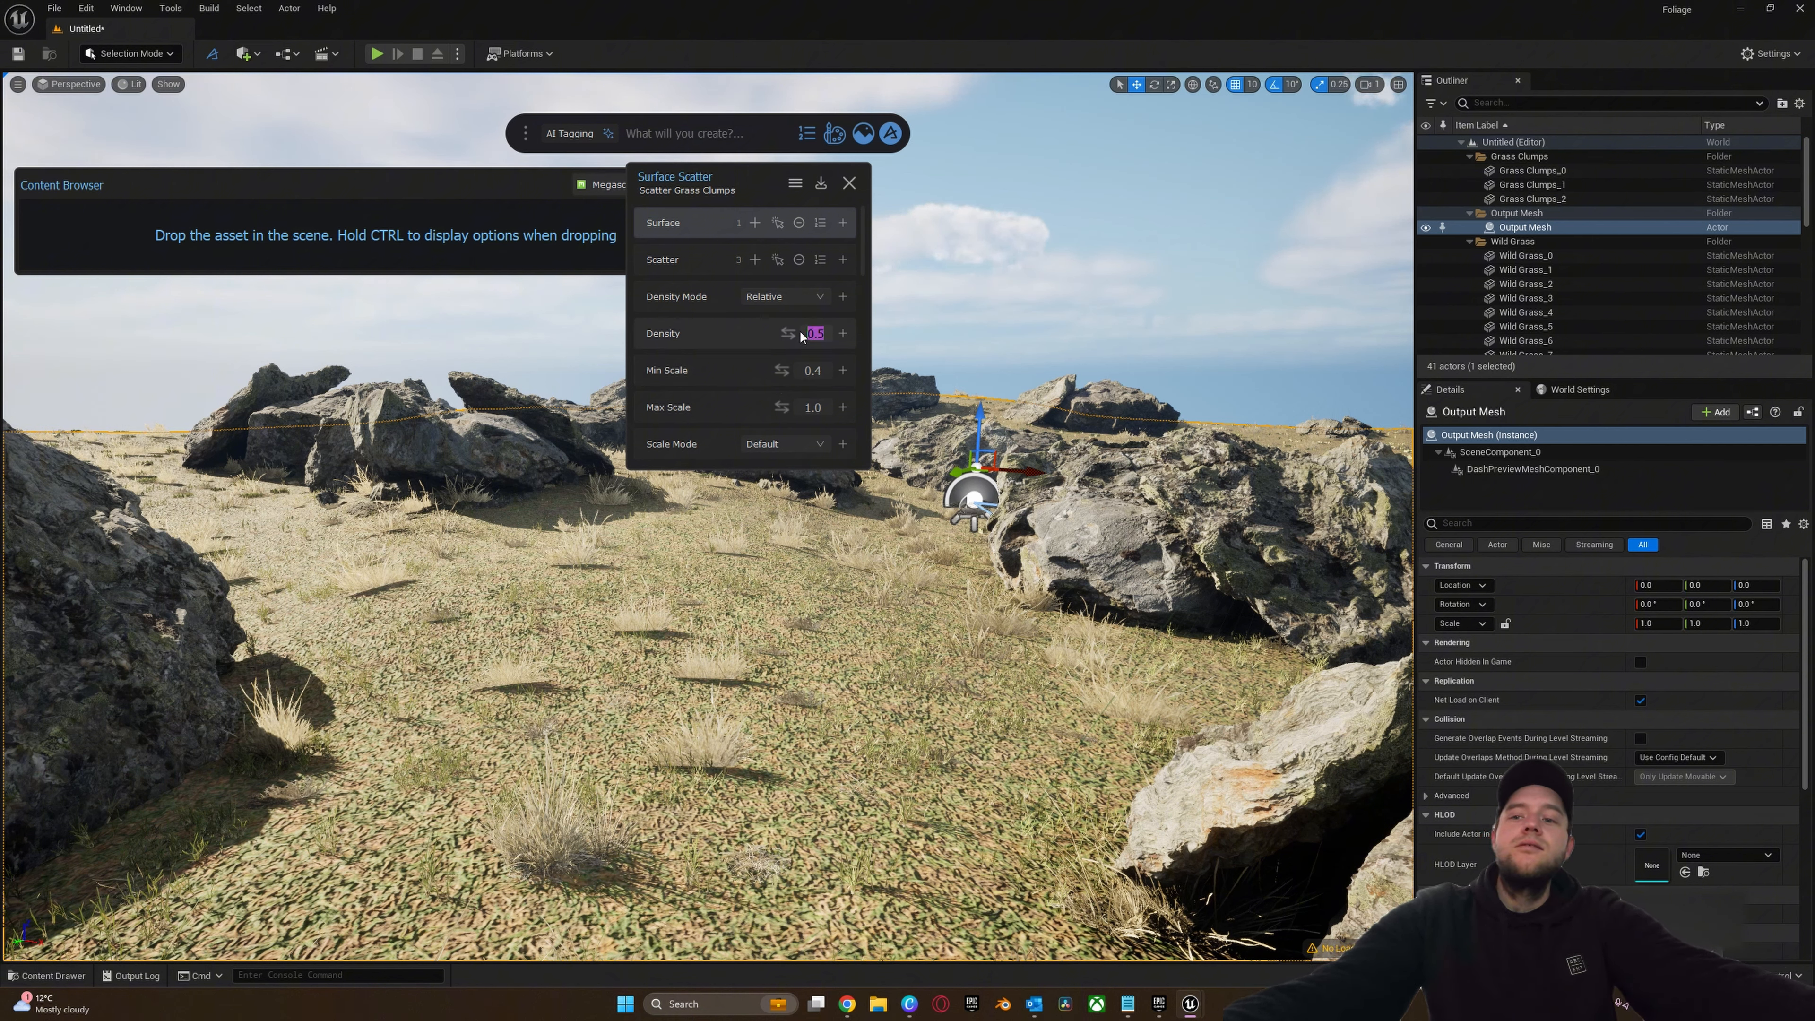
- Try a density of 1 for the grass clumps and check the ground cover up close
text(1)
key(Return)
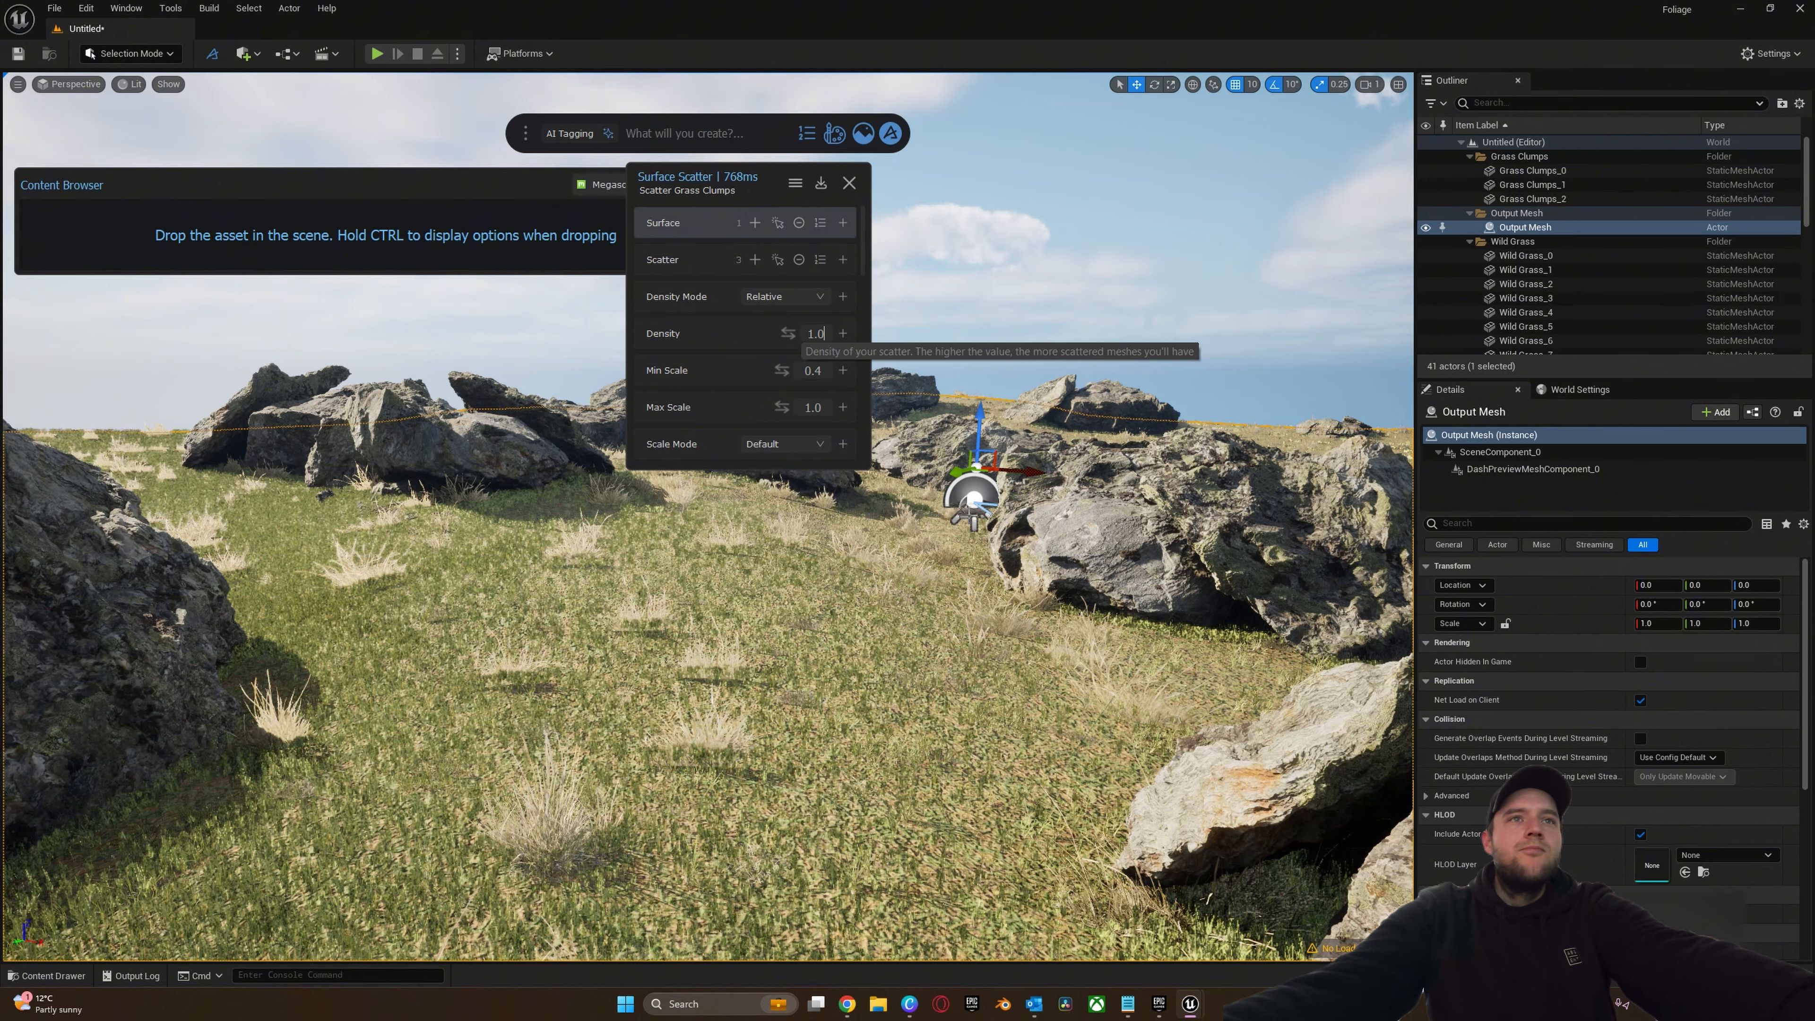
right_drag(822, 572, 840, 647)
key(w)
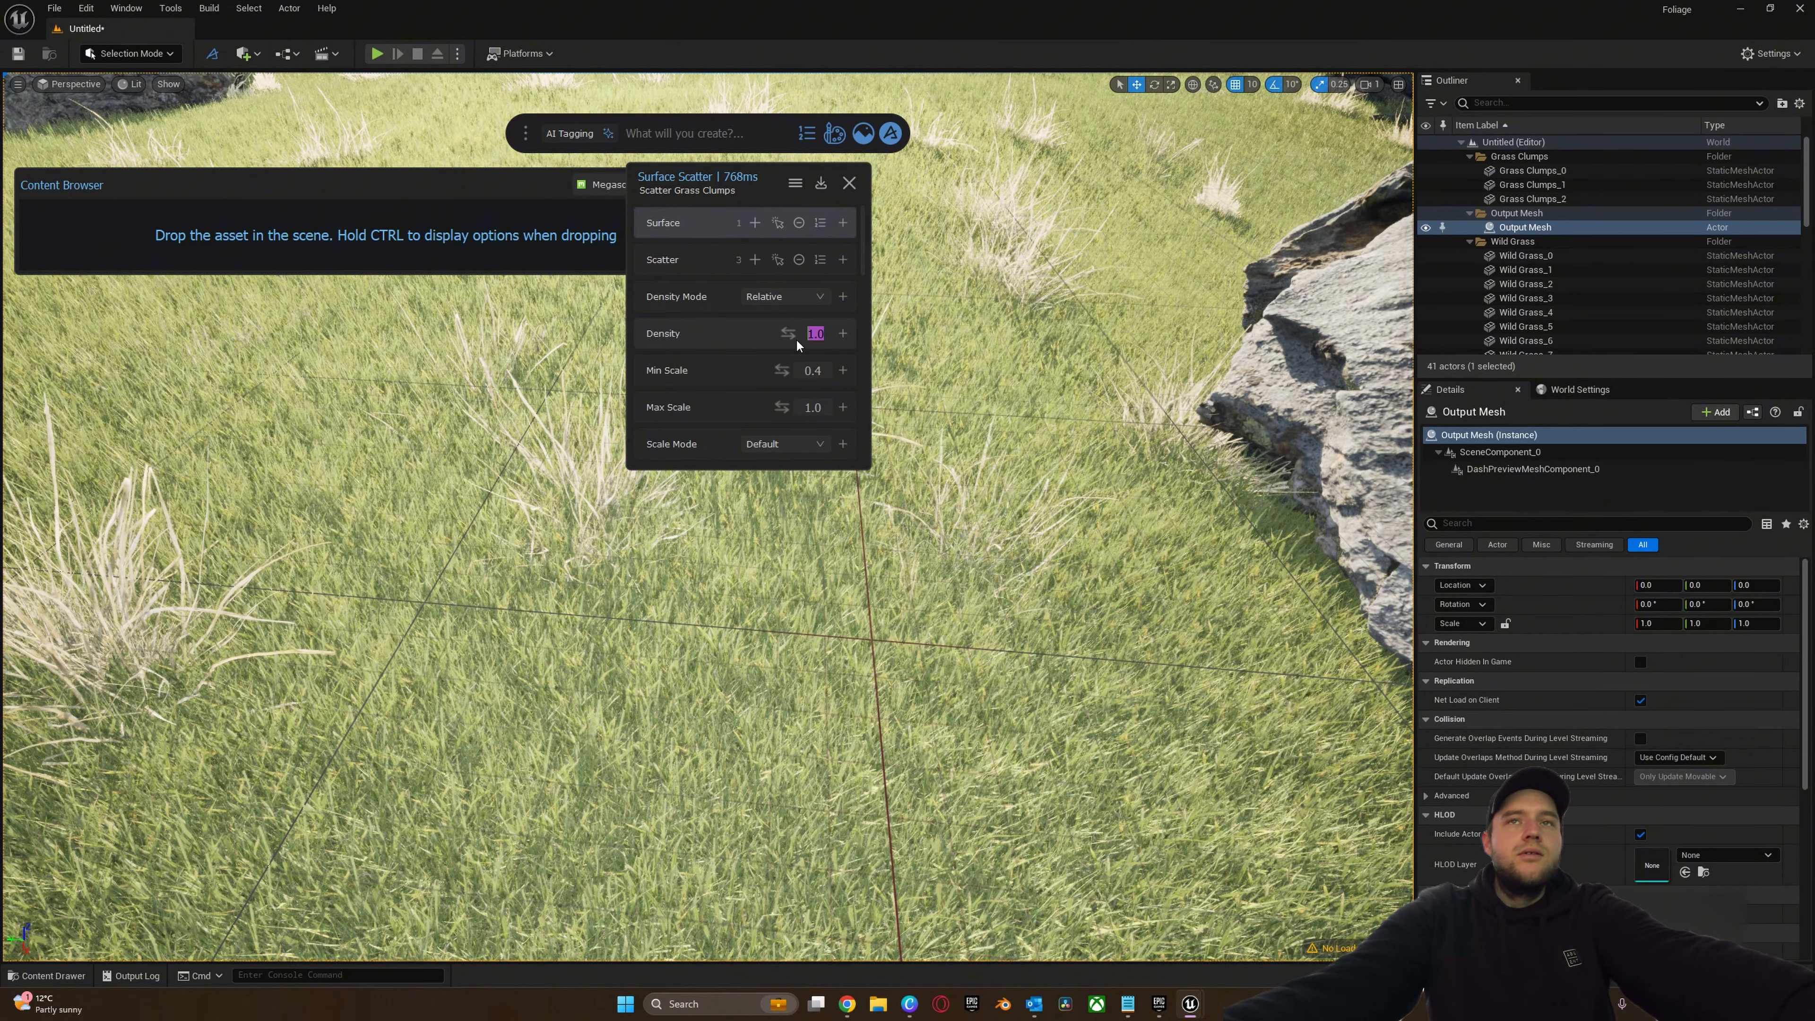
- Set the grass clump density to 0.9 and review the grass around the boulders
text(0.9)
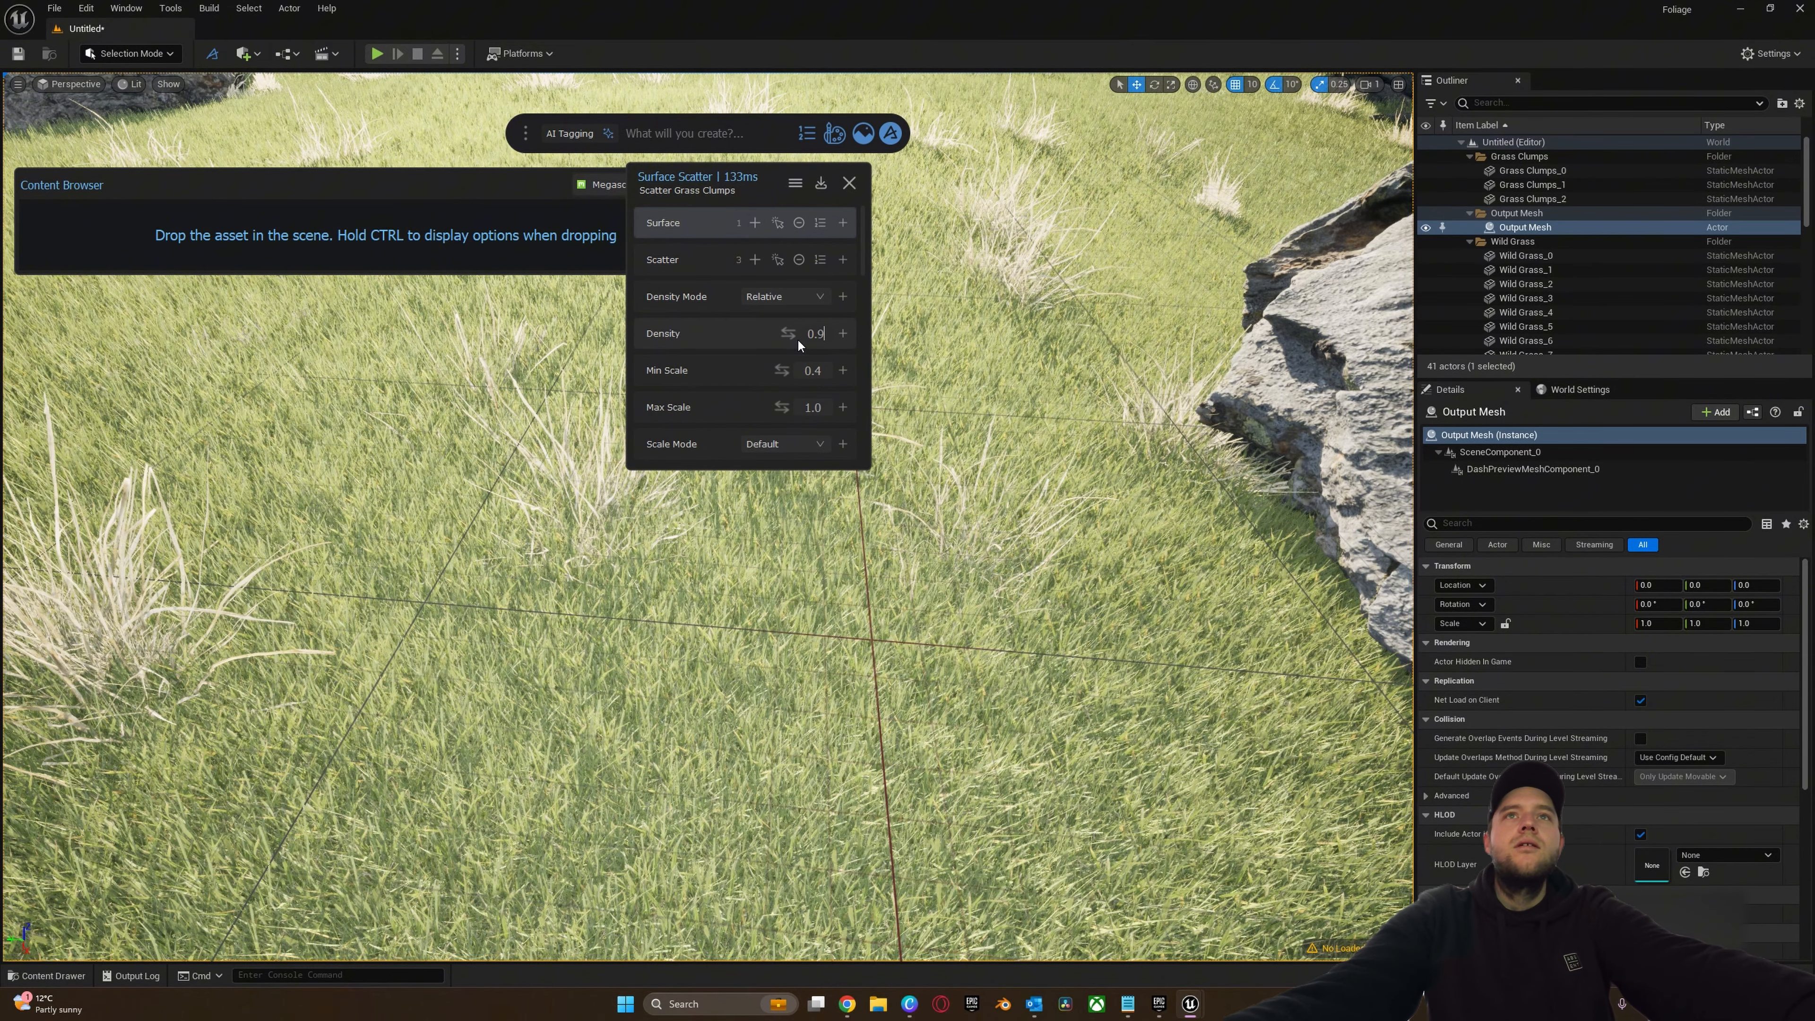
text(f)
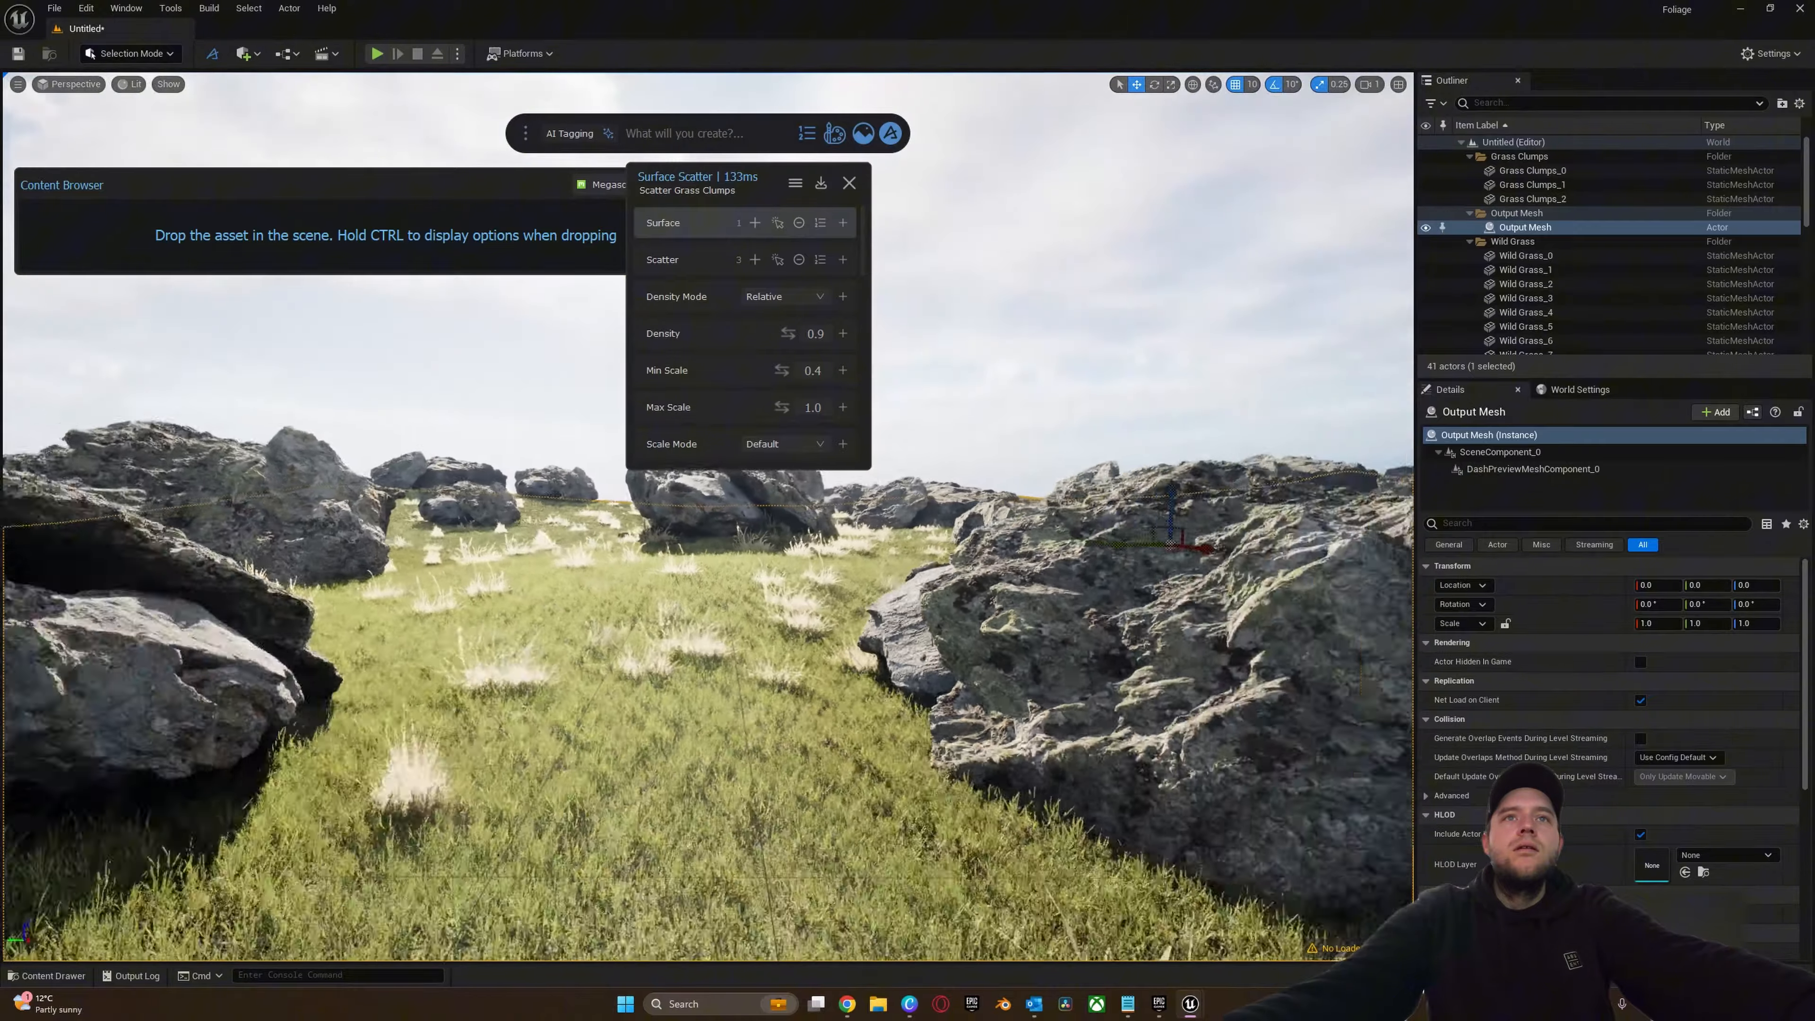
text(sd)
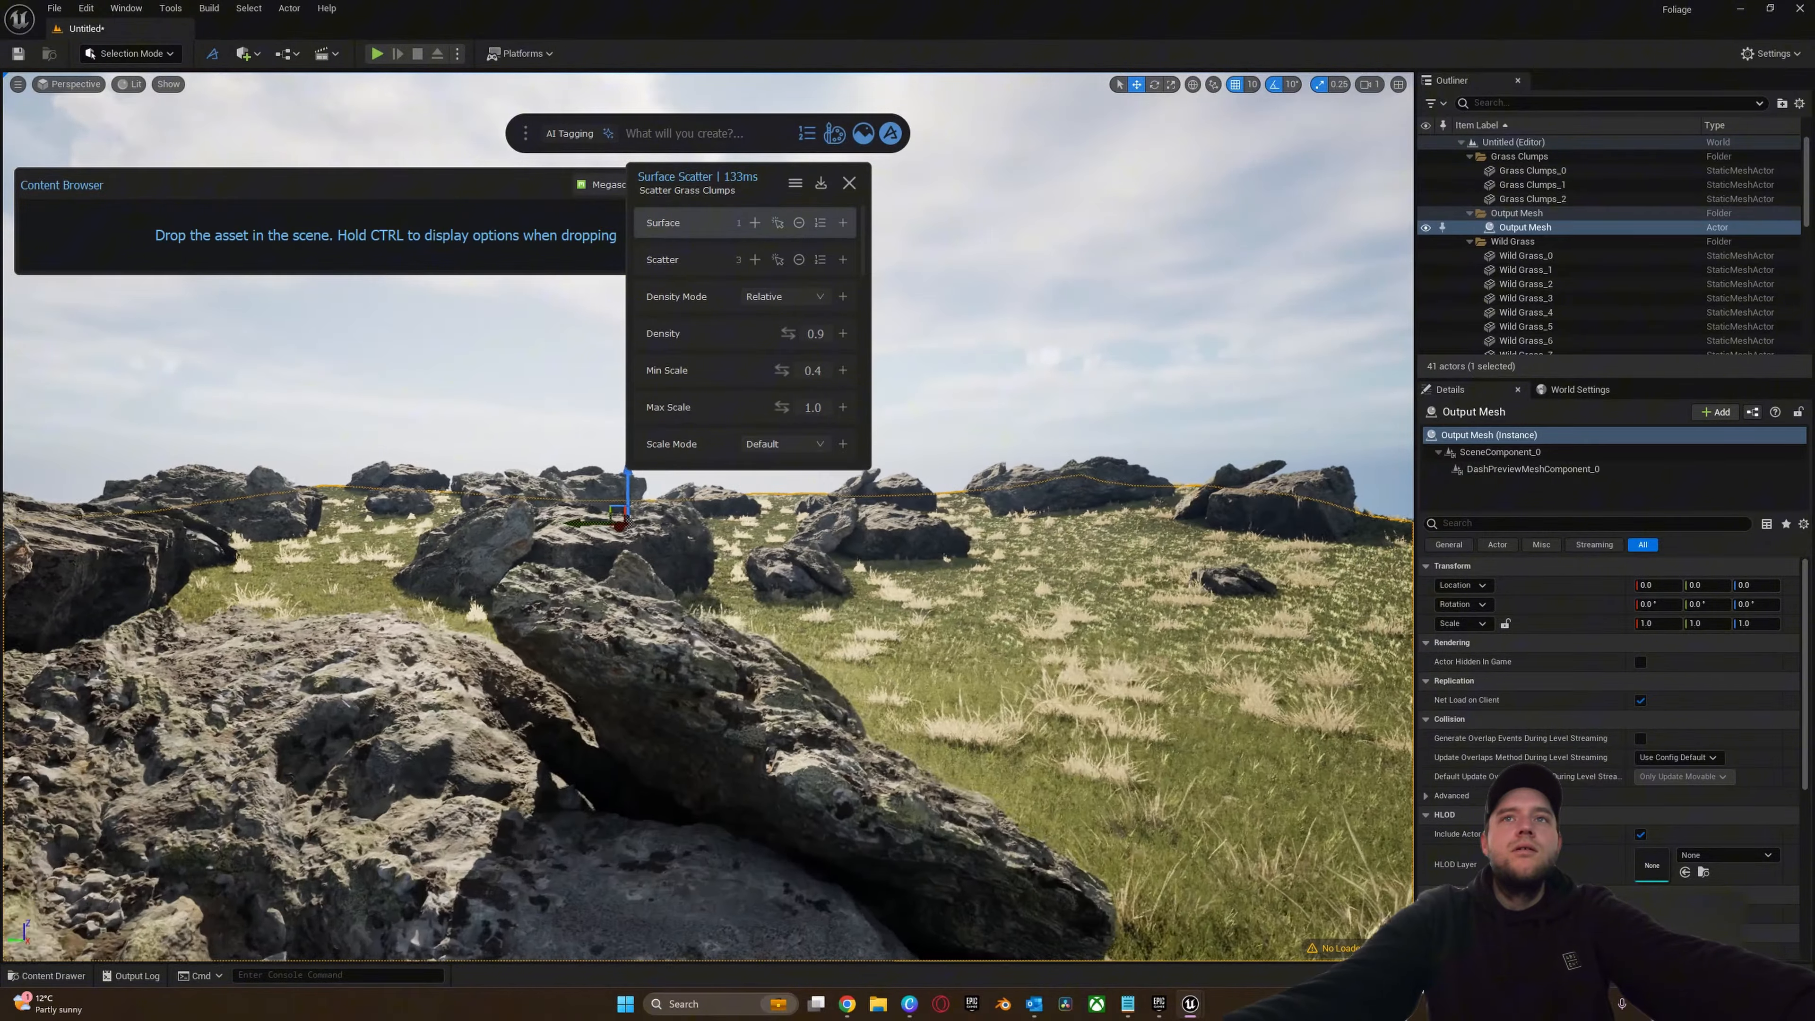
right_drag(708, 516, 725, 457)
key(w)
key(w)
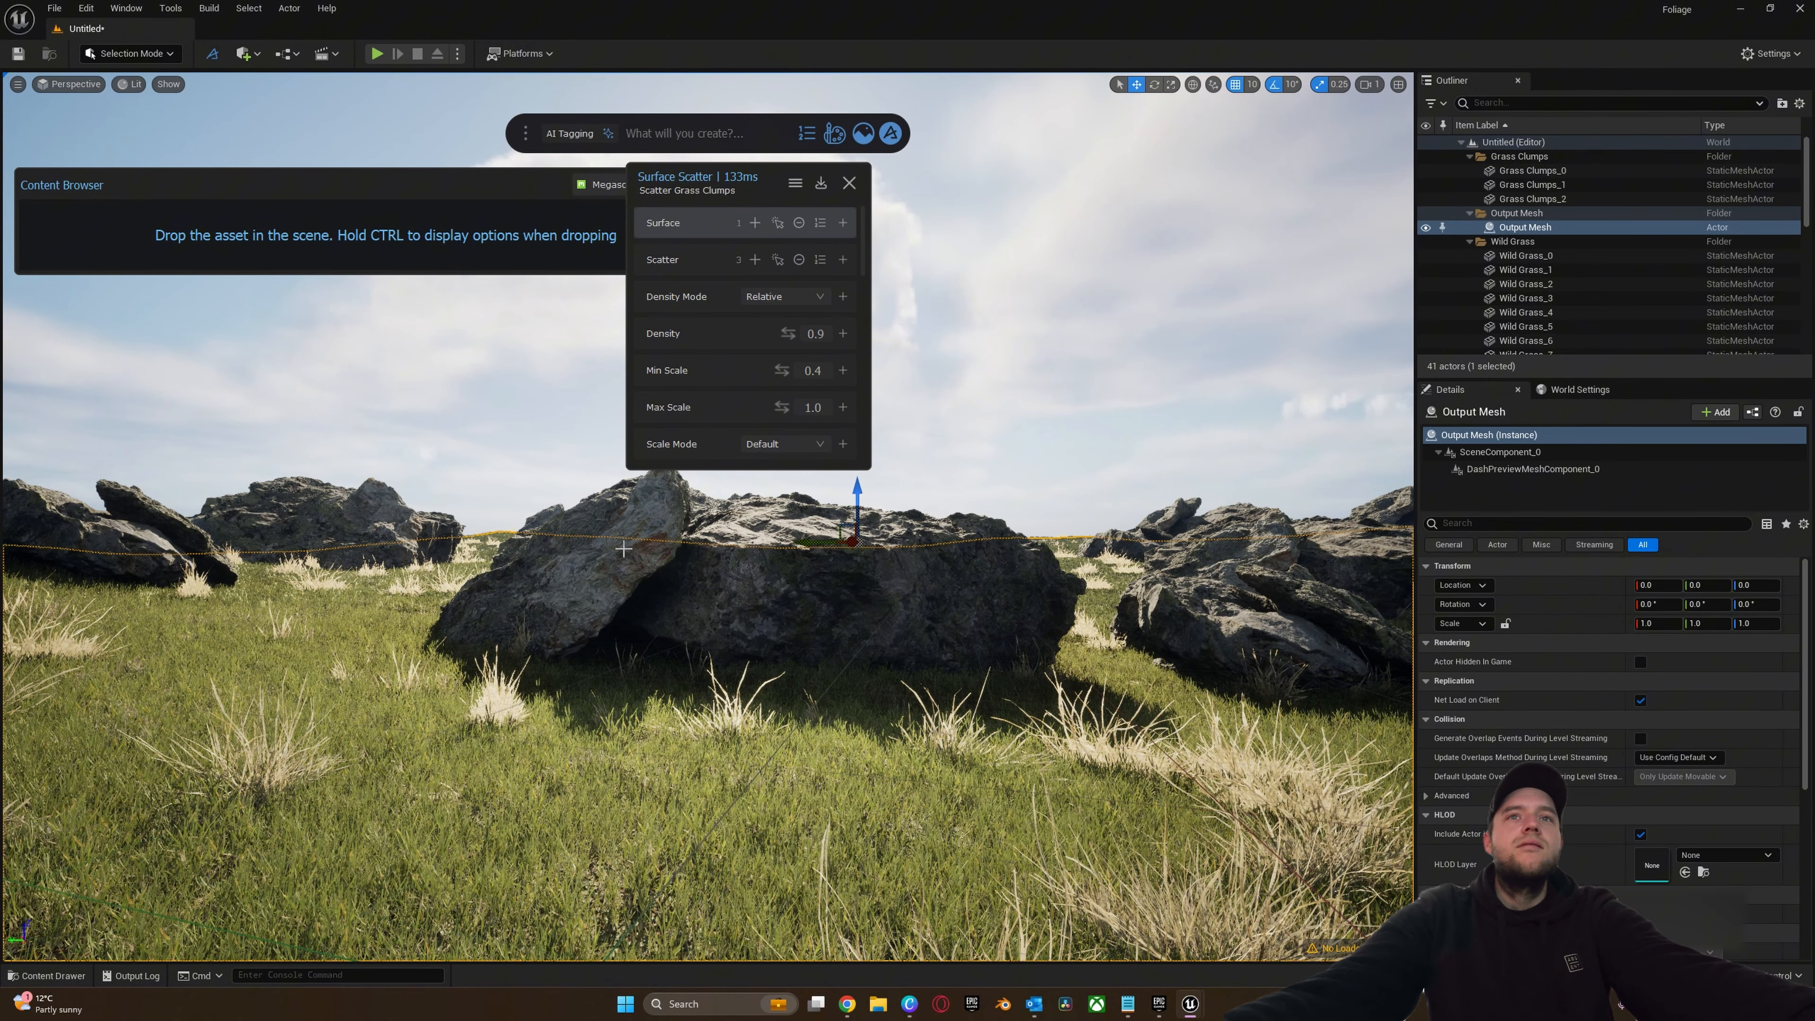
right_drag(655, 669, 803, 694)
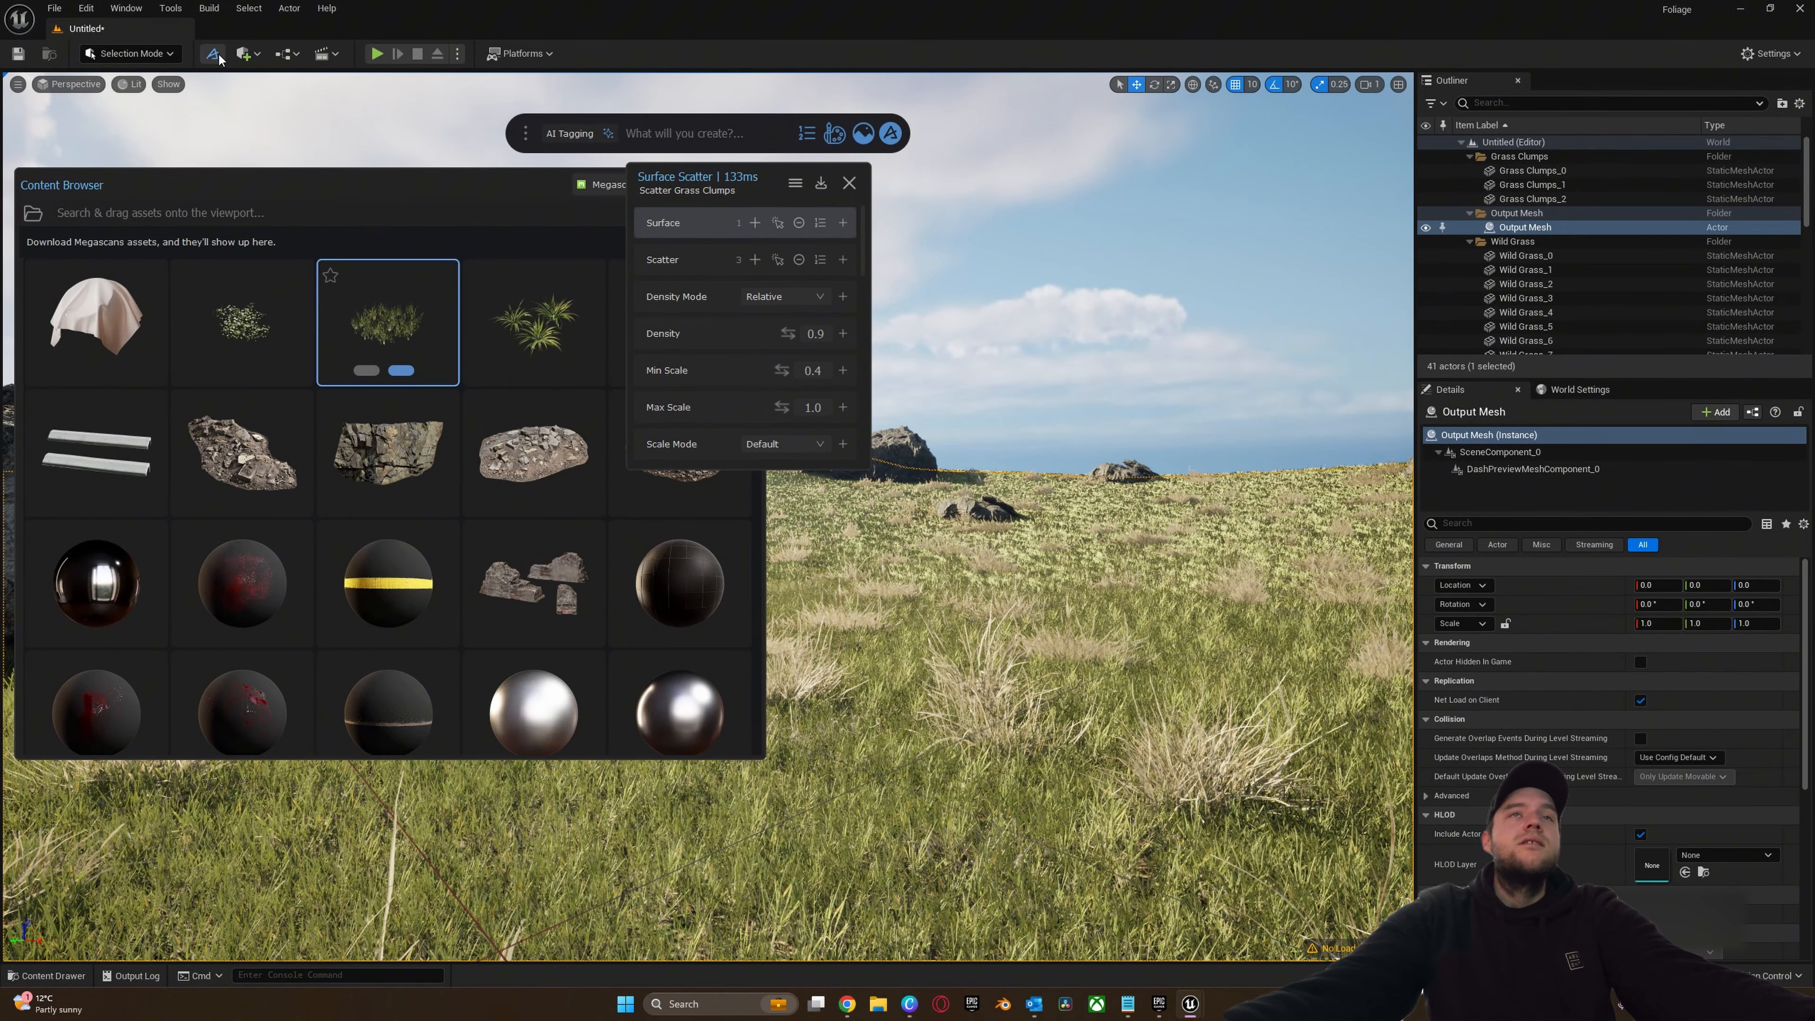
right_drag(885, 742, 793, 741)
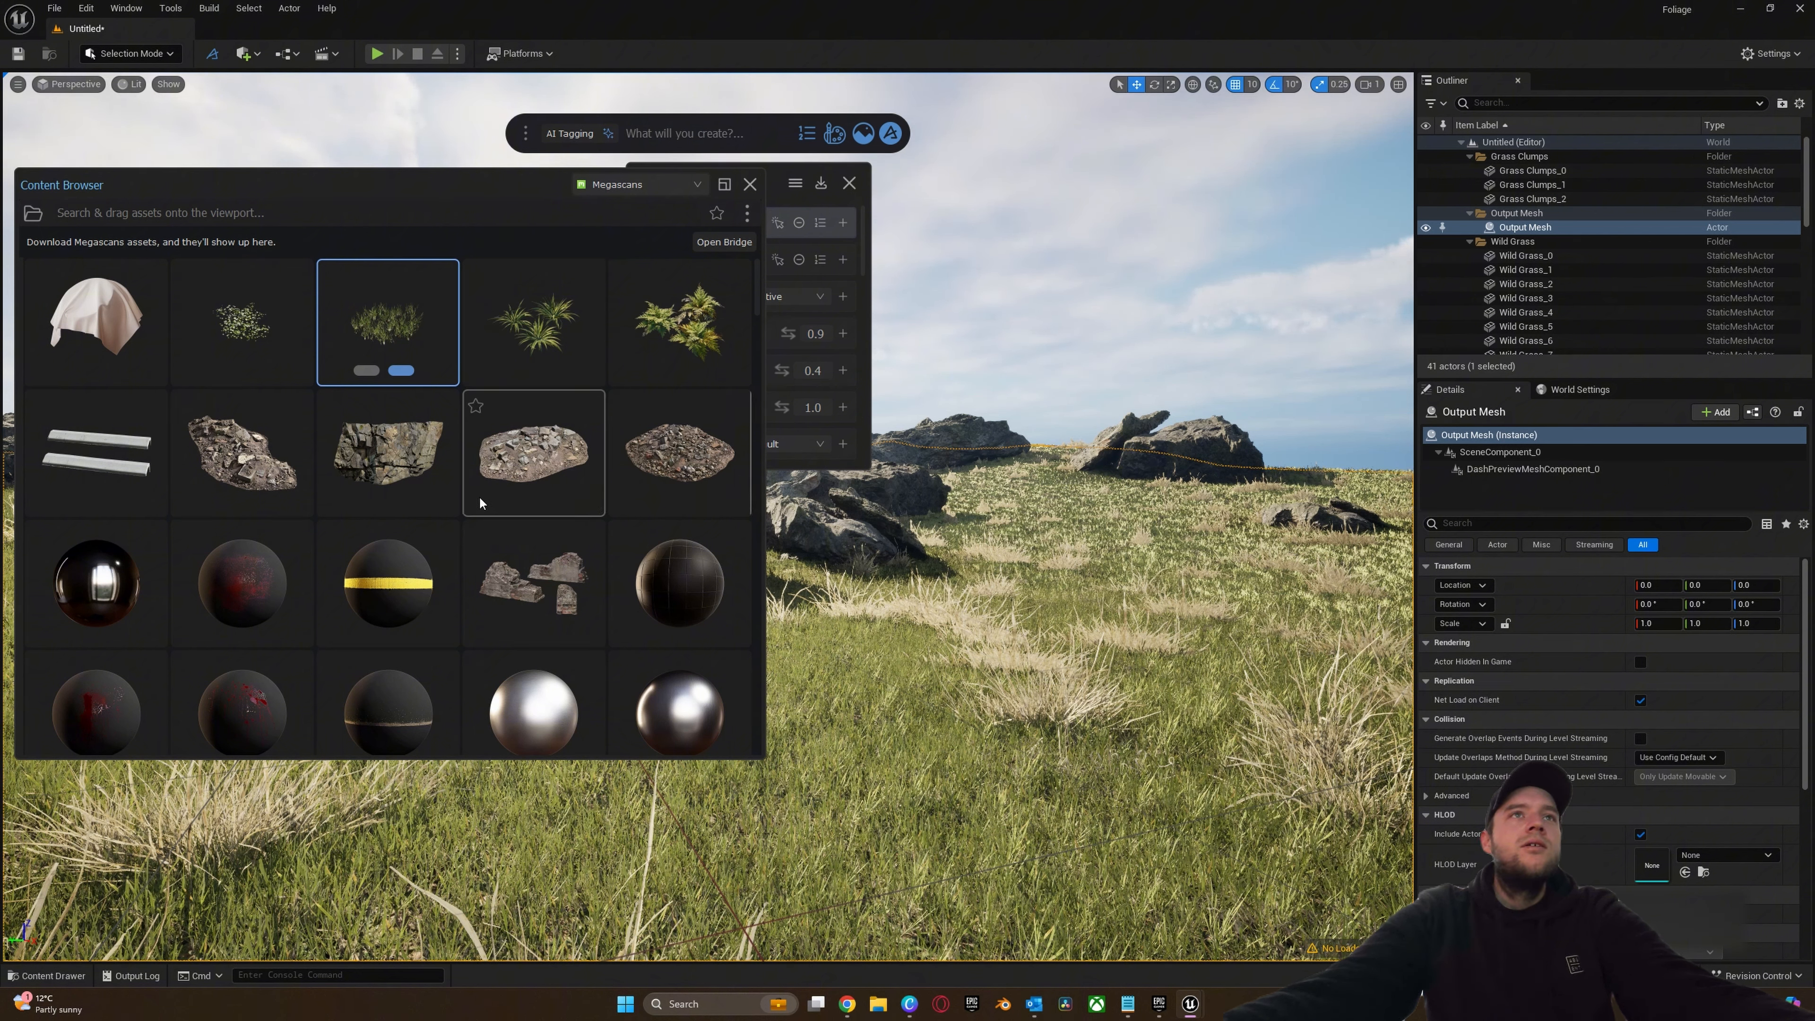
- Scatter the Common Fern asset from Megascans over the grassy ground surface
click(672, 305)
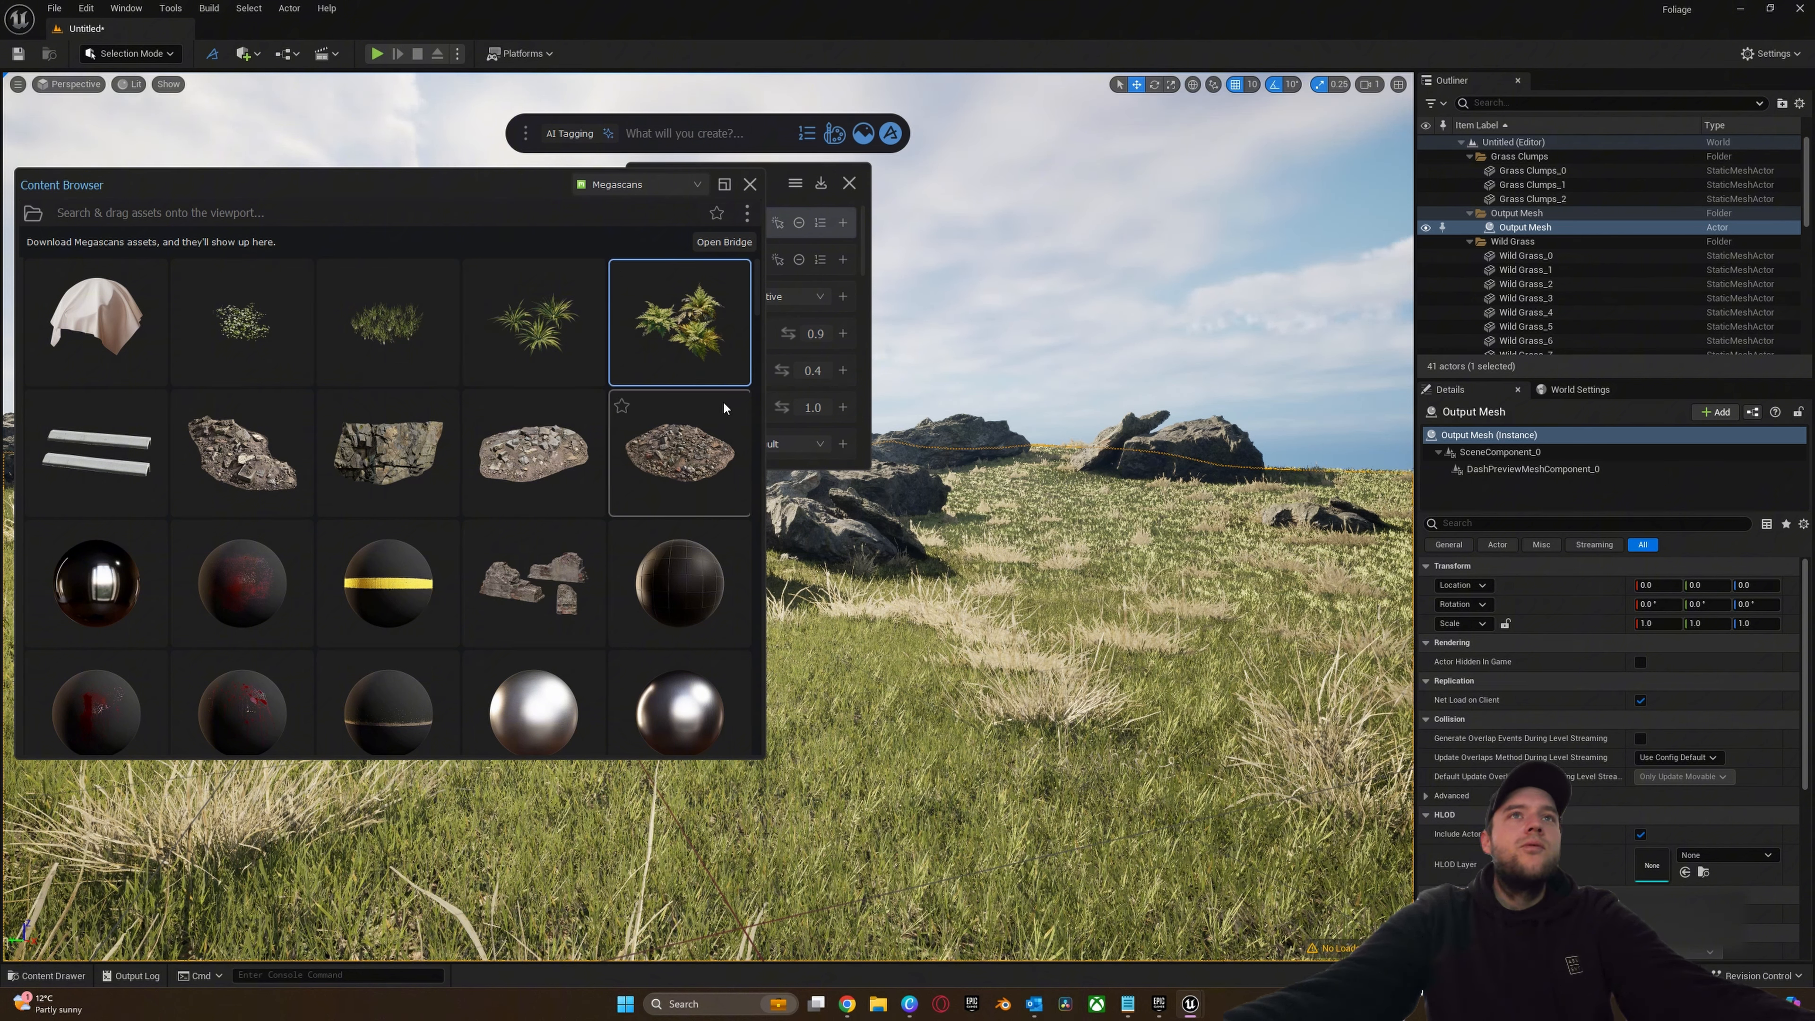
drag(685, 330, 921, 471)
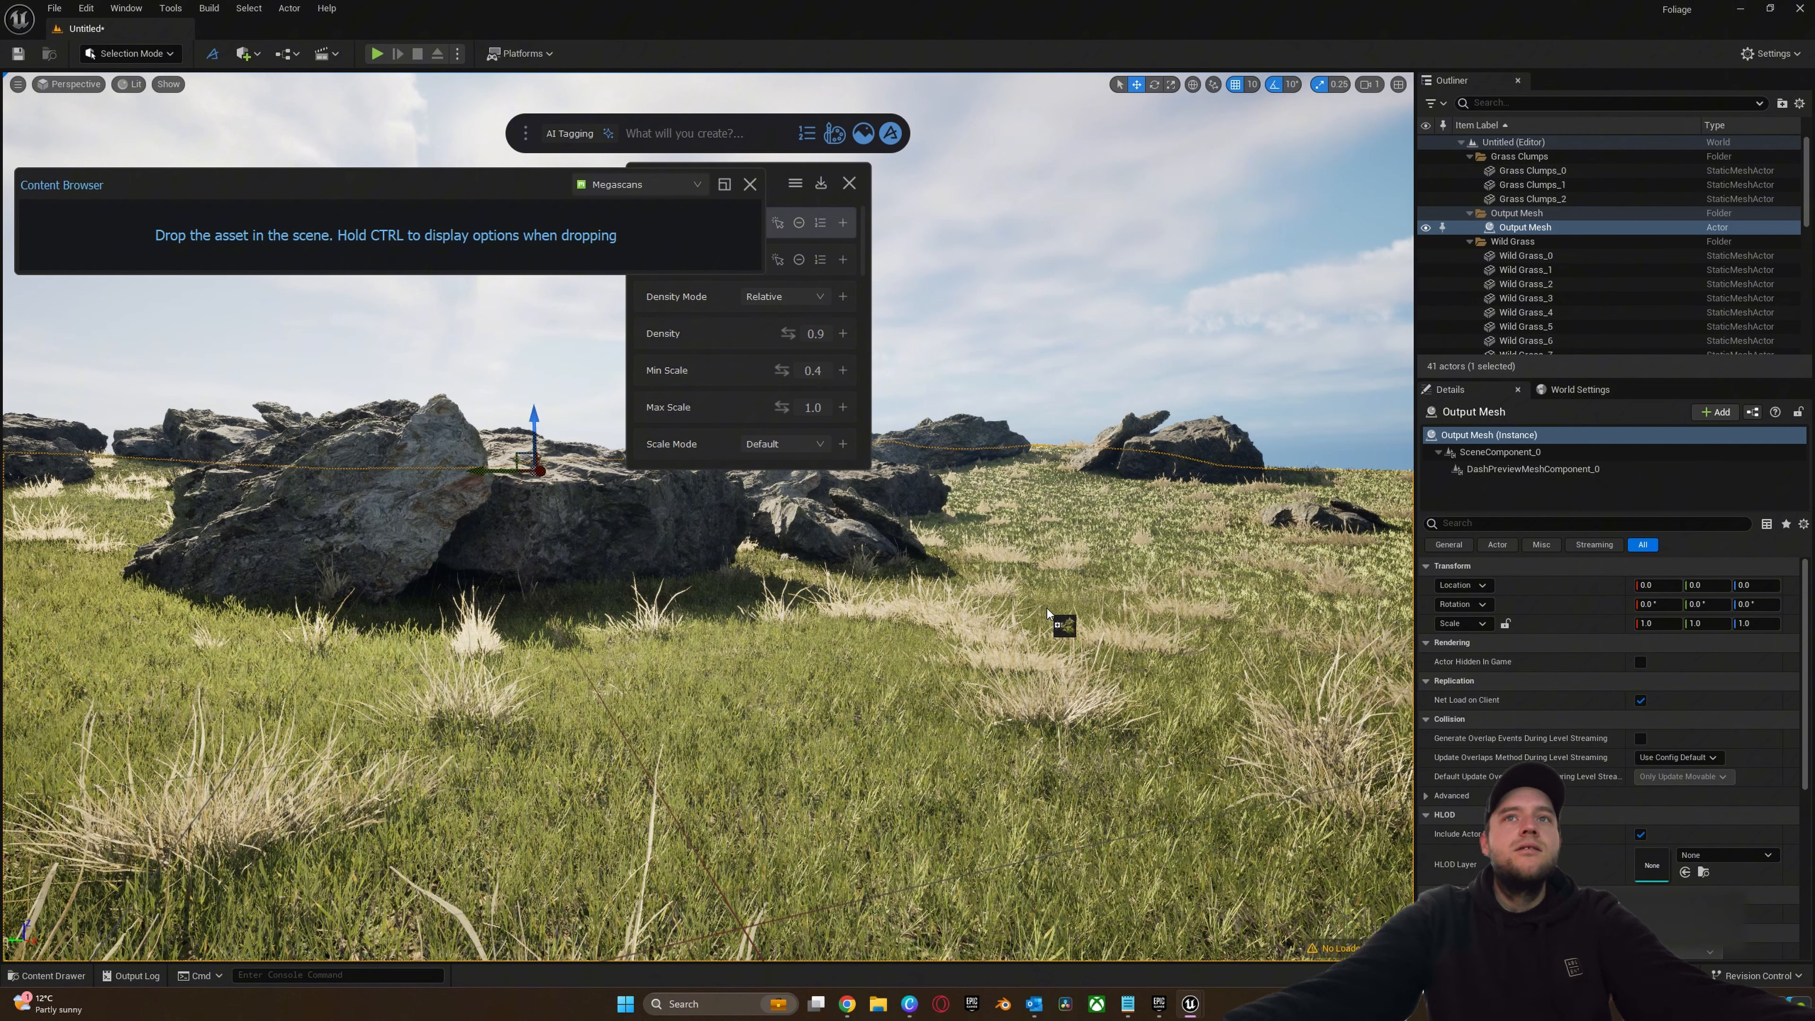
ctrl+drag(1047, 610, 1065, 597)
click(1142, 618)
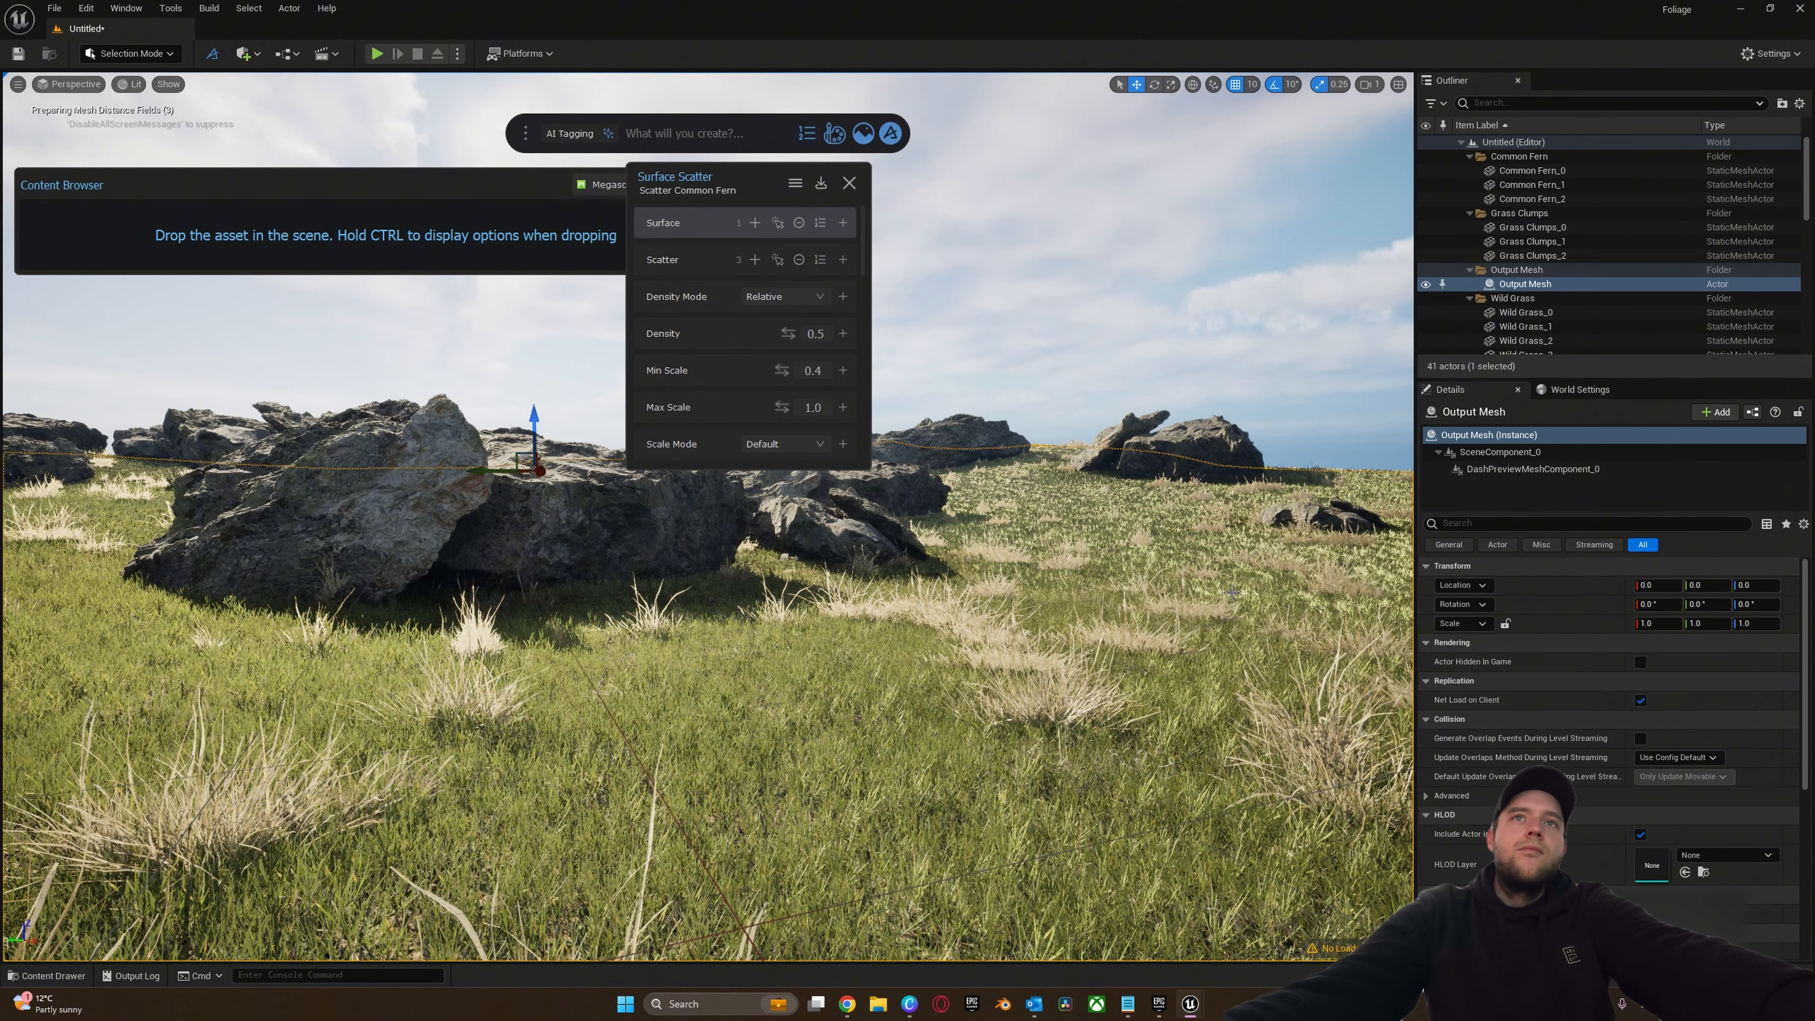
- Try maximum scales of 1.5 and 2 for the scattered ferns
right_drag(975, 600, 975, 600)
click(800, 409)
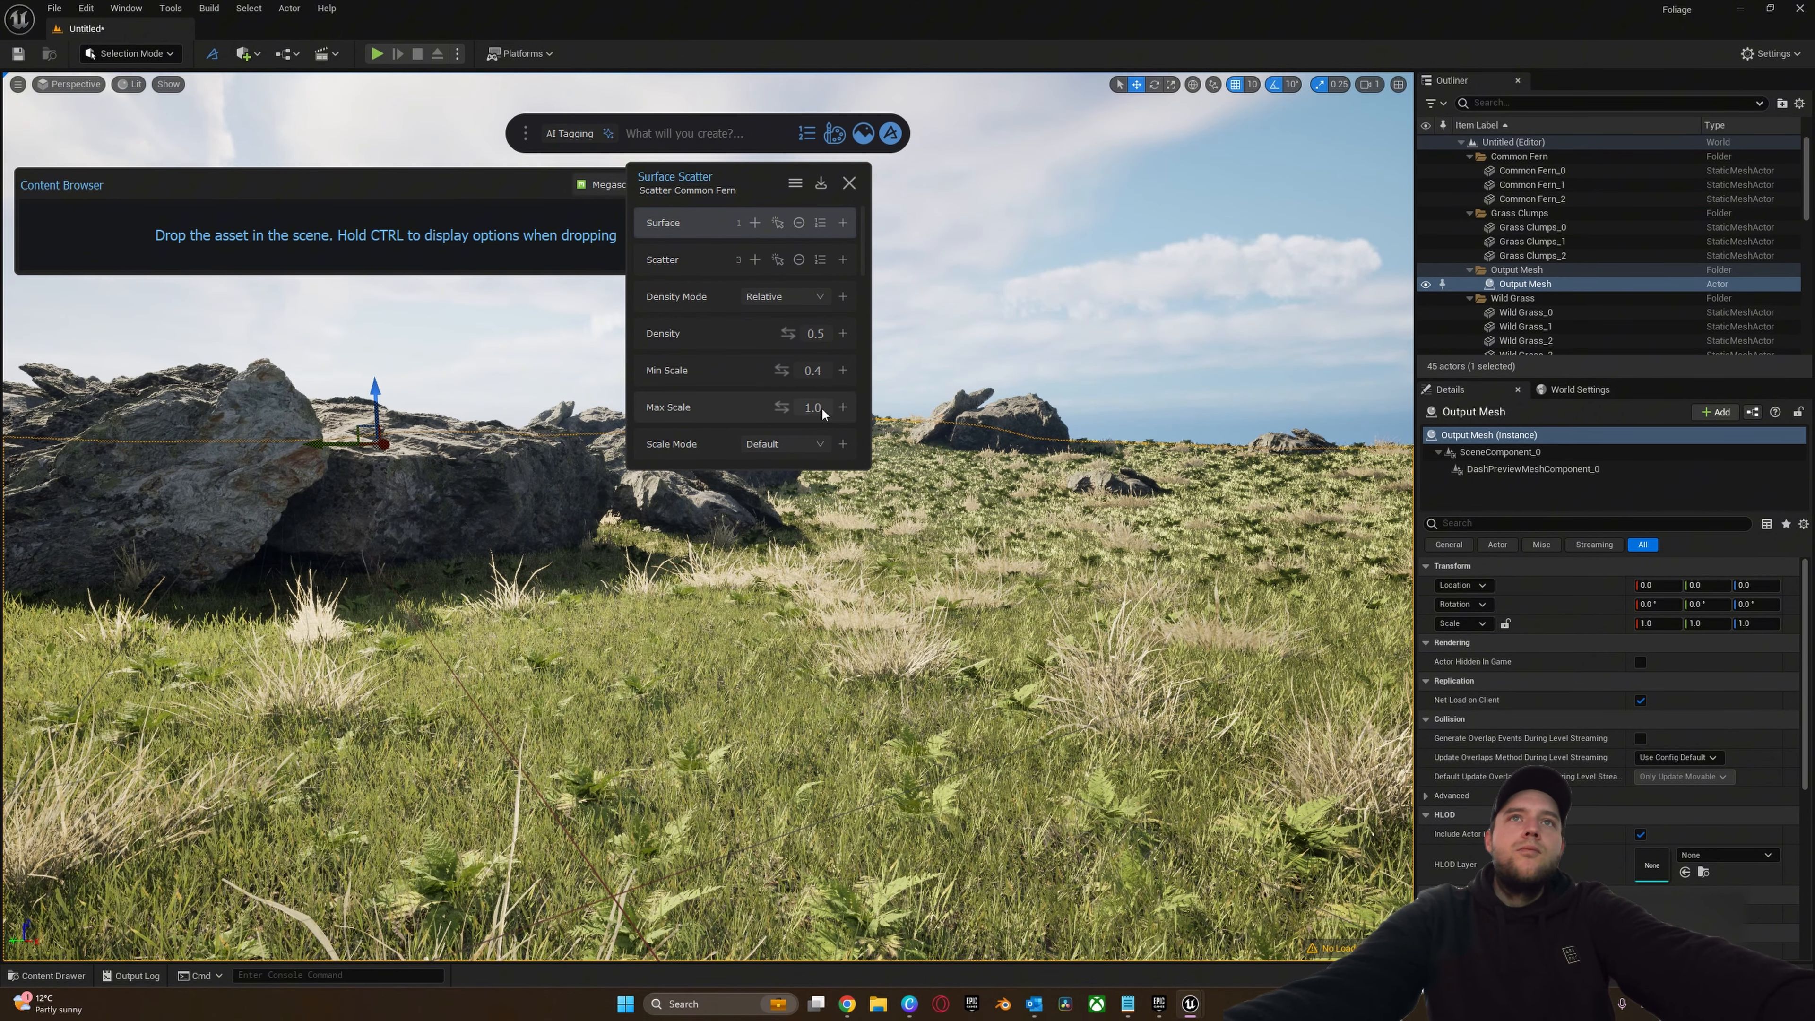
text(1.)
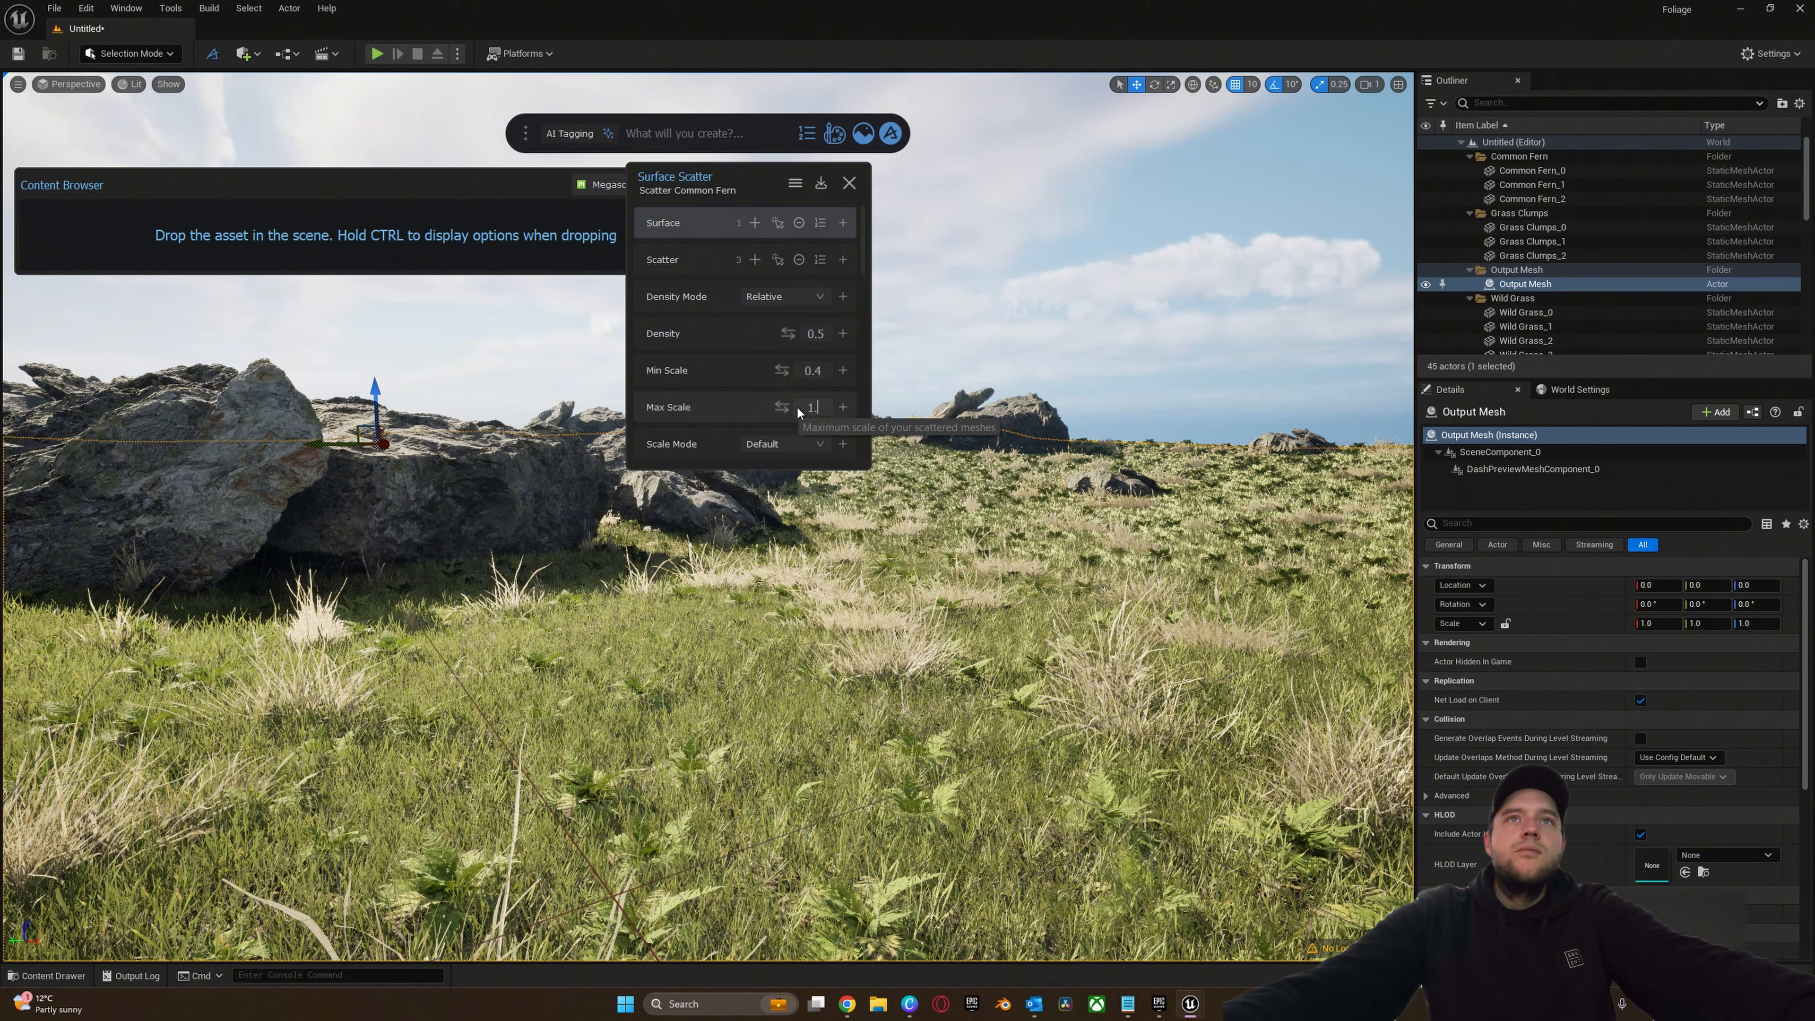
text(5)
key(Return)
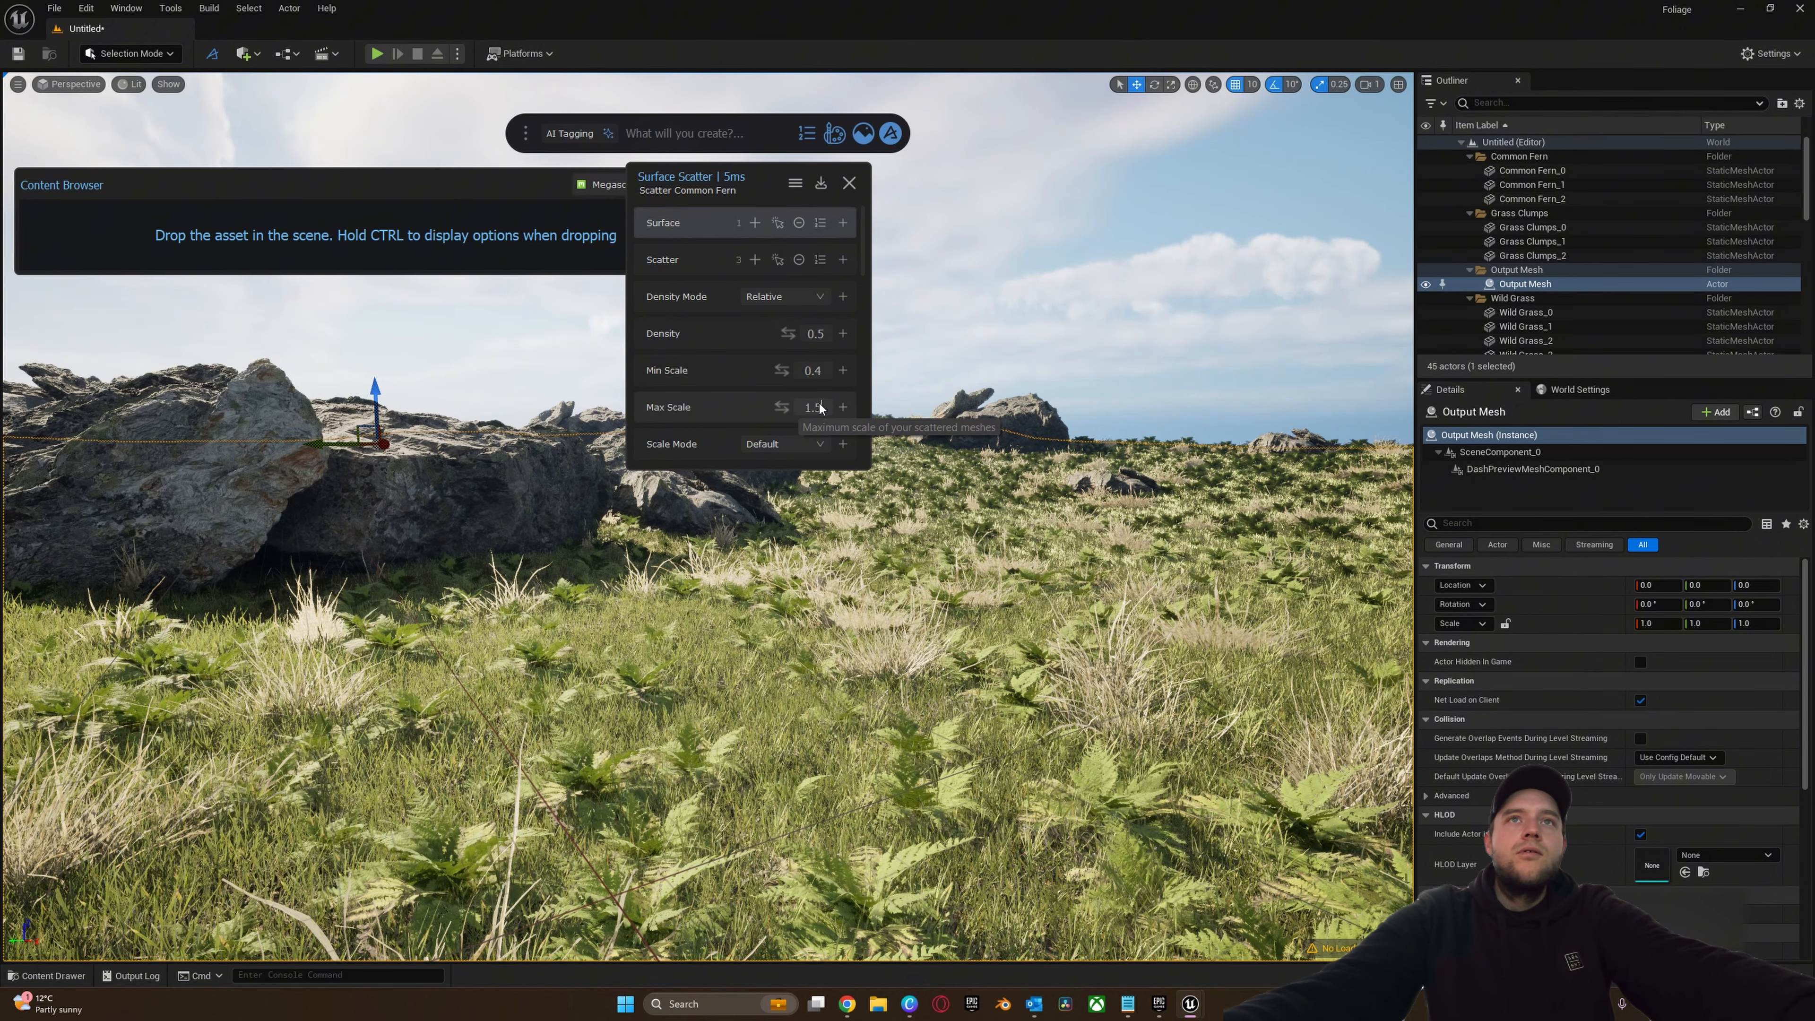
click(820, 406)
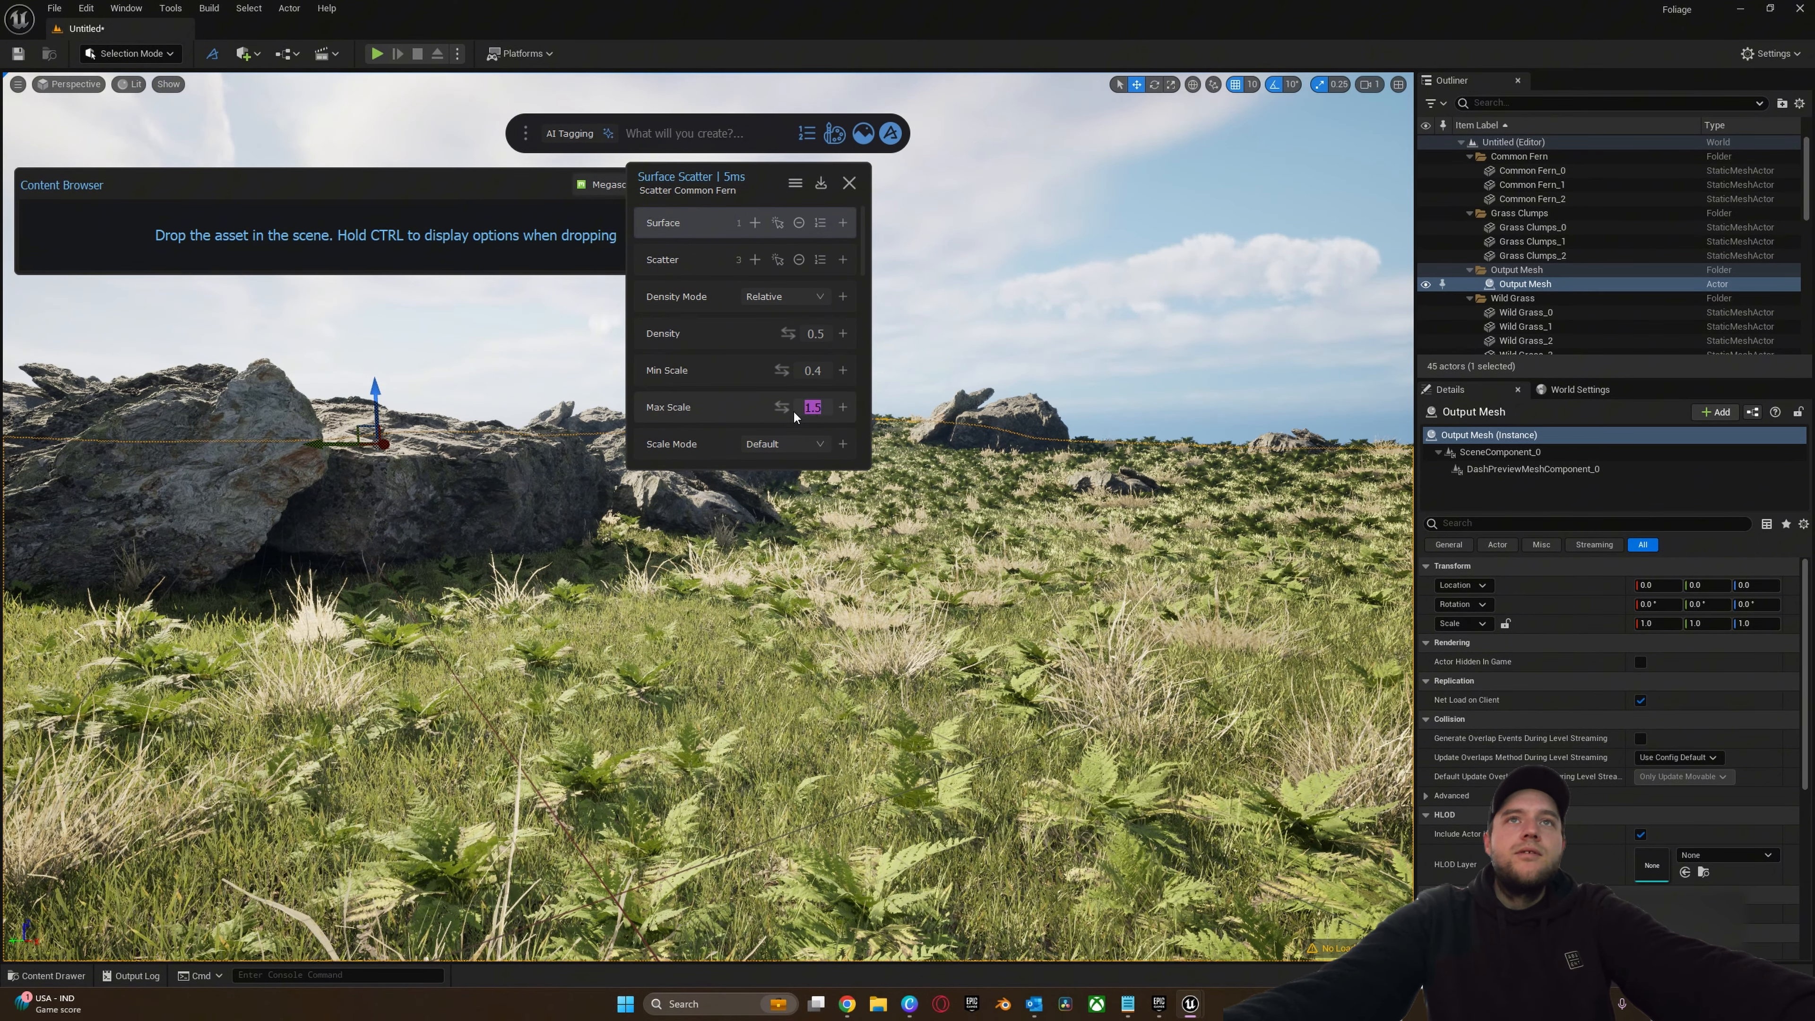
text(2)
key(Return)
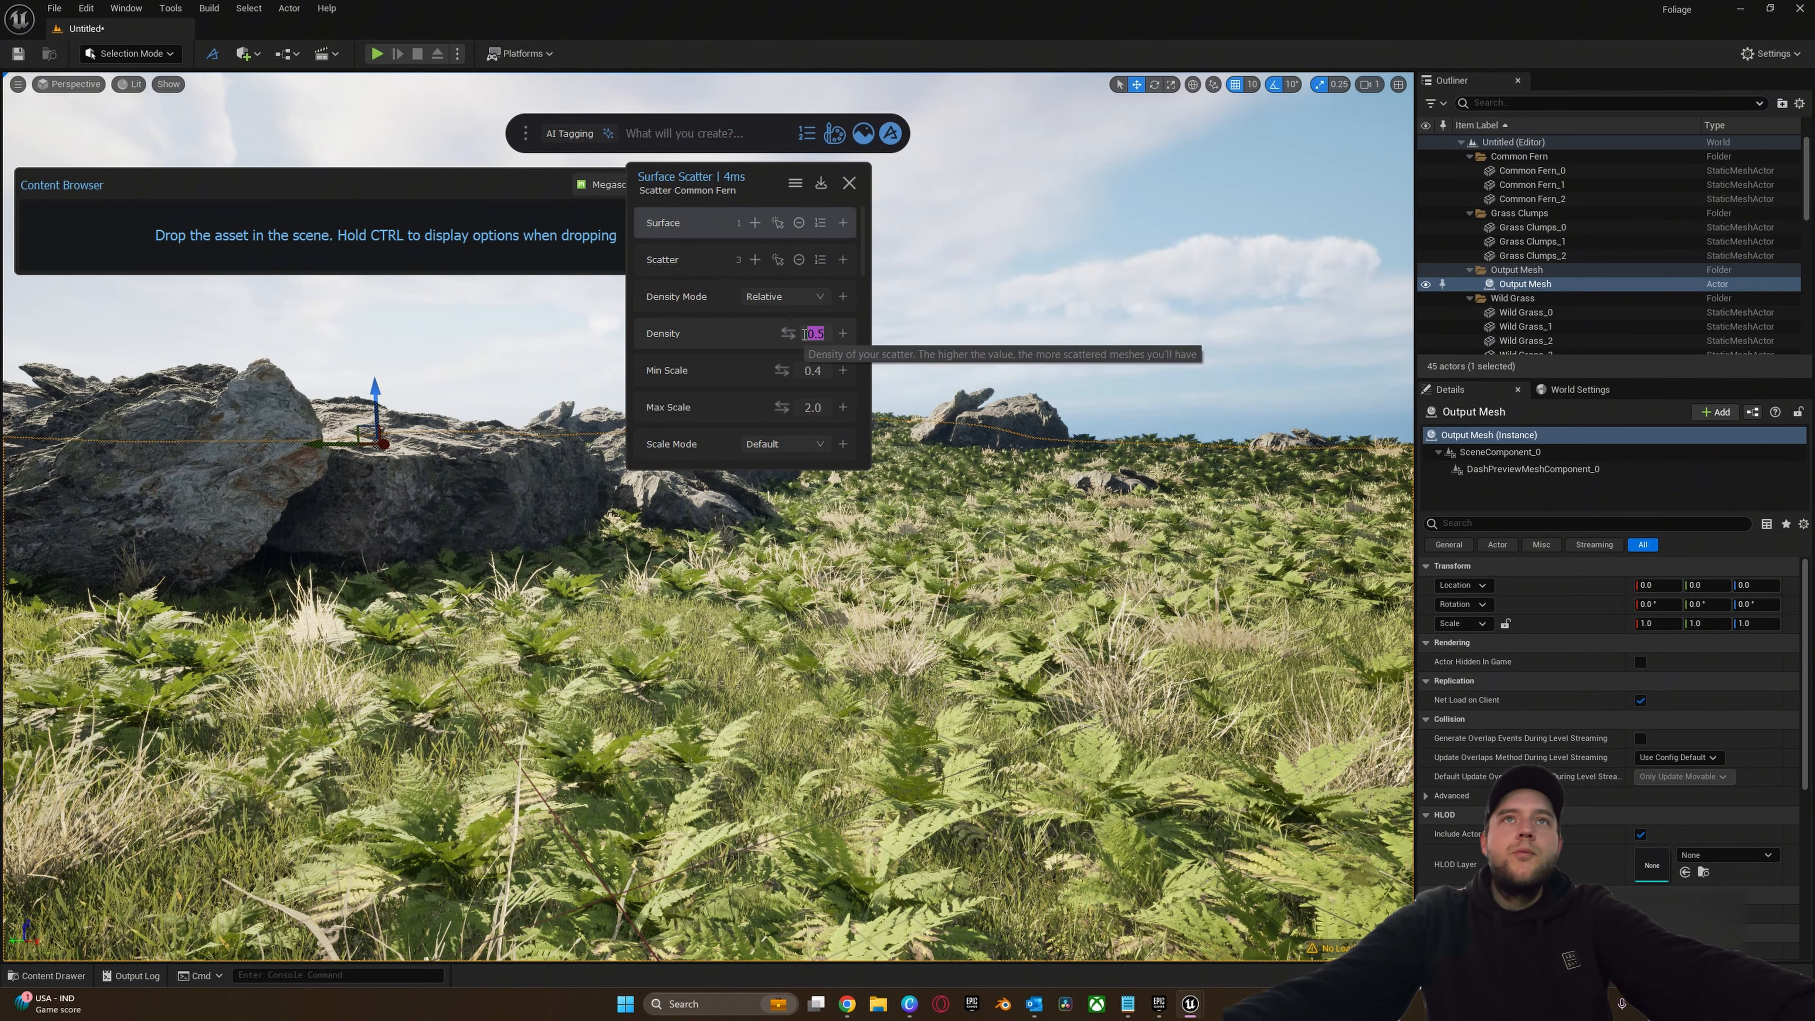
- Thin out the scattered ferns by trying a density of 0.25 and settling on 0.15
text(0.25)
key(Return)
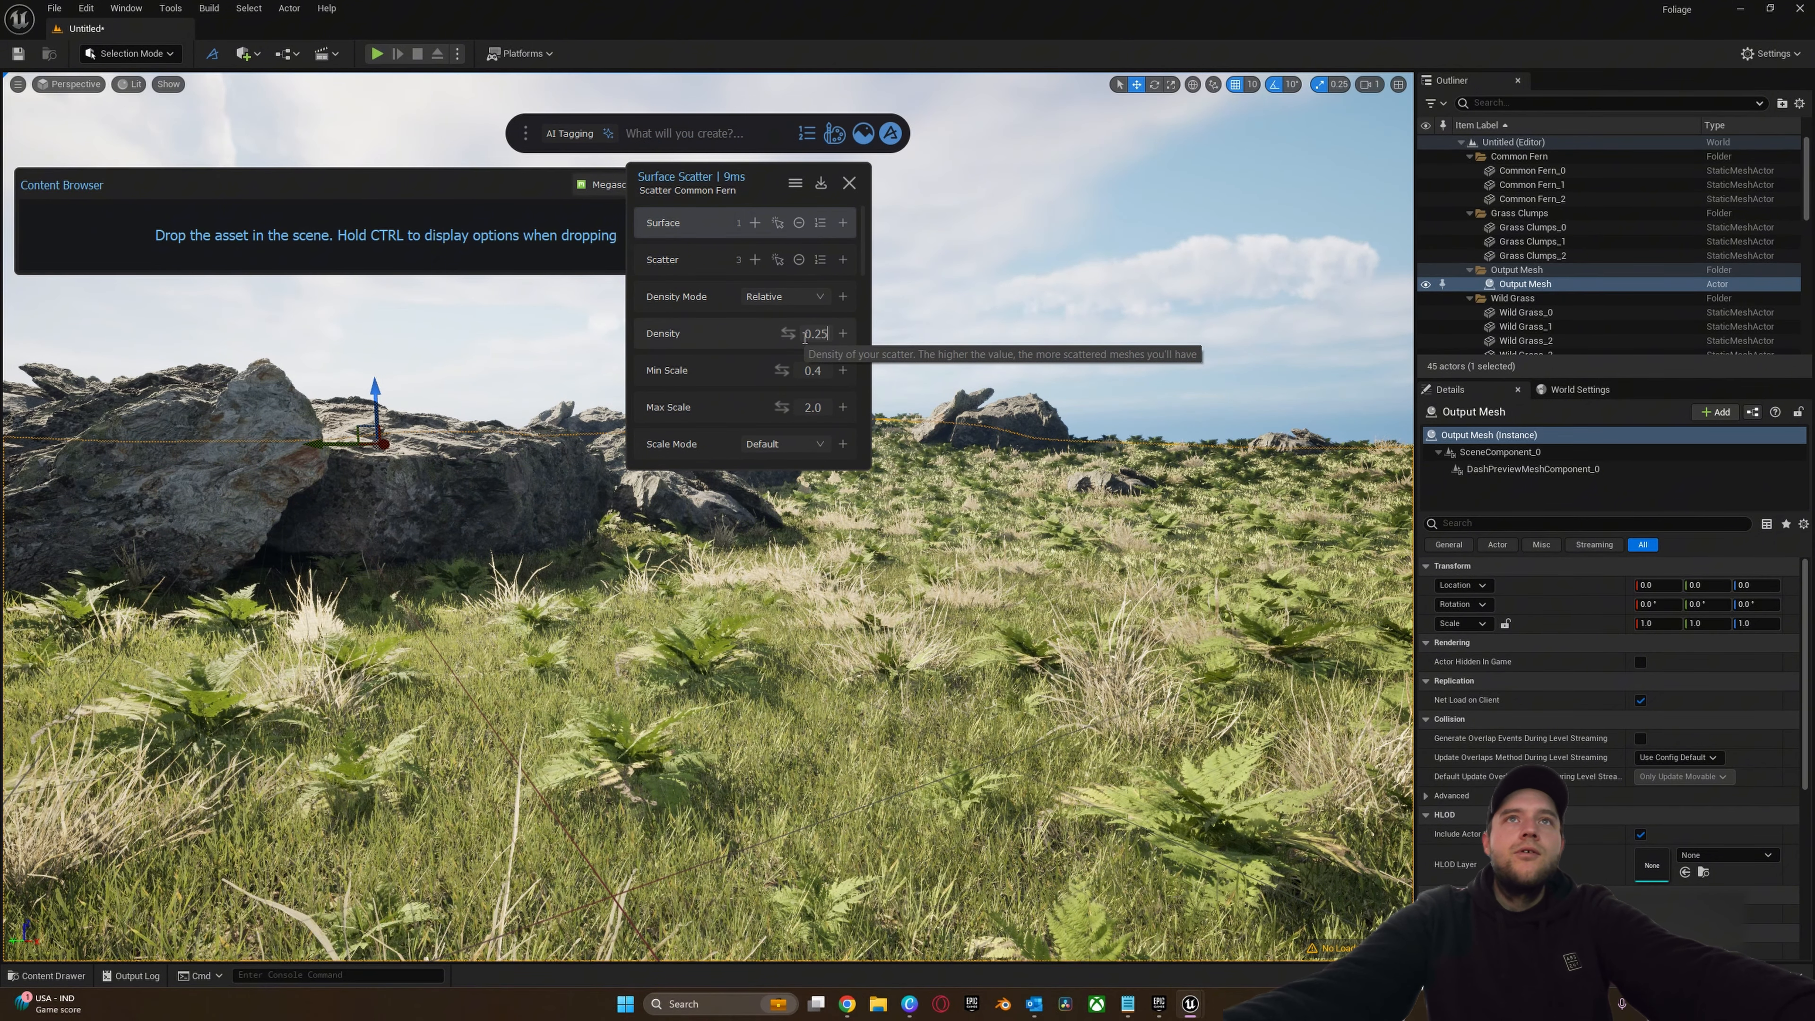
drag(832, 334, 788, 333)
text(.)
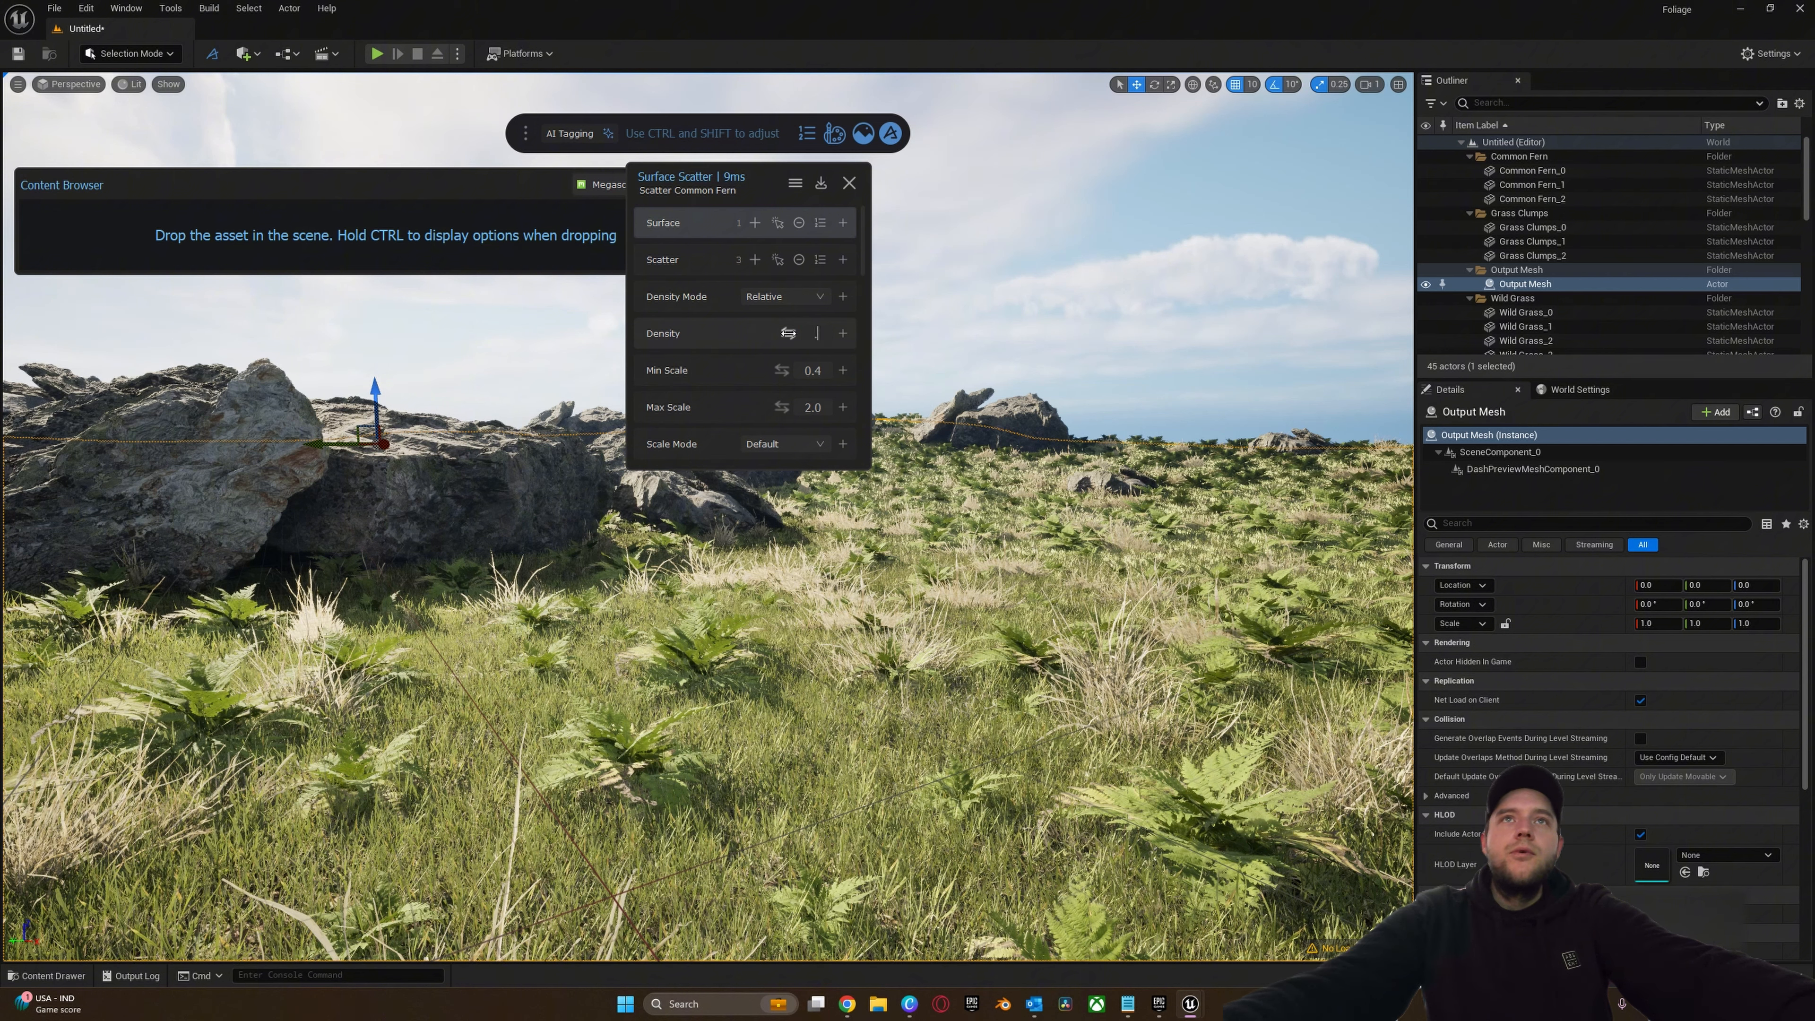
text(15)
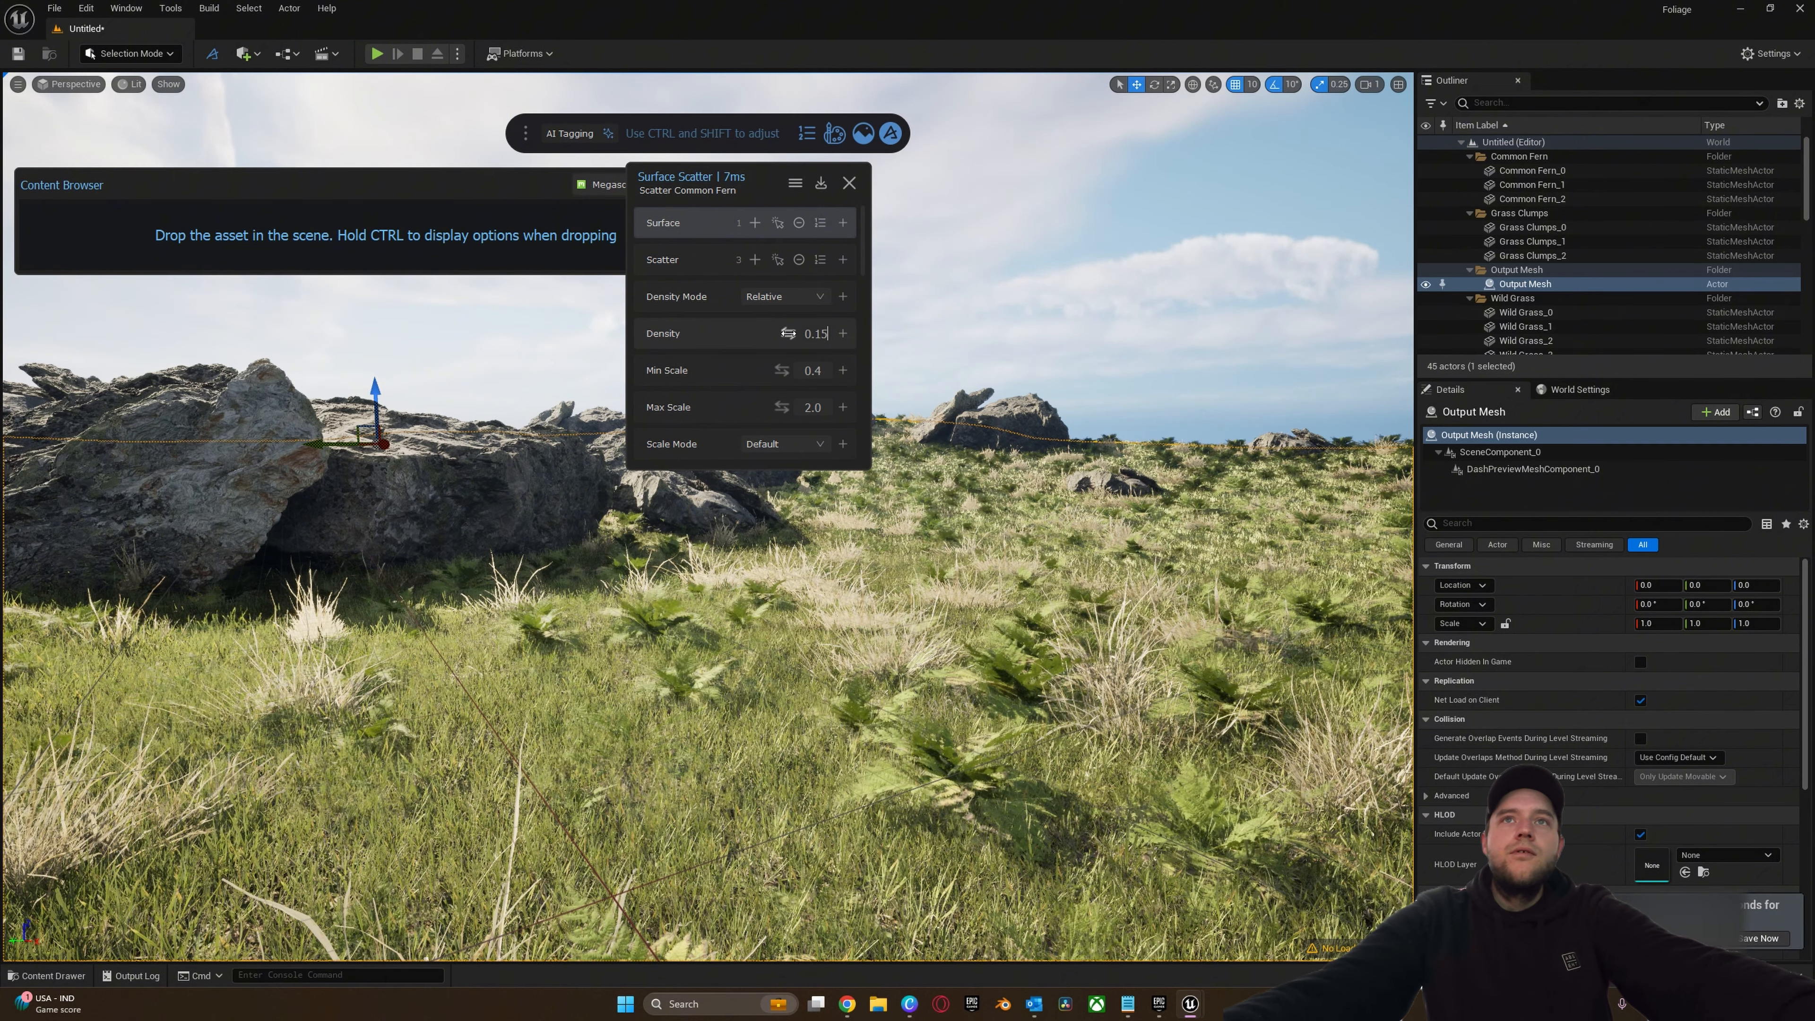
- Set the maximum scale of the scattered ferns to 3.0
scroll(789, 333, down, 1)
drag(814, 364, 775, 366)
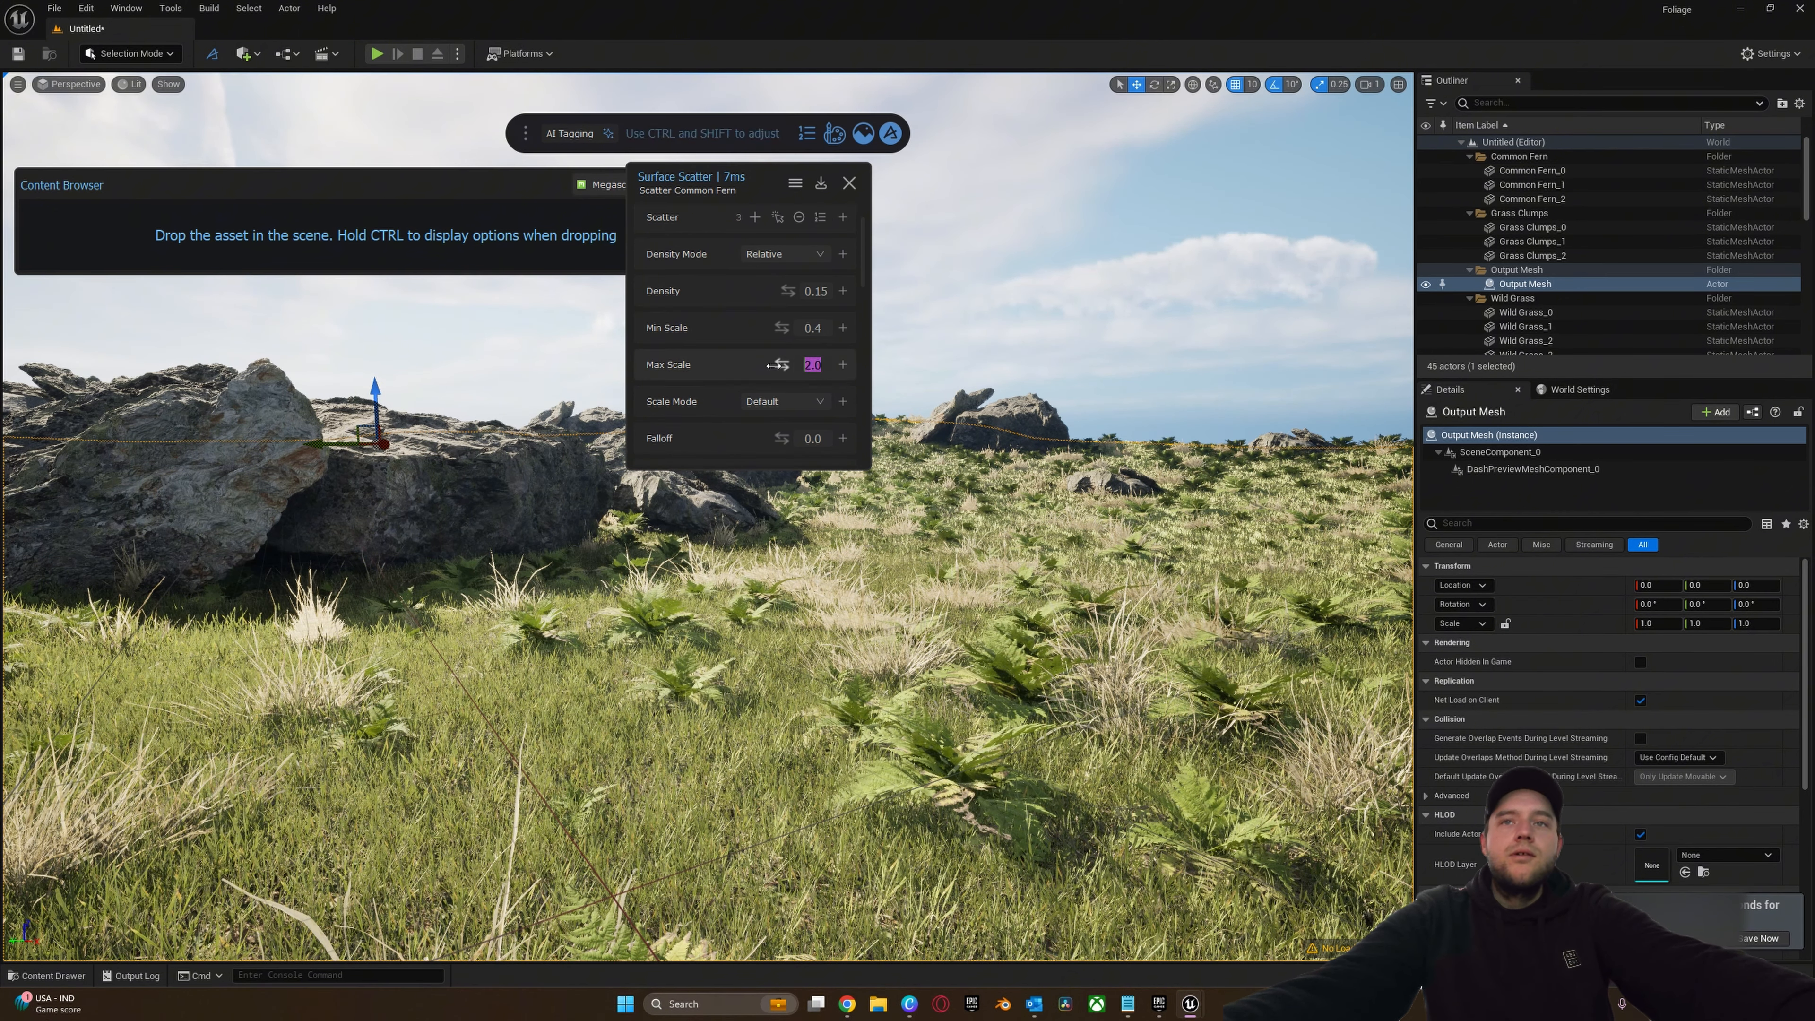
text(3.0)
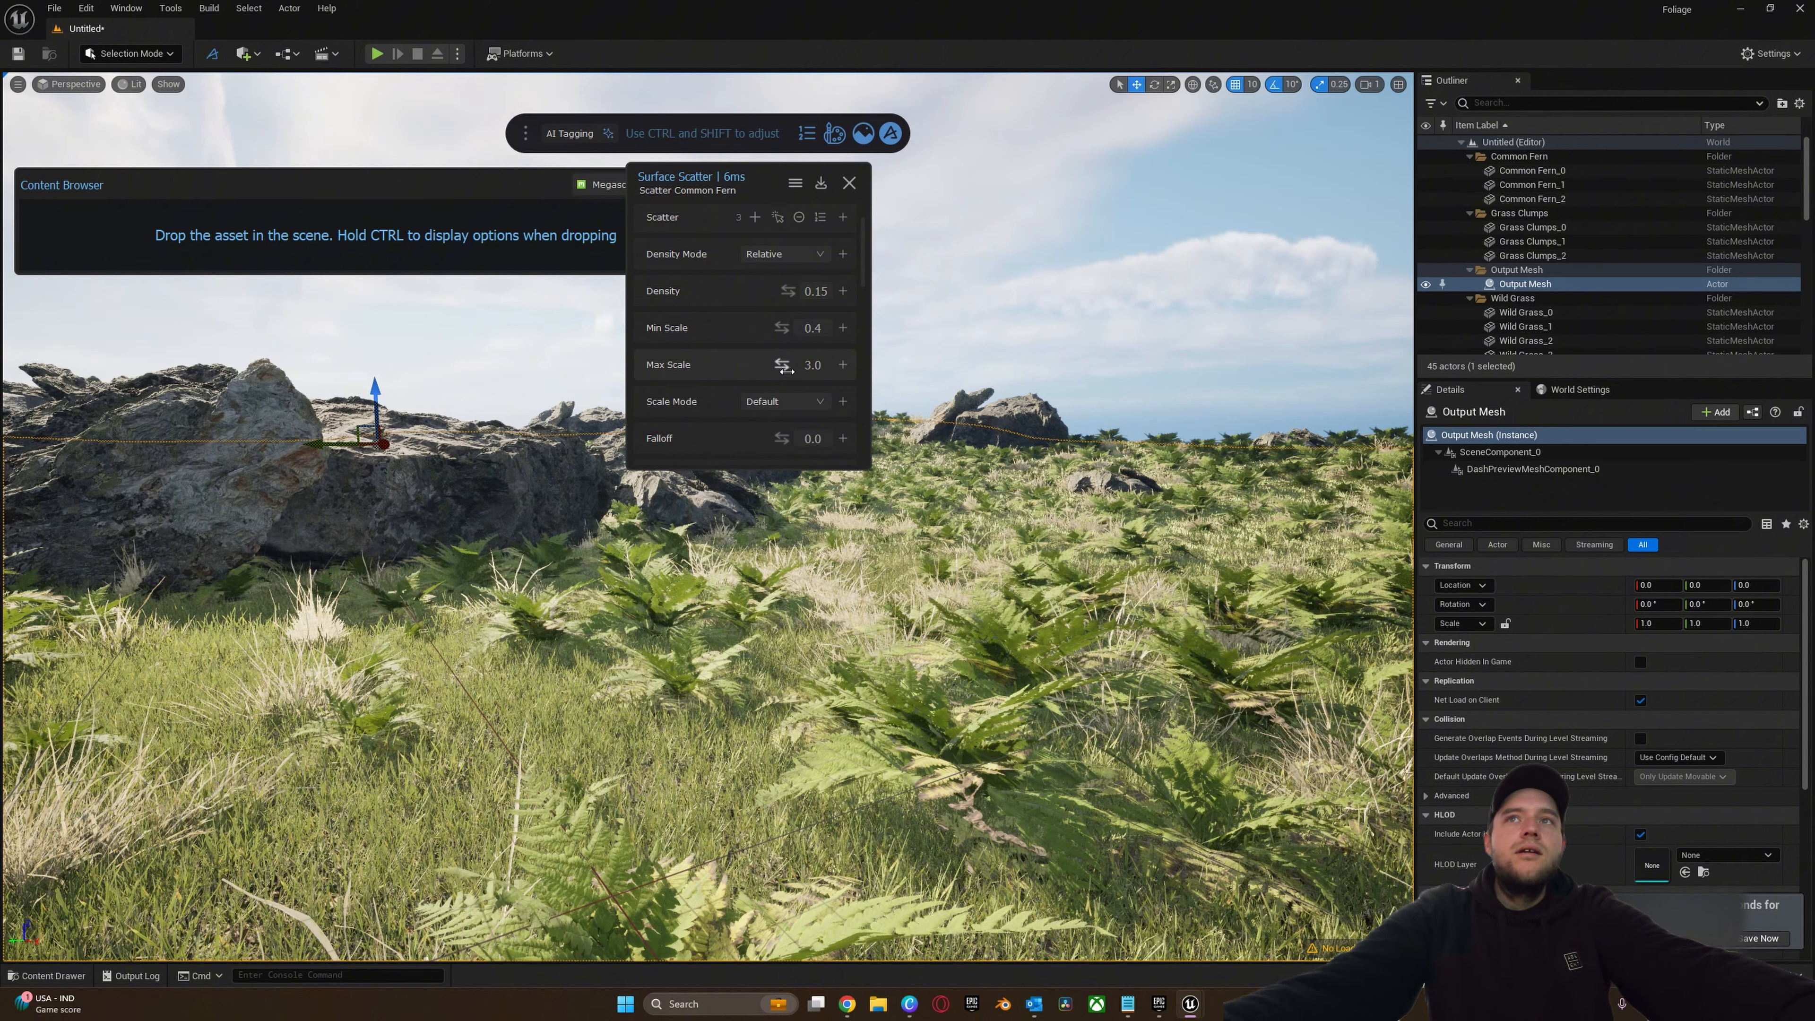
- Try a noise scale of 0.15 on the fern scatter, then reset it to 0.0
scroll(773, 389, down, 2)
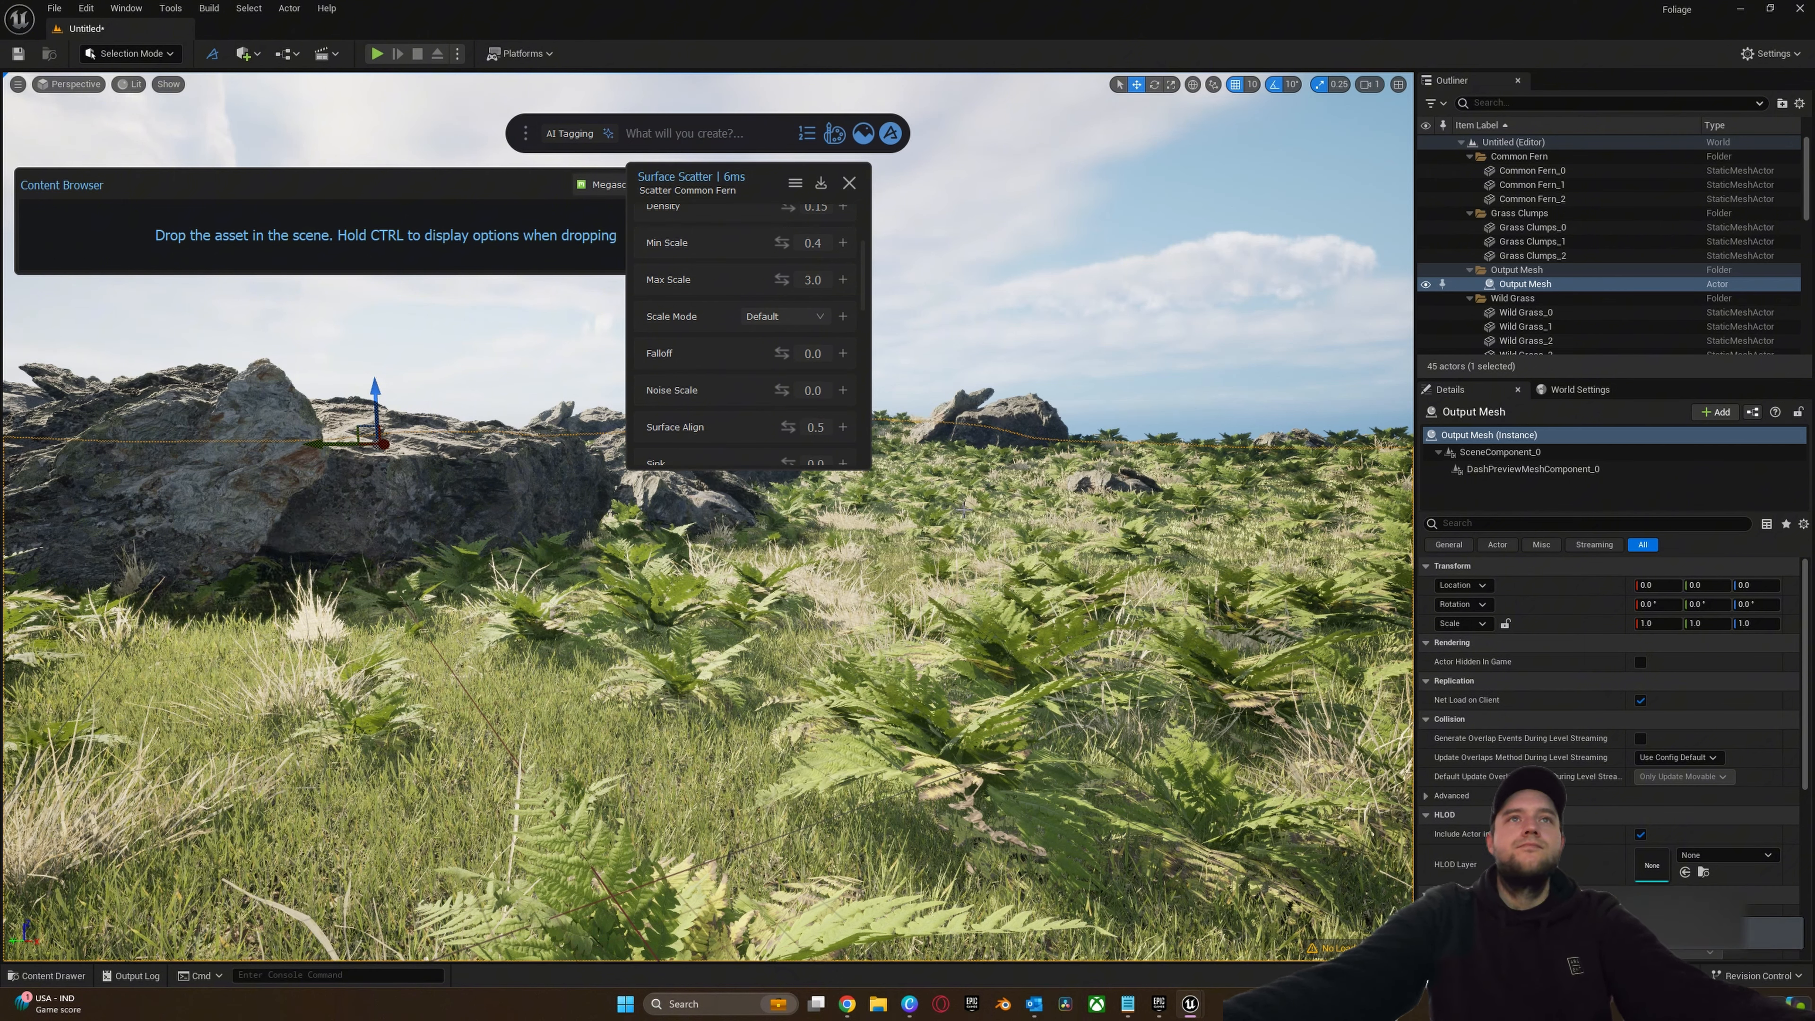
drag(784, 389, 802, 389)
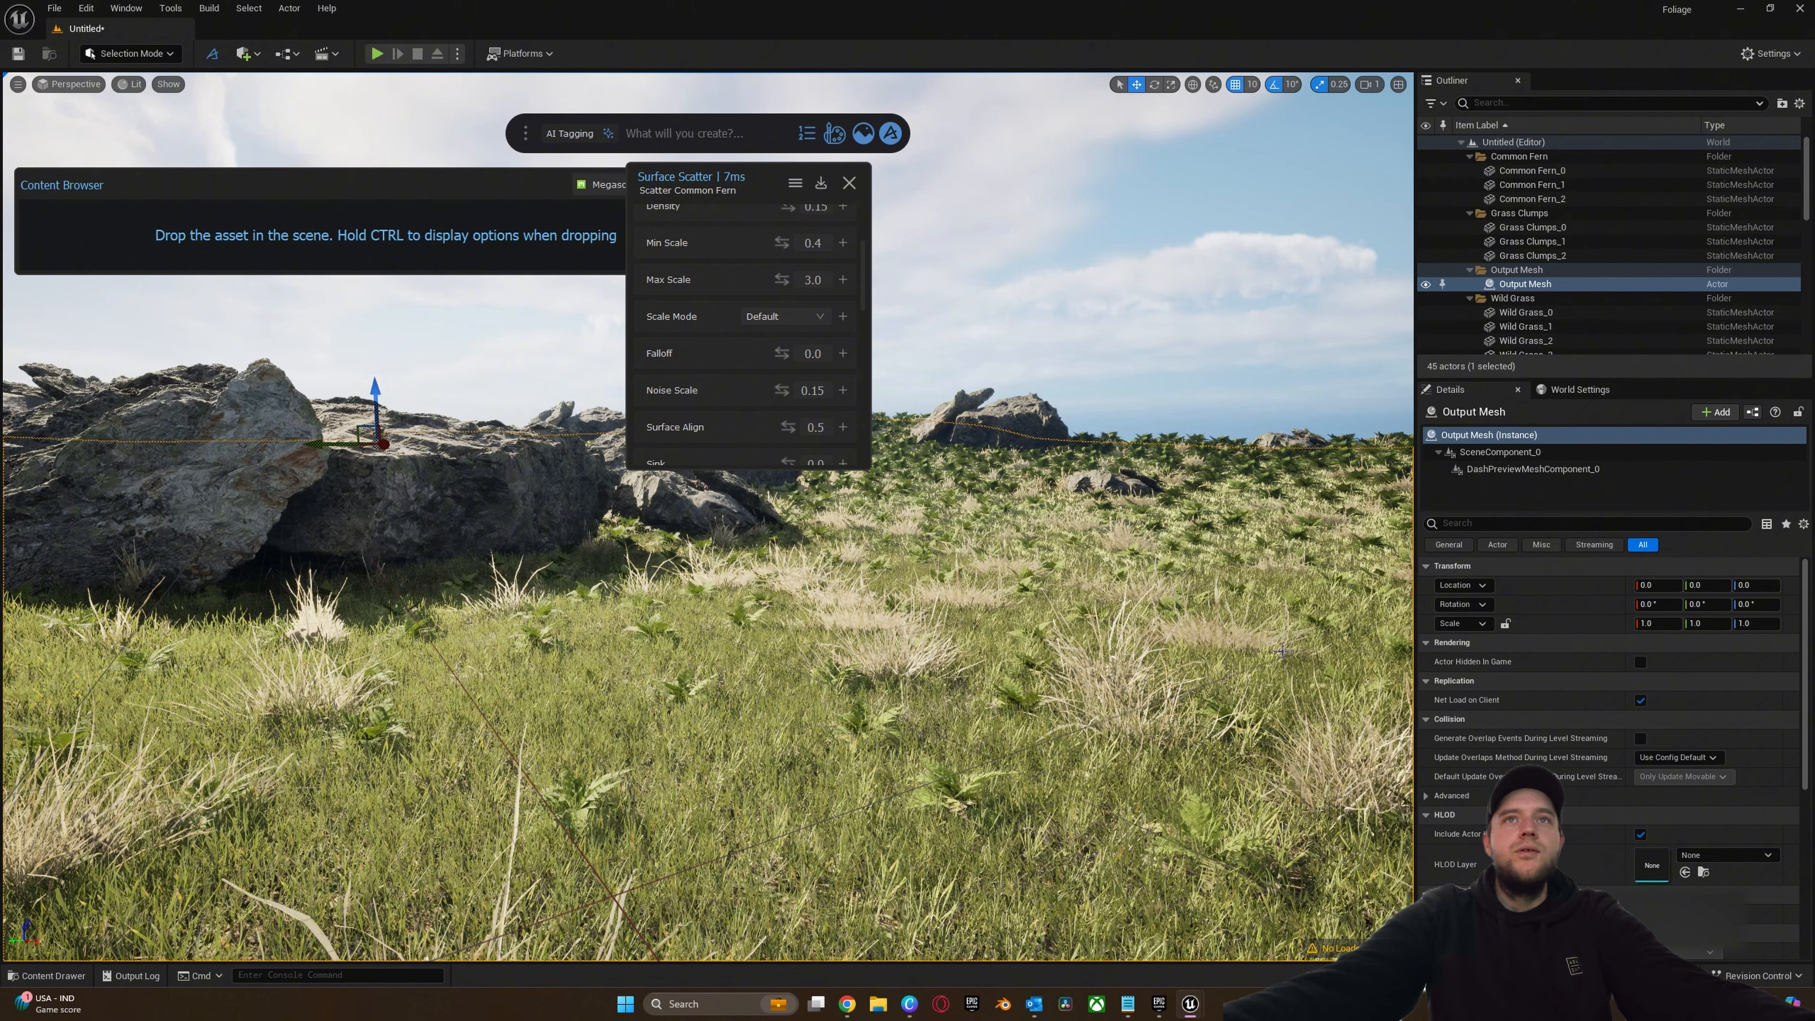
drag(825, 390, 809, 392)
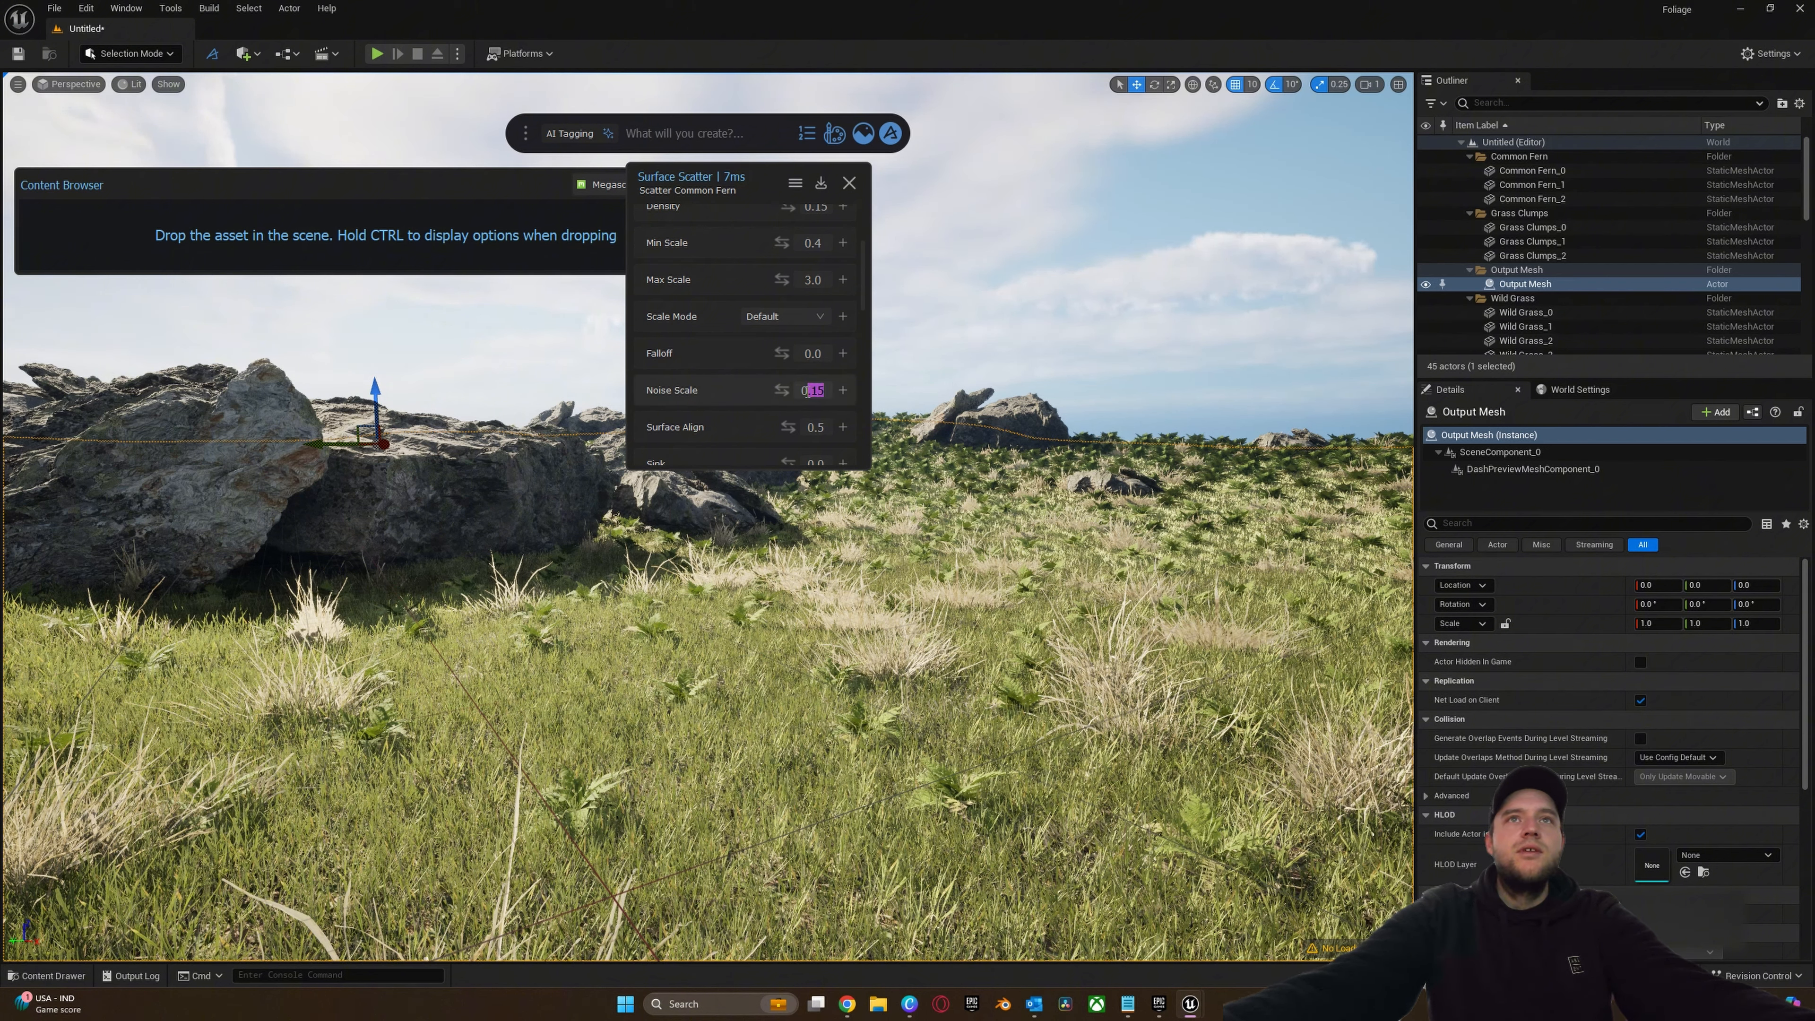
text(.0)
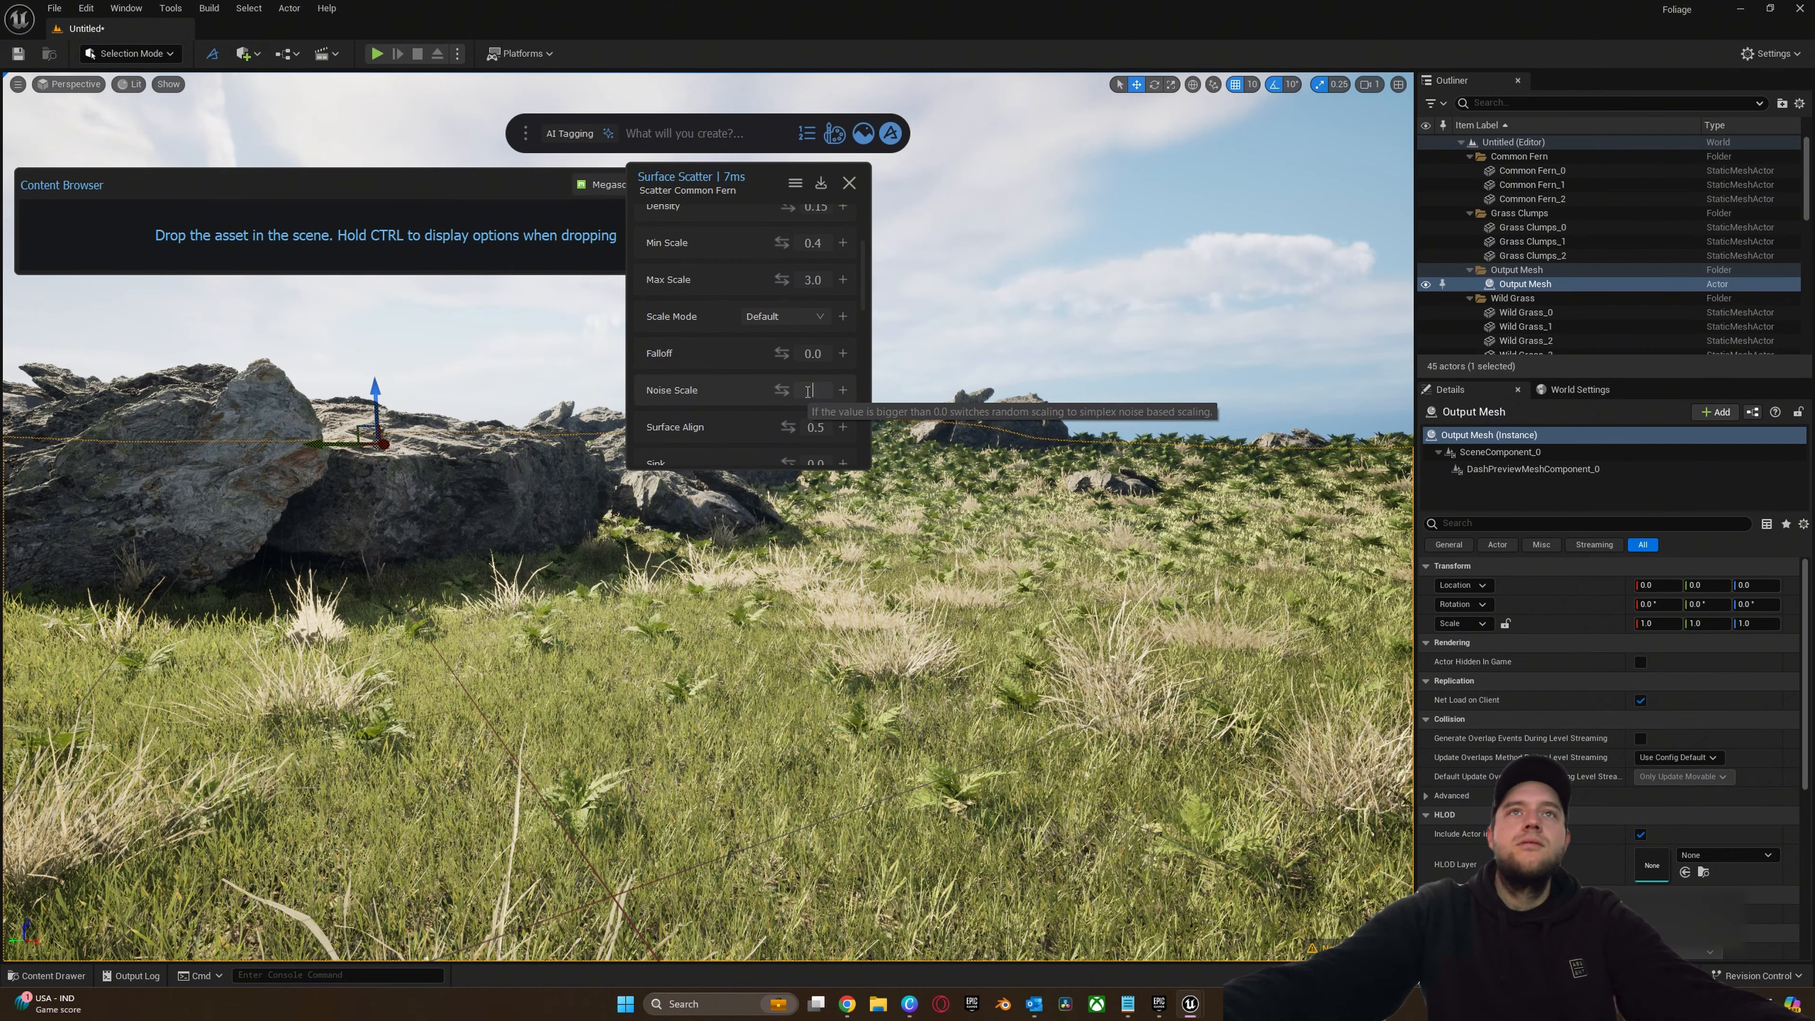
key(Return)
- Look through the fern scatter's remaining options, including sink, seed, masking, rotation and scale properties
scroll(722, 373, down, 5)
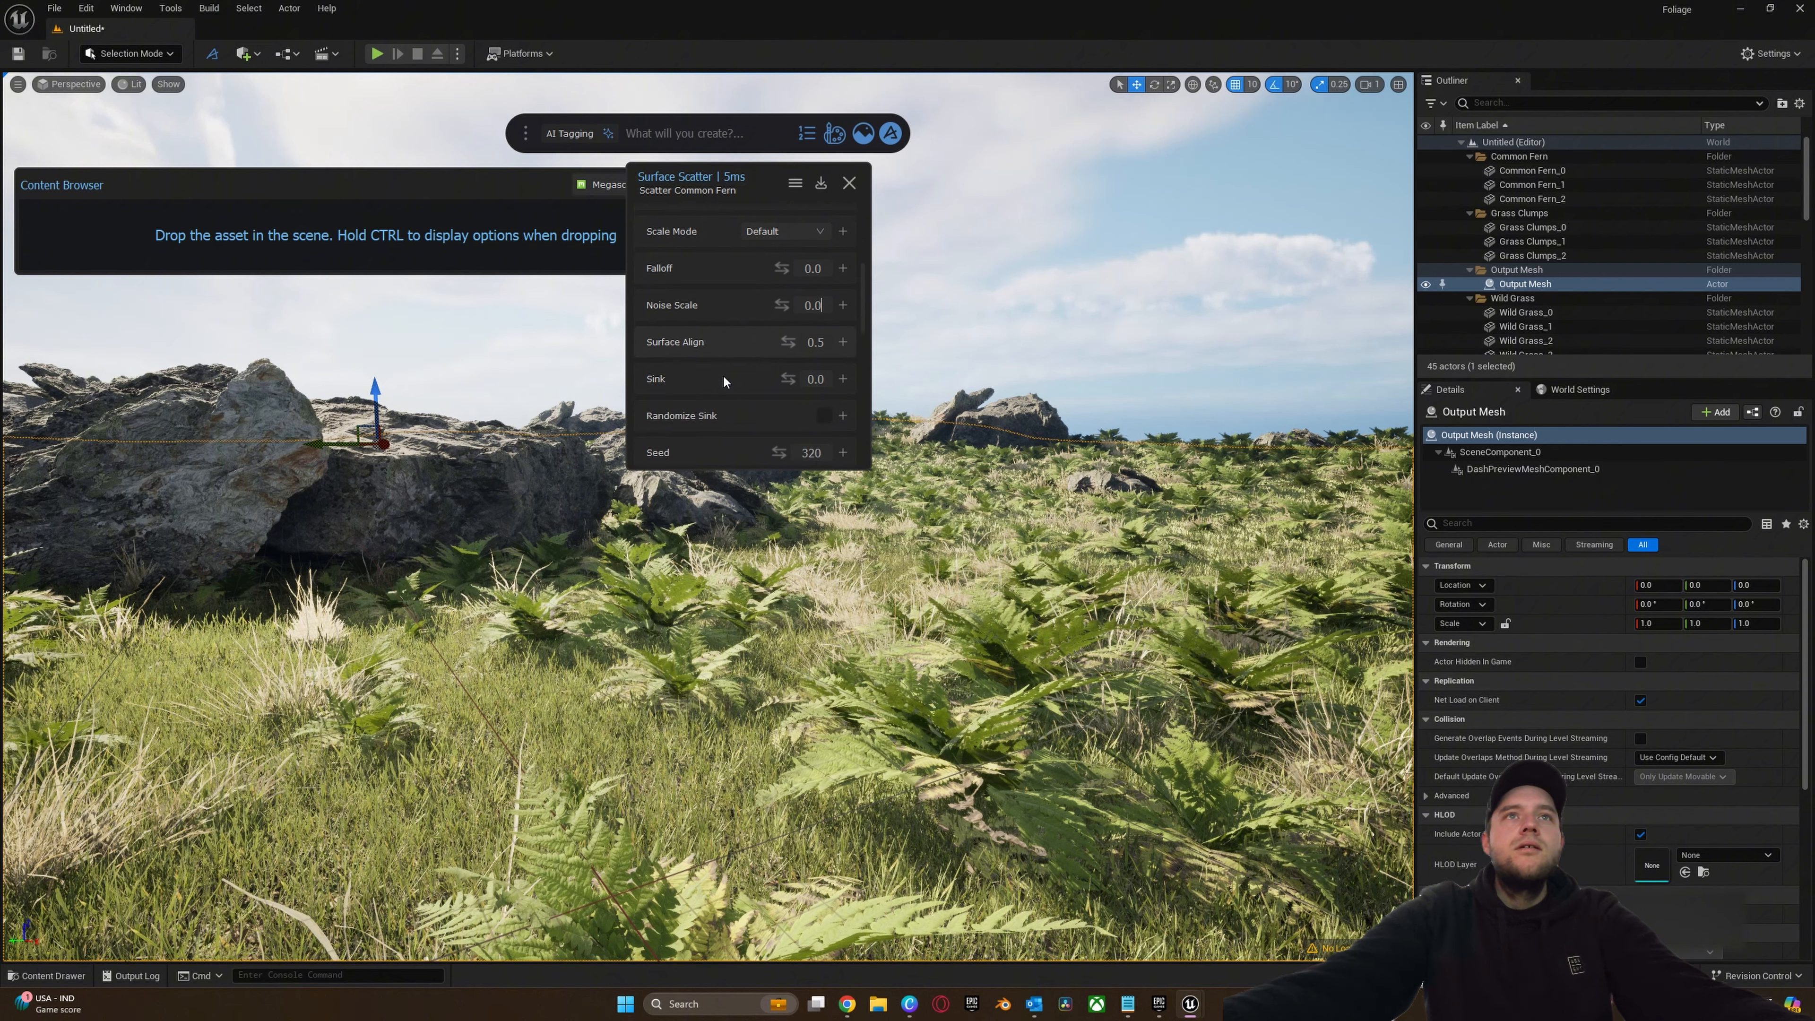
scroll(724, 379, down, 6)
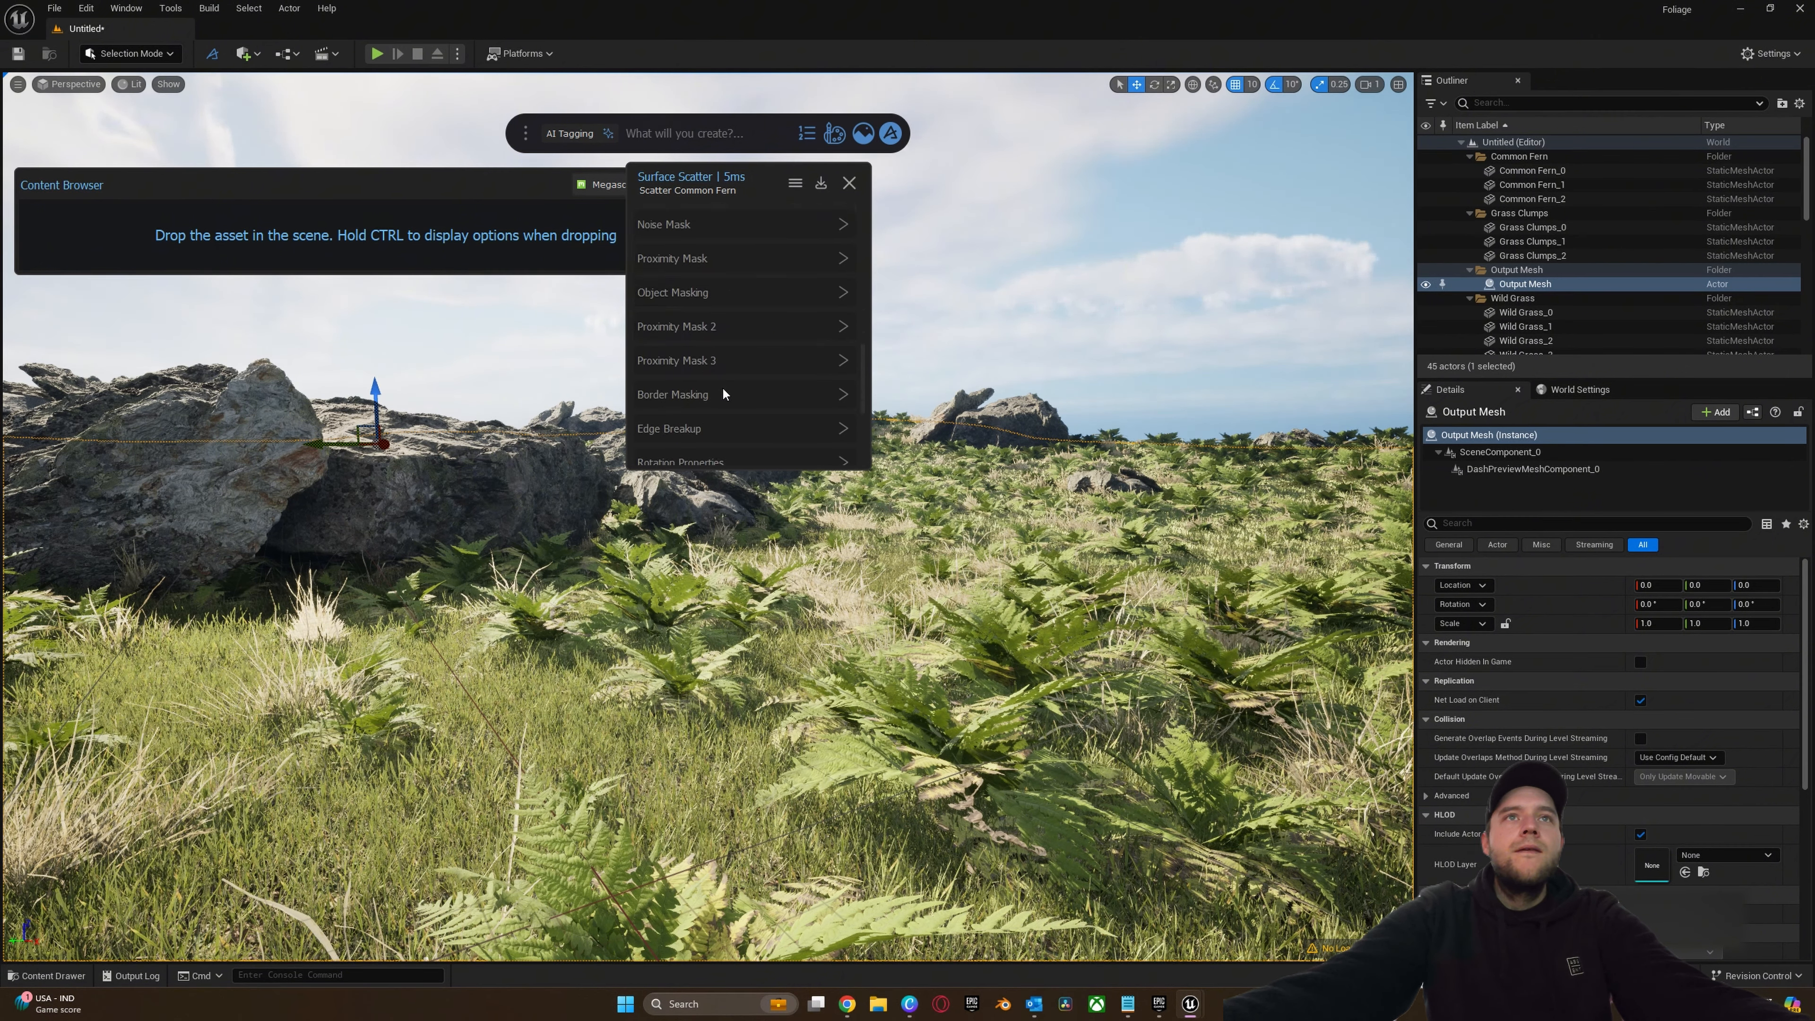
scroll(722, 386, down, 1)
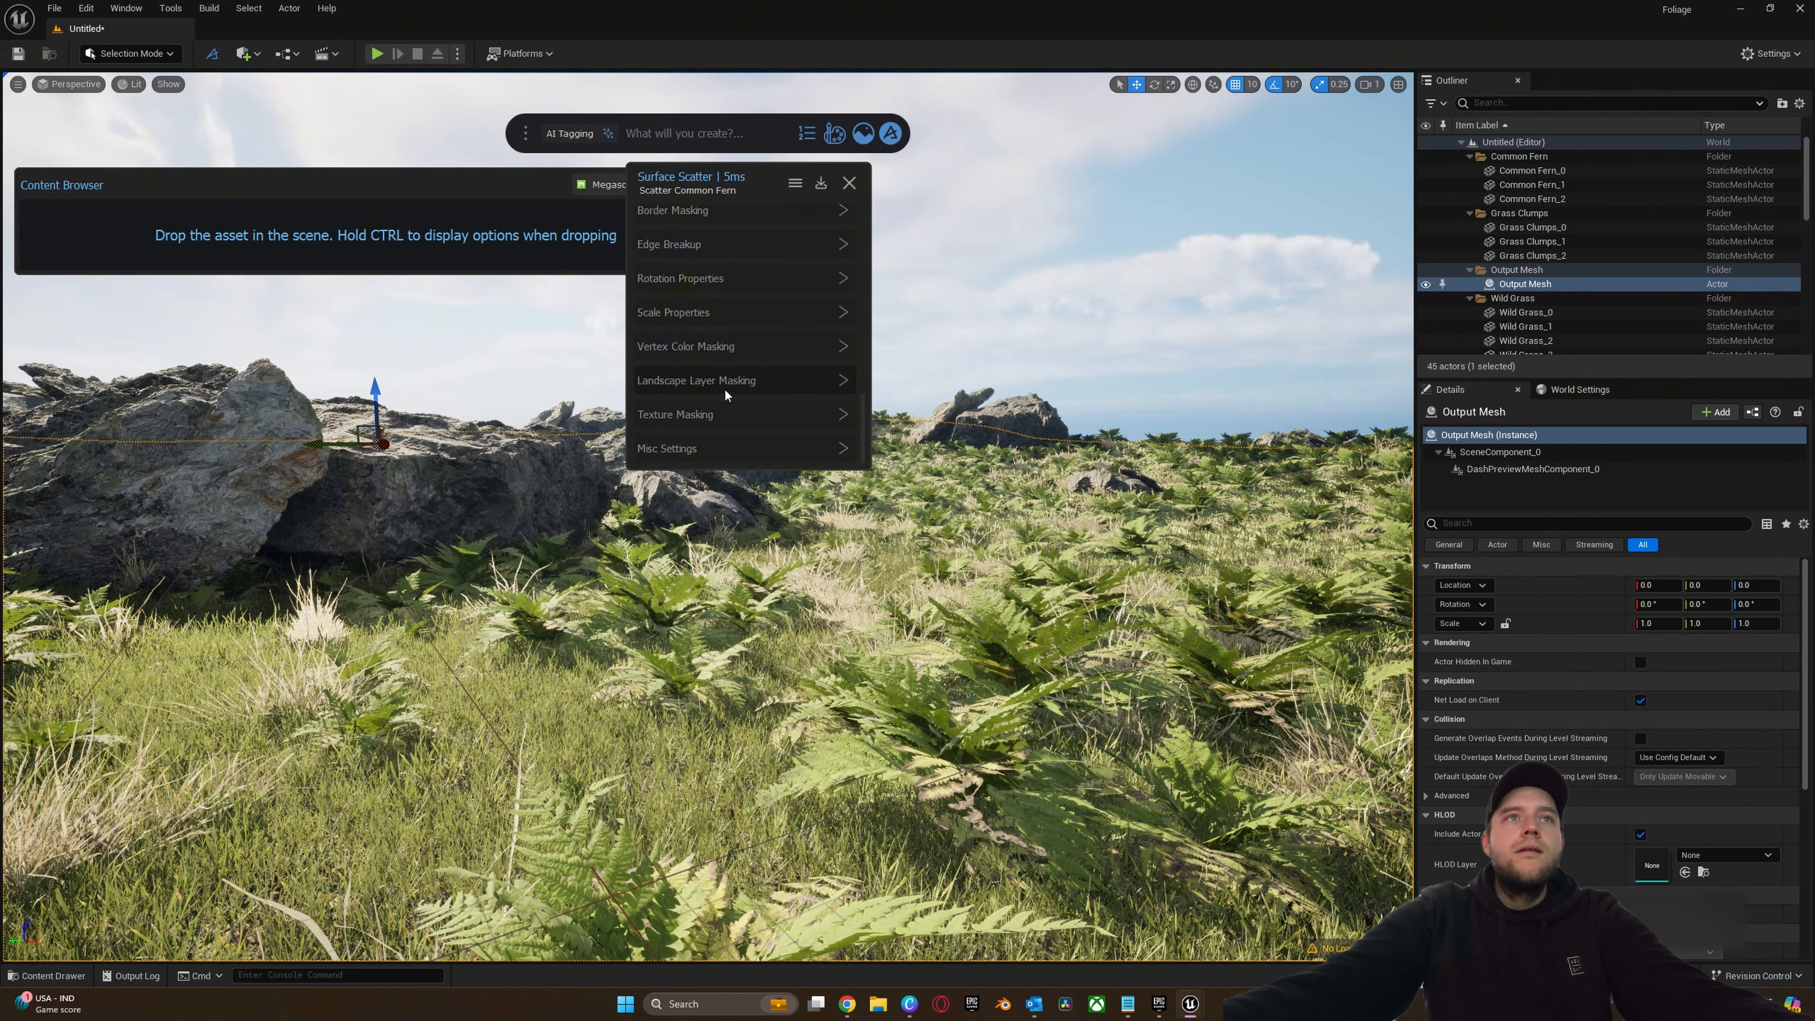
scroll(725, 391, up, 7)
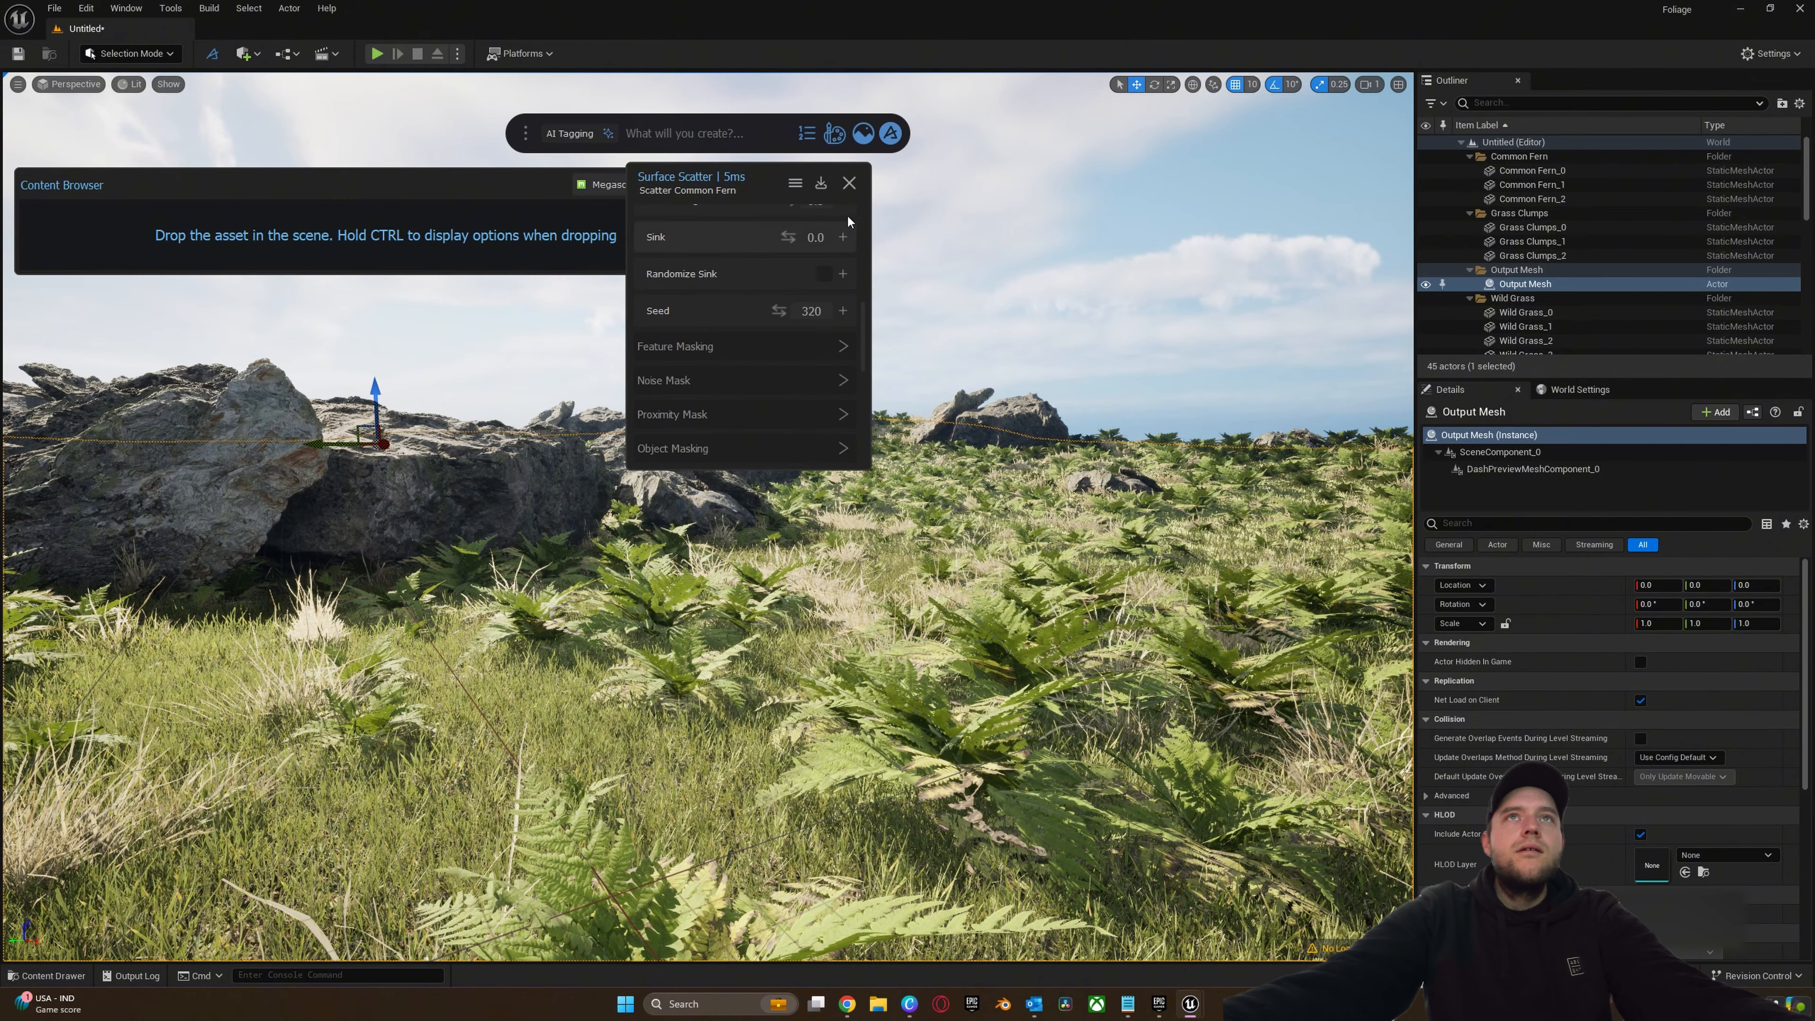
scroll(790, 369, up, 1)
scroll(789, 369, down, 2)
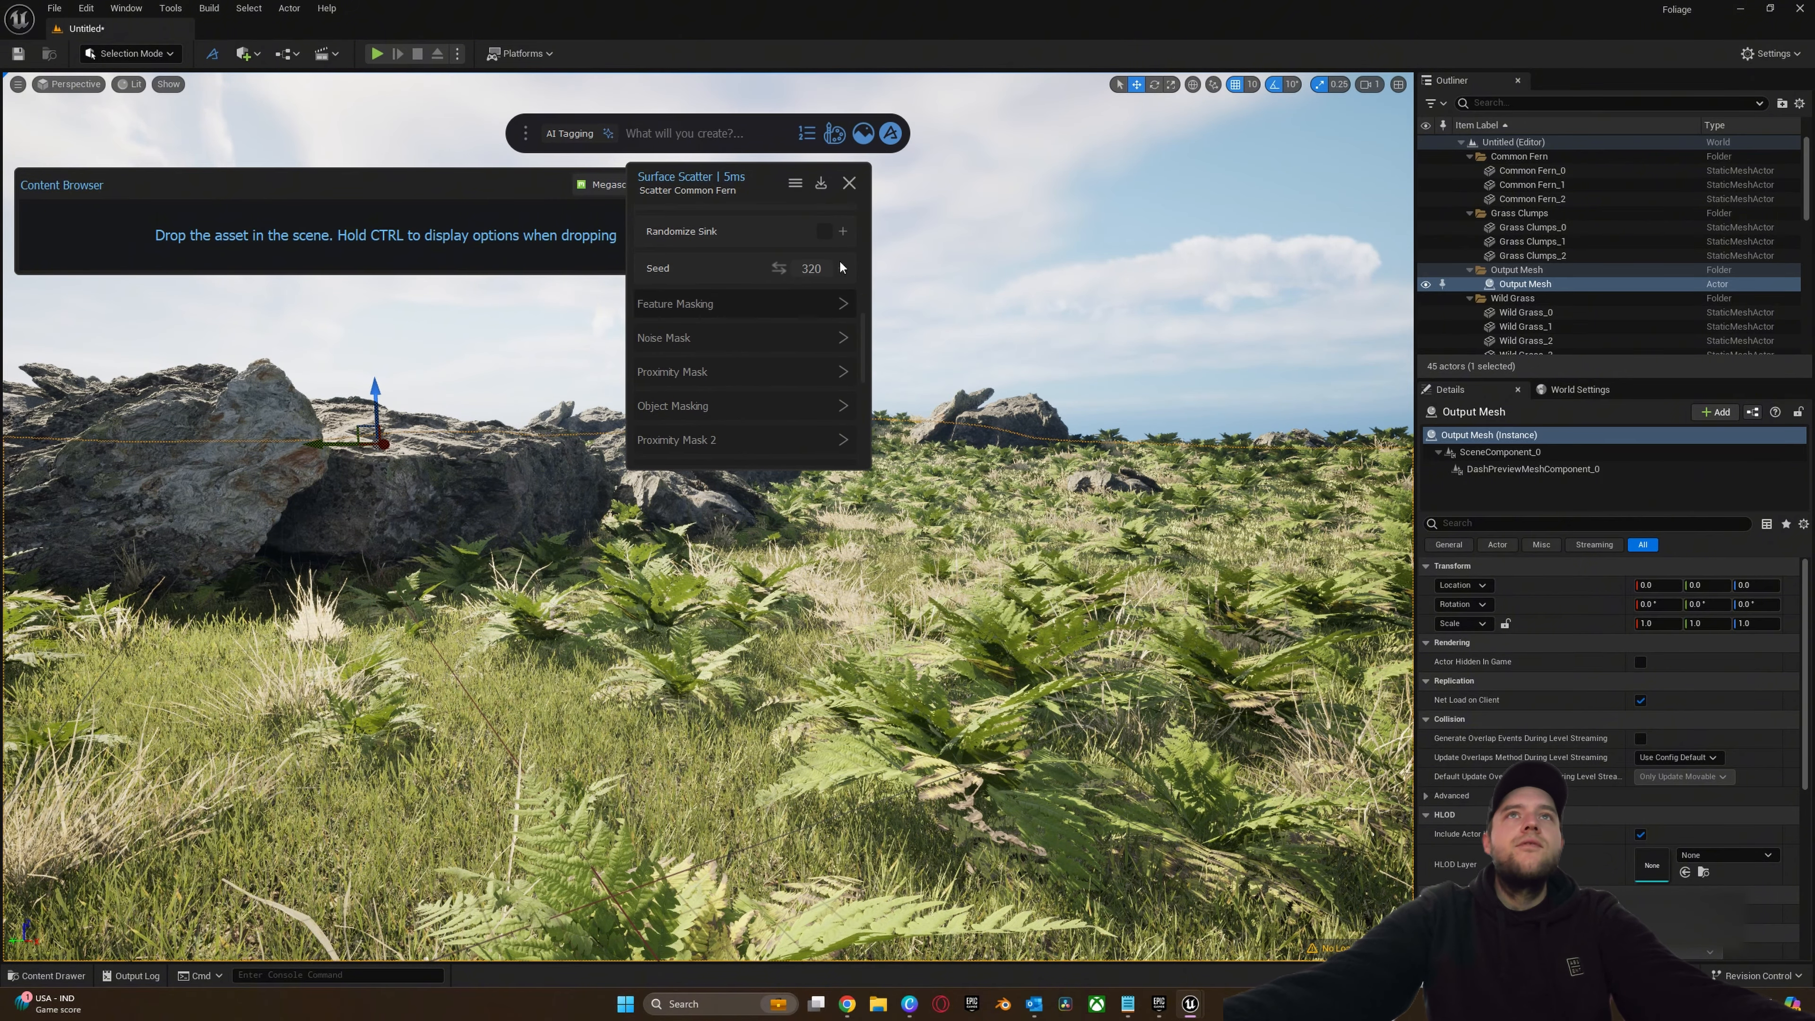
- Close the fern scatter settings and fly through the scene to examine the foliage around the boulders
click(850, 183)
right_drag(1060, 399, 822, 472)
key(w)
key(e)
key(s)
key(a)
key(d)
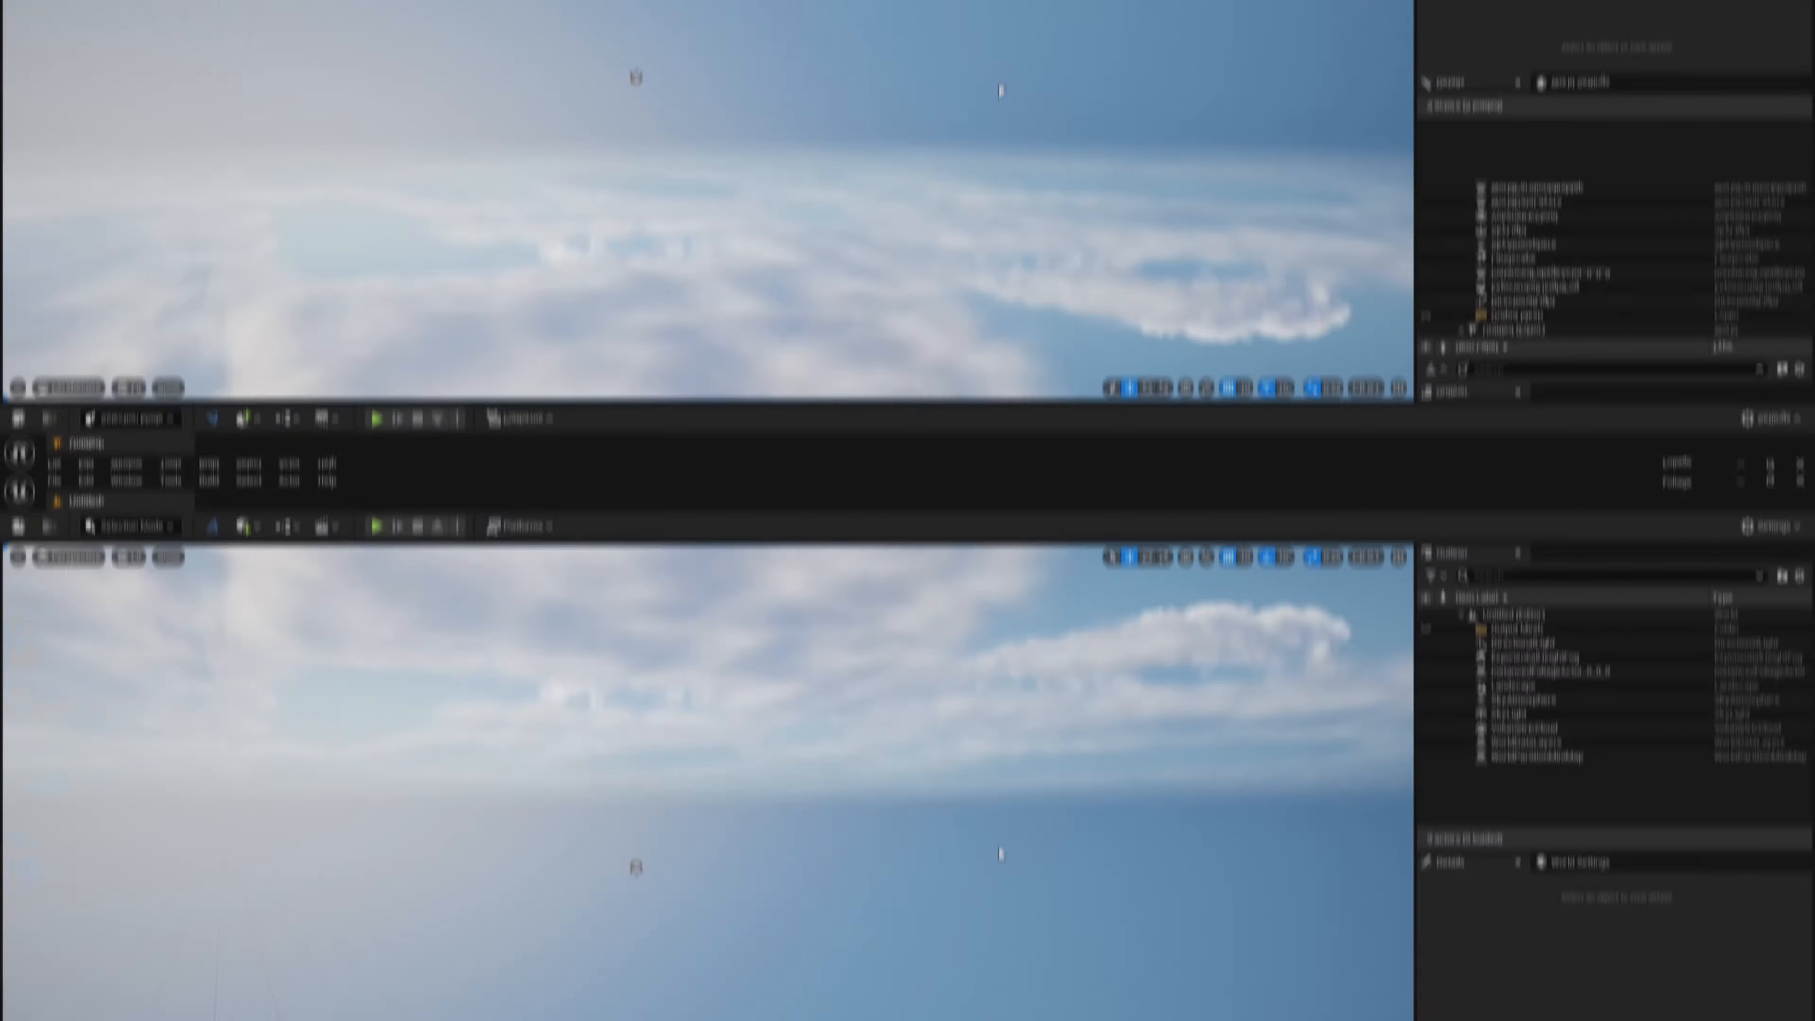
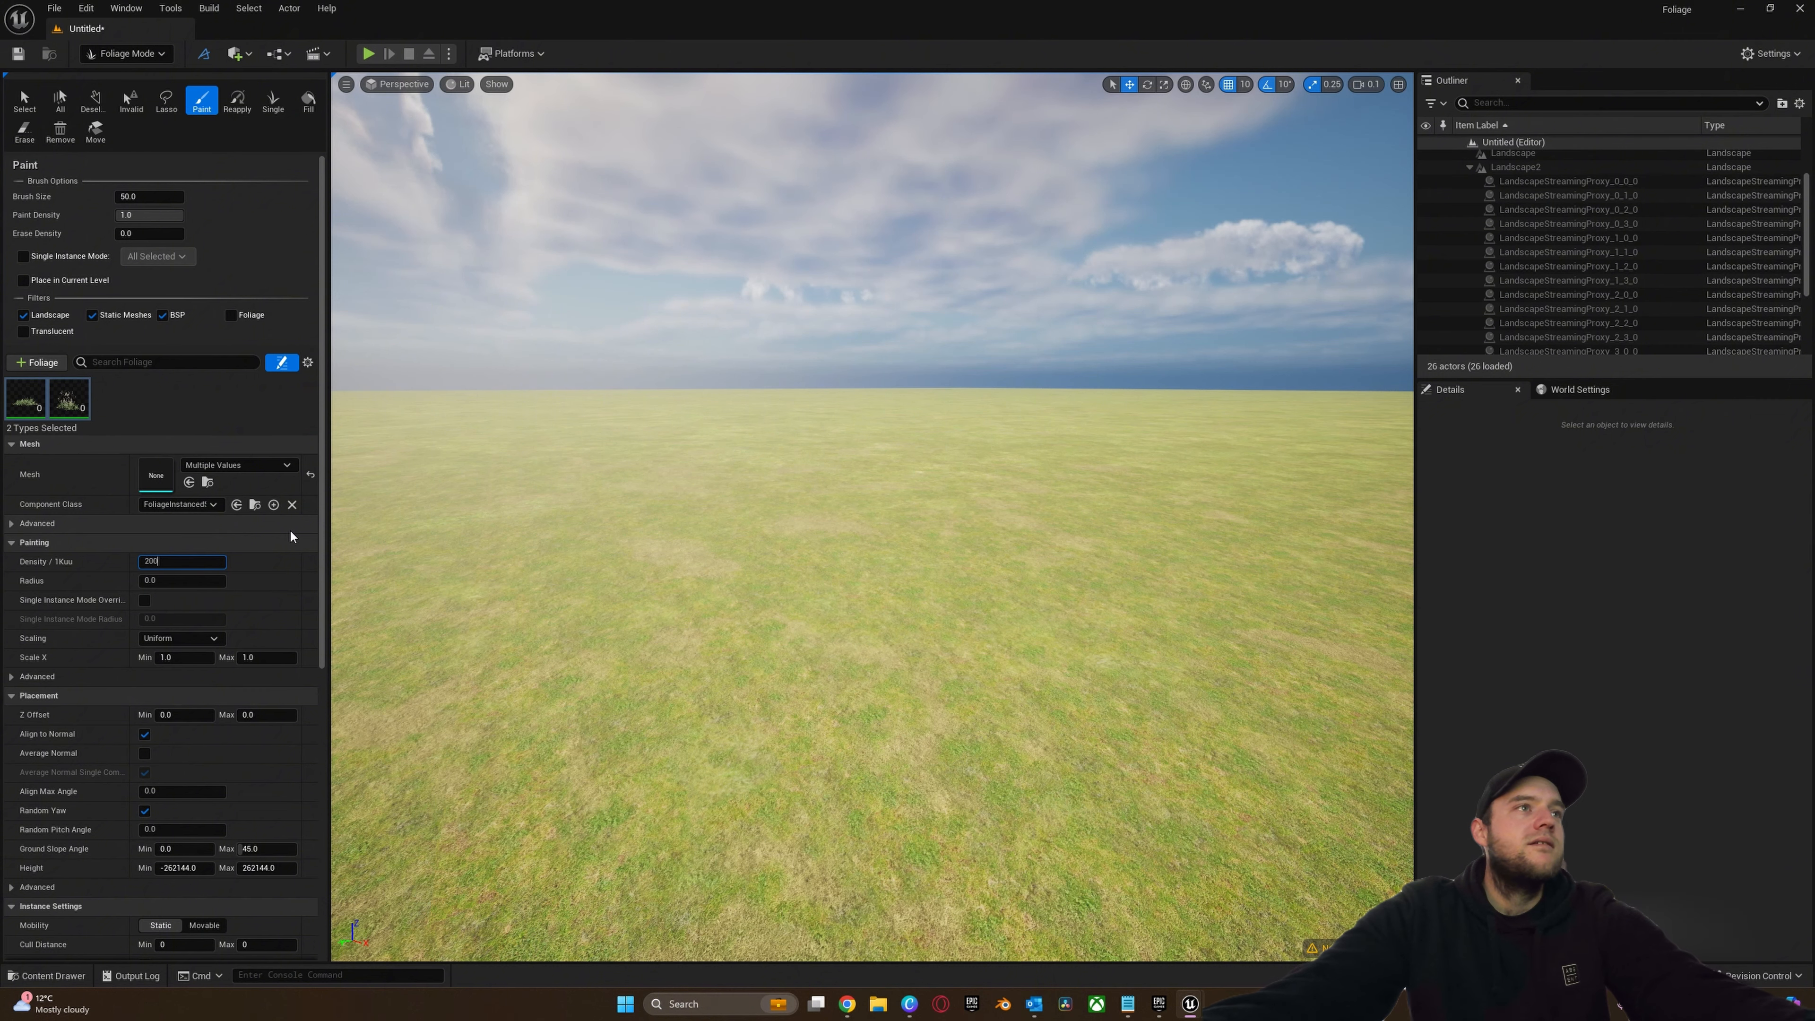
- Set the painting density of both selected grass types to 200 and paint a curved test strip on the landscape
key(Return)
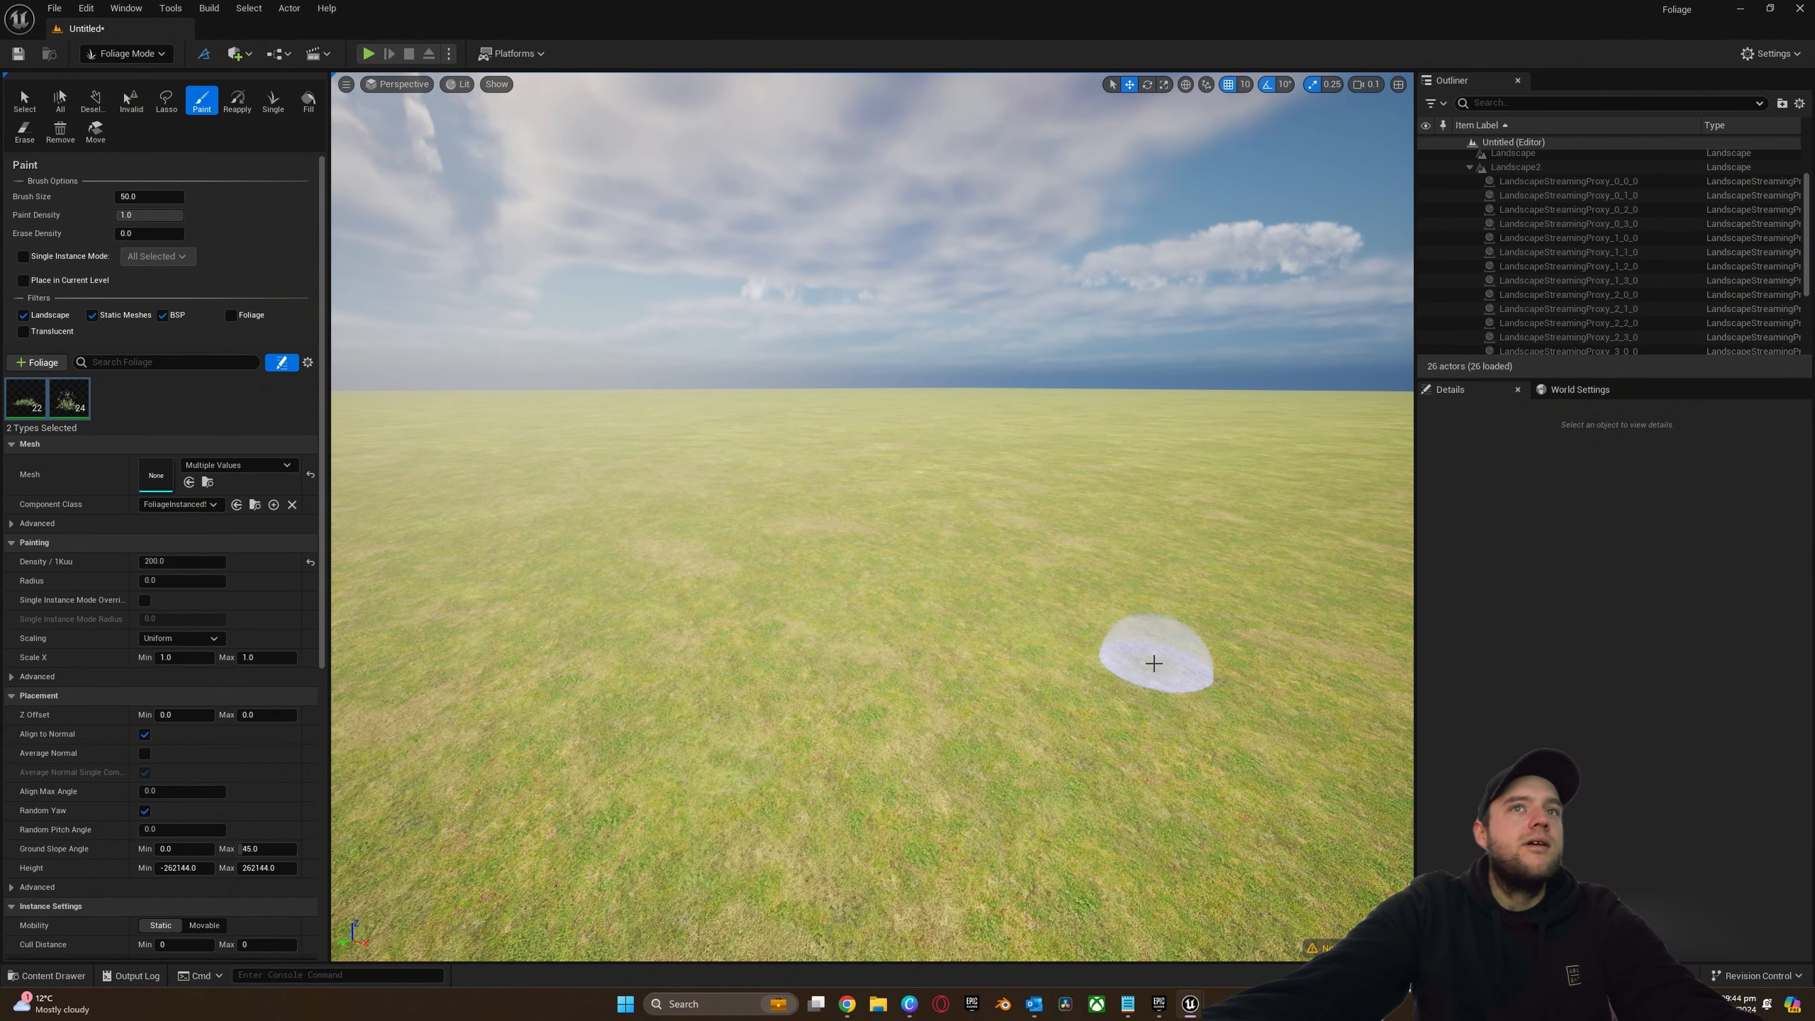
mouse_move(1153, 663)
right_down()
mouse_move(1226, 701)
mouse_move(1179, 748)
mouse_move(1159, 683)
right_up()
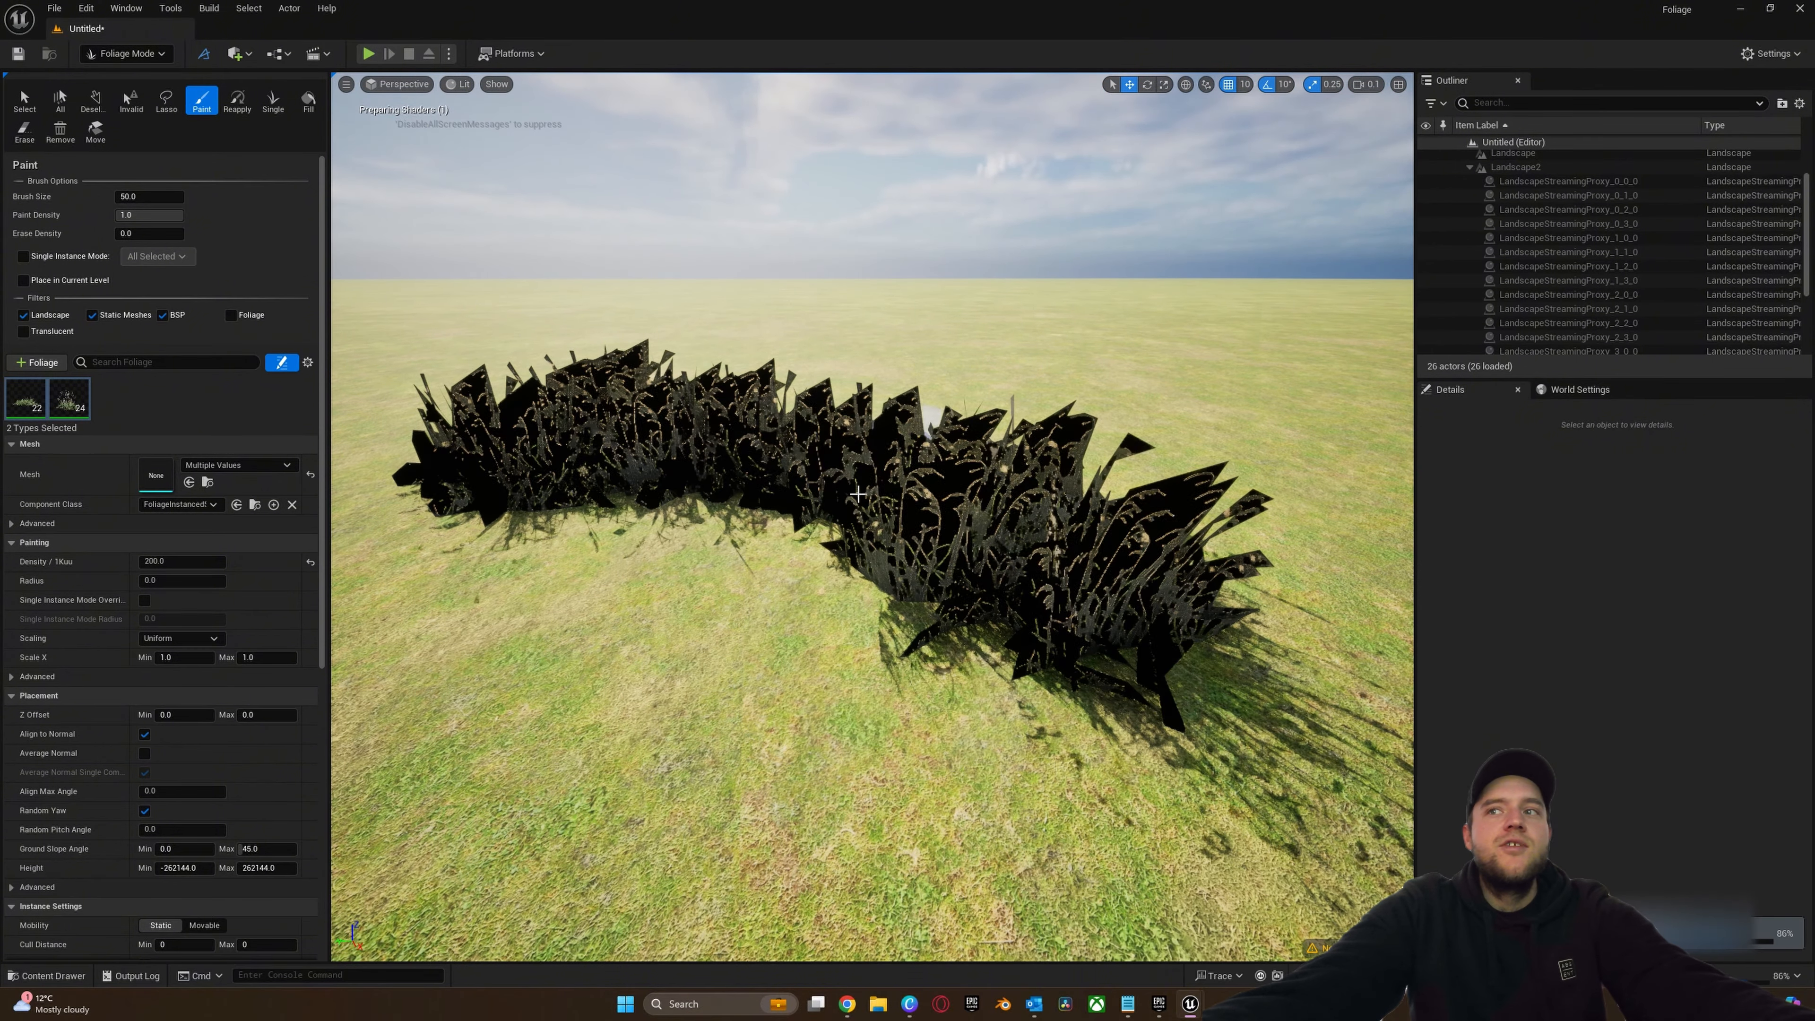
right_drag(1330, 765, 1358, 726)
key(w)
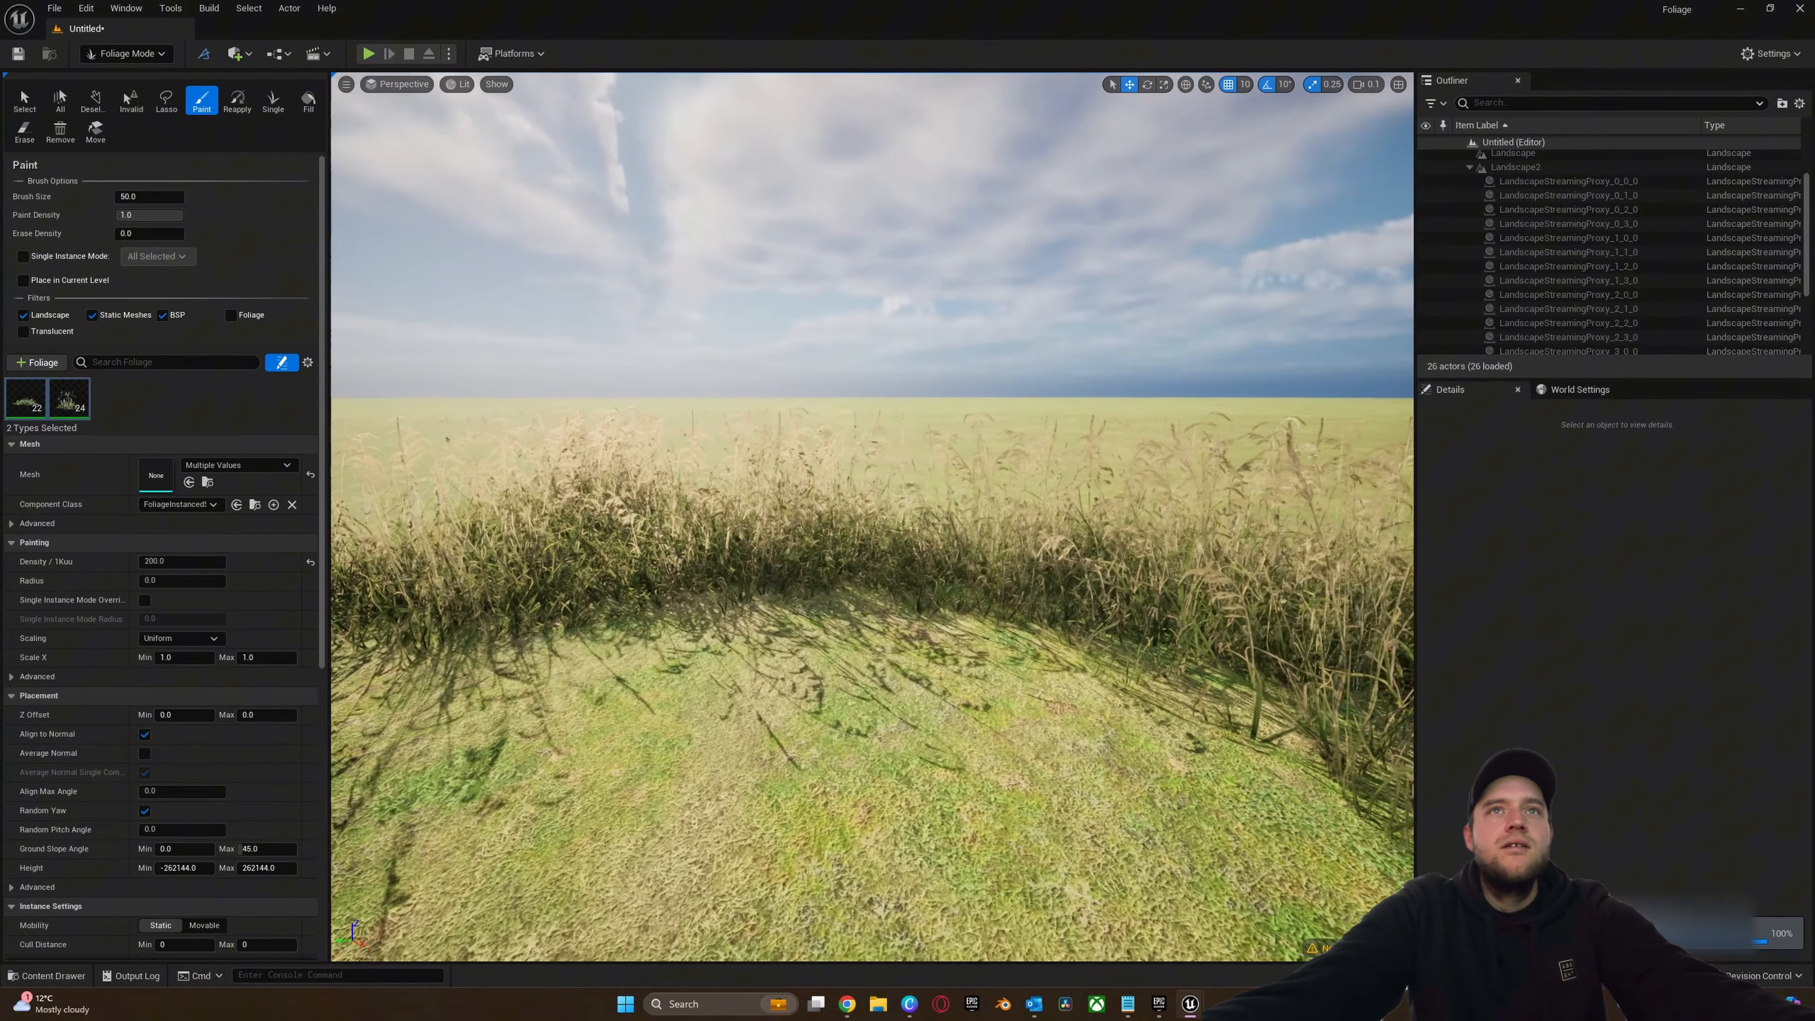
key(s)
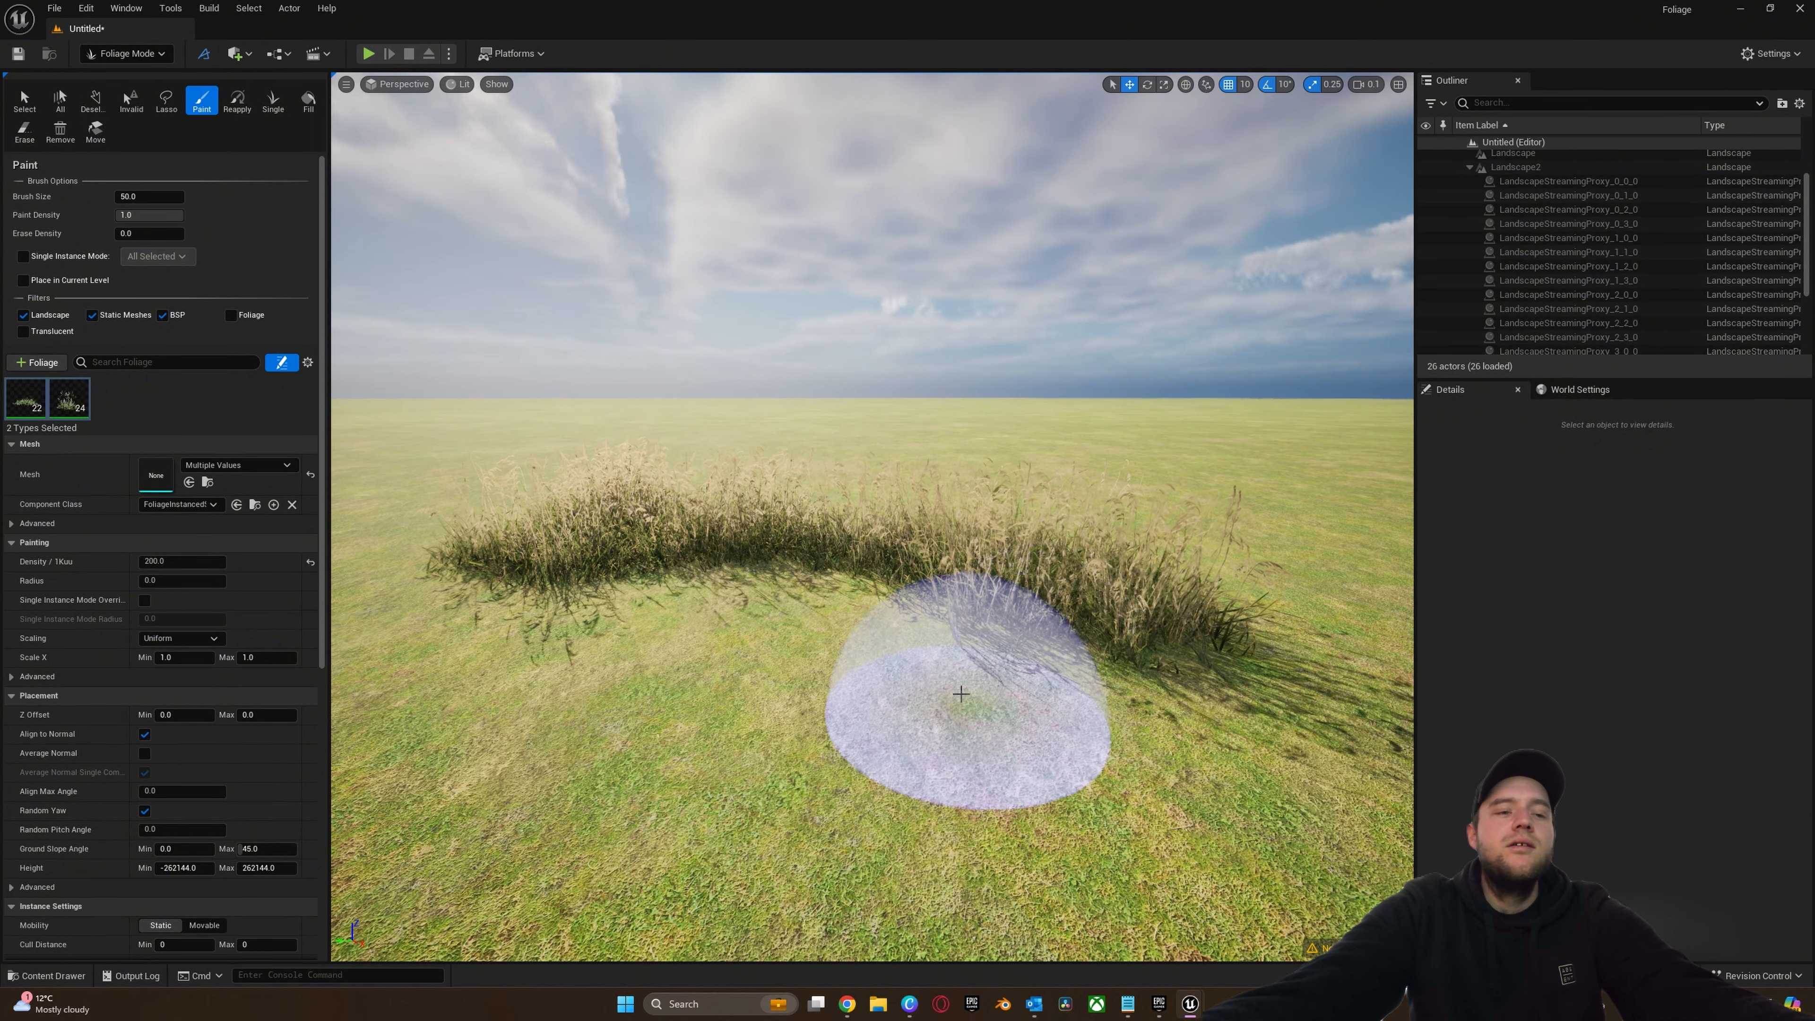
- Undo the grass strip, set the Scale X minimum and maximum to 0.6, and paint new grass patches
key(ctrl+z)
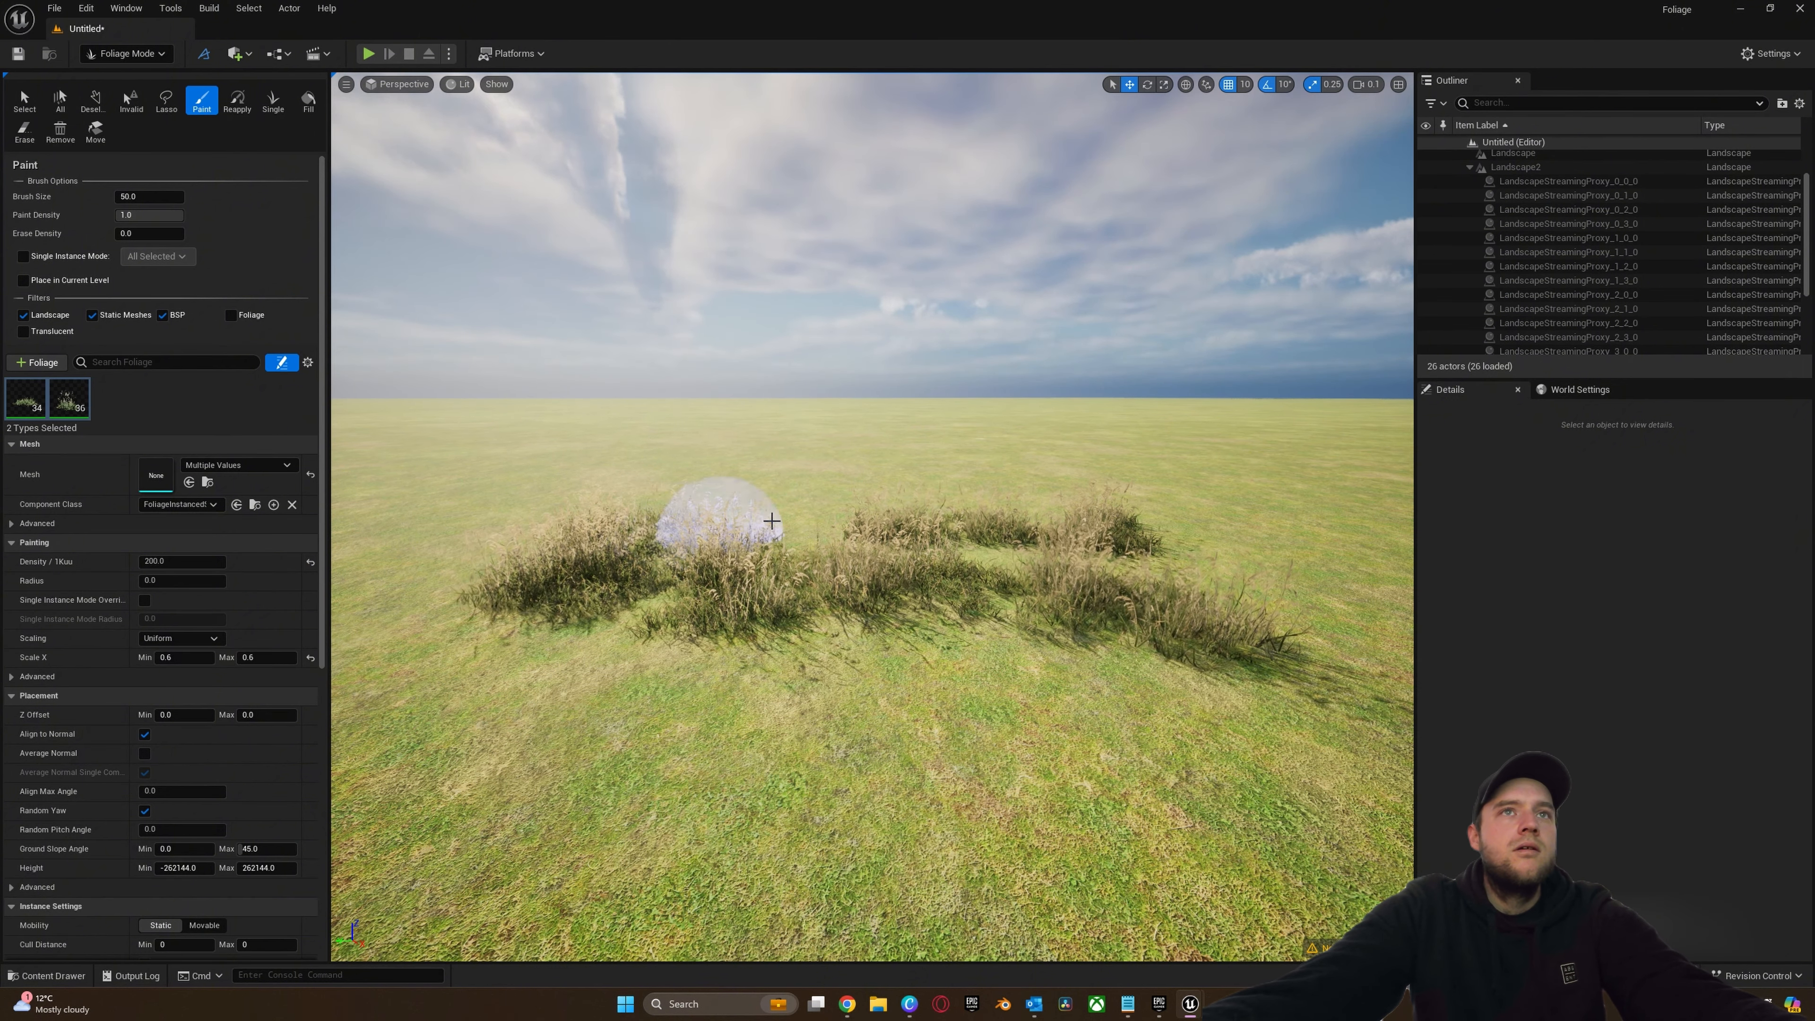
mouse_move(922, 724)
mouse_down()
mouse_move(437, 628)
mouse_move(936, 503)
mouse_up()
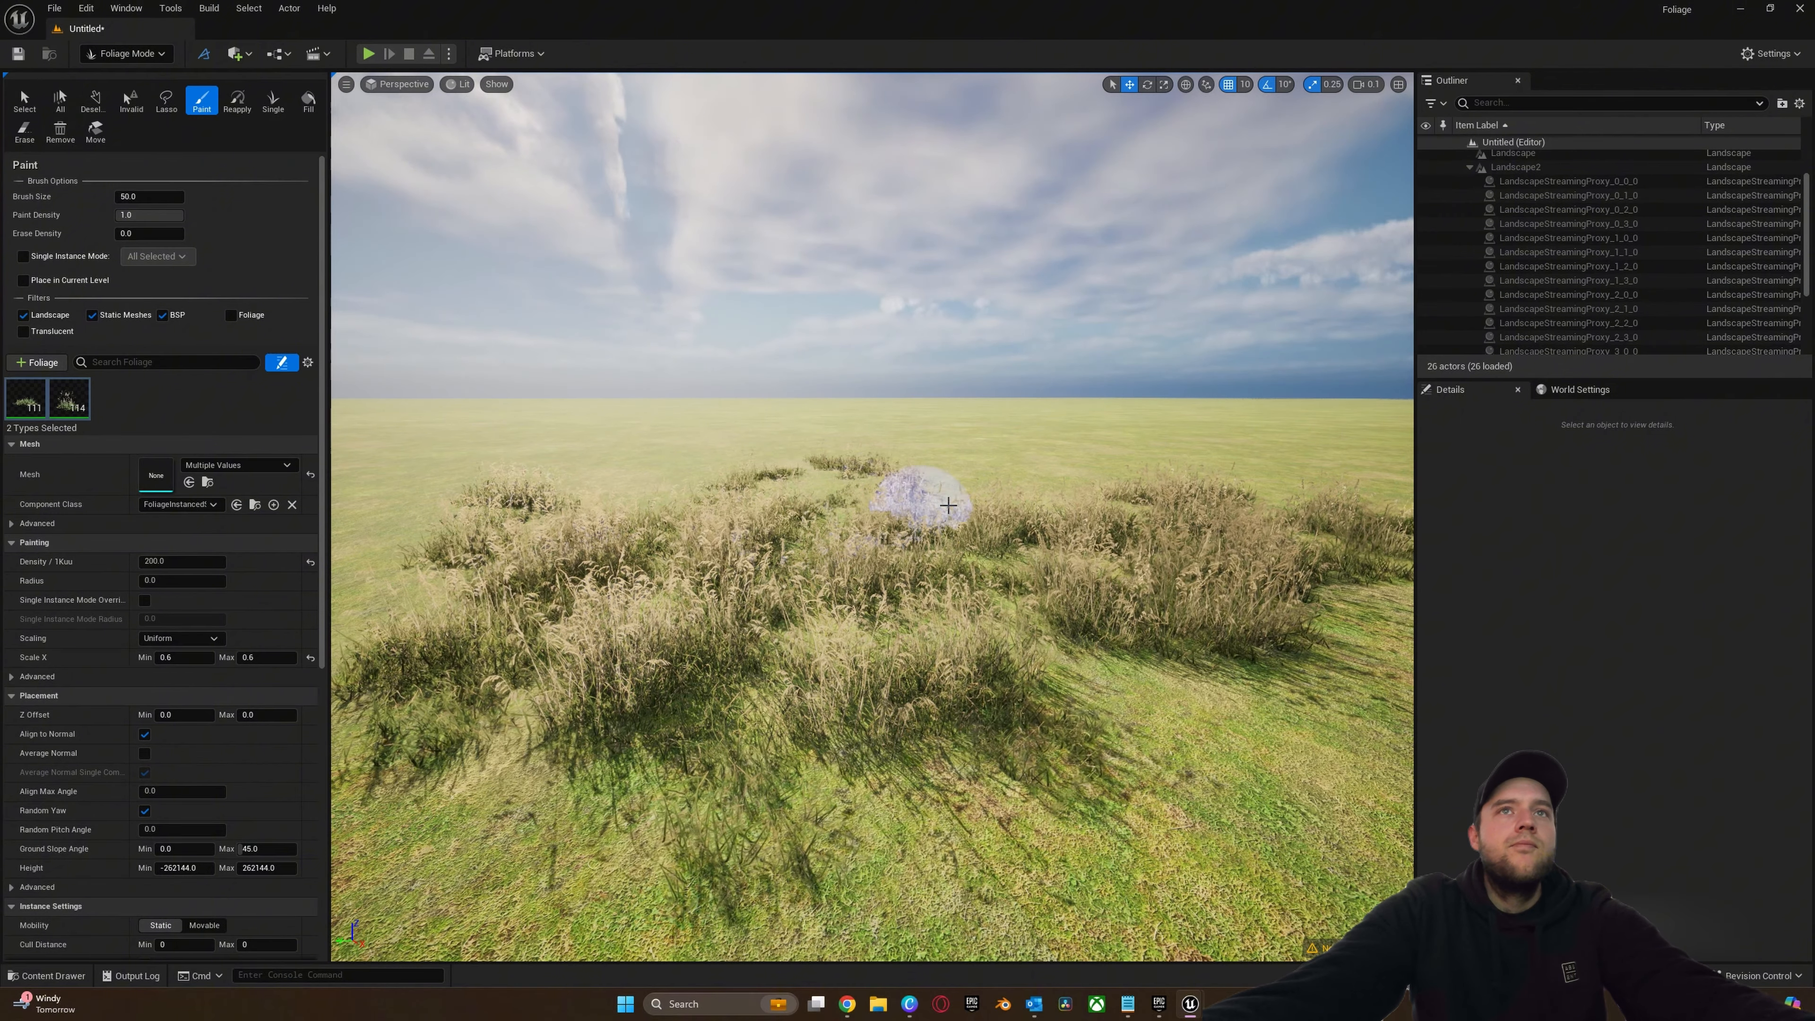
key(s)
mouse_move(936, 503)
right_down()
mouse_move(922, 643)
mouse_move(915, 586)
mouse_move(993, 640)
right_up()
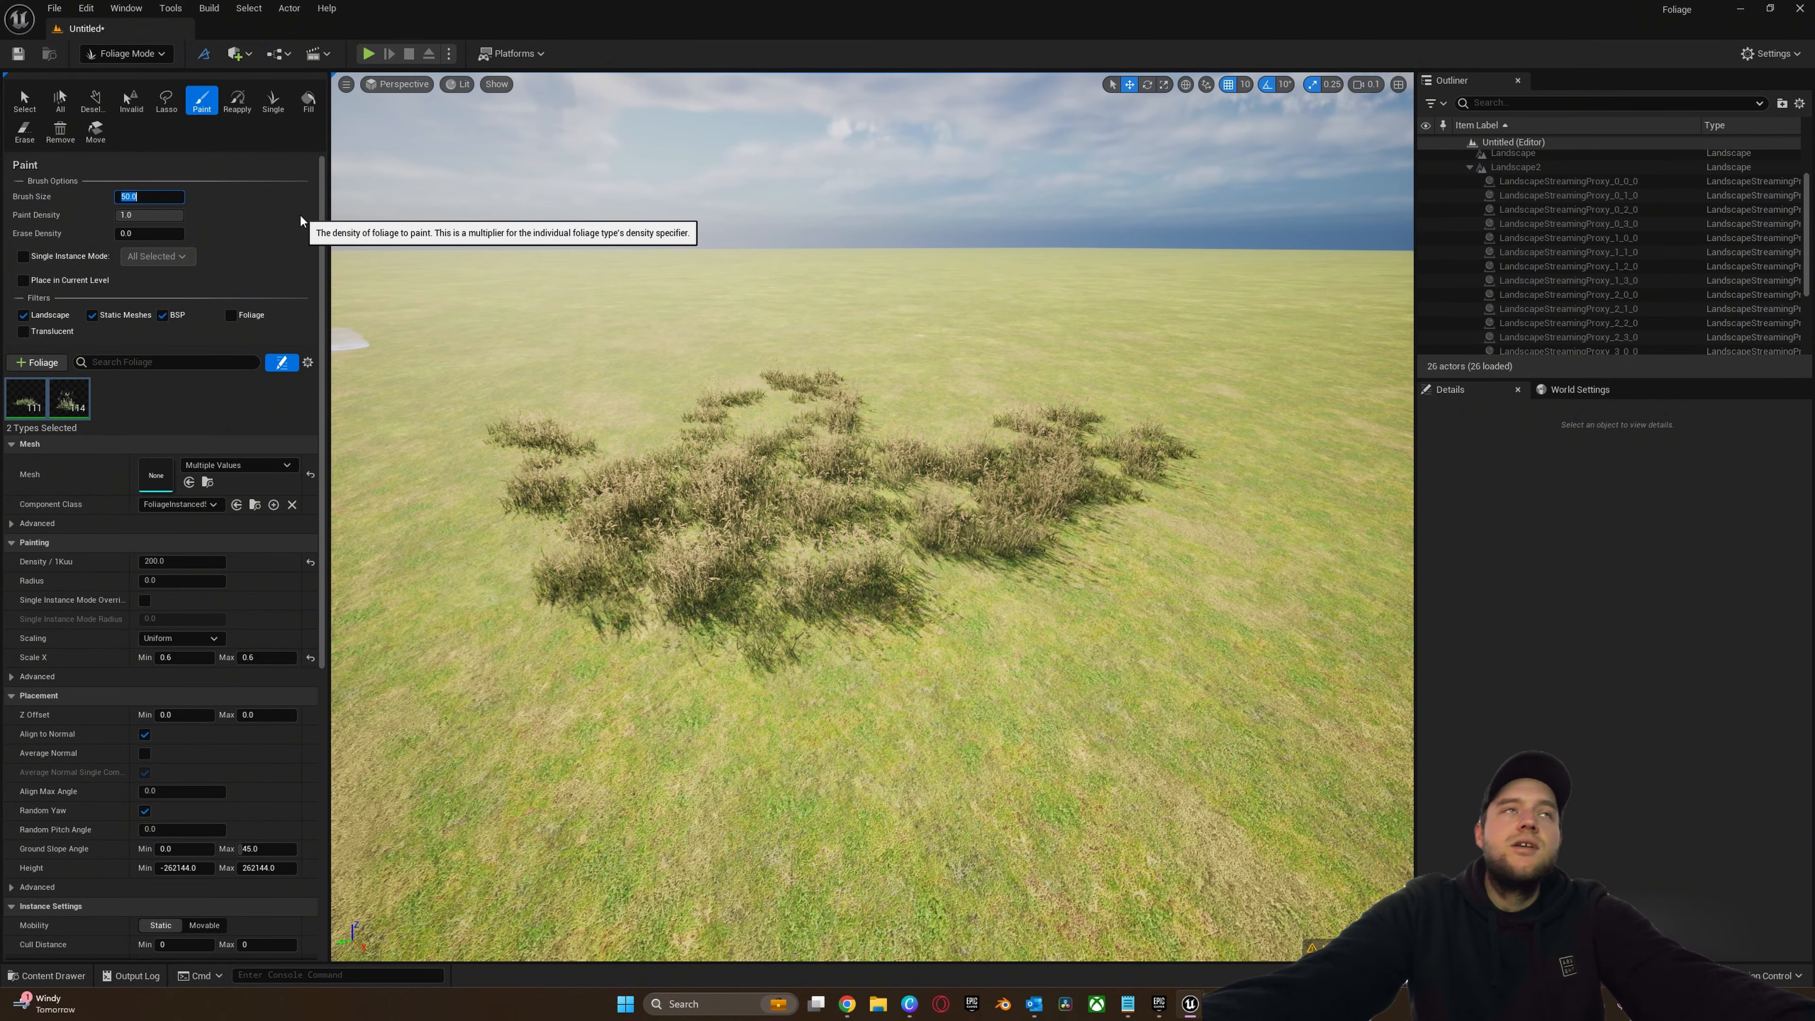
- Enlarge the foliage brush size to 300 and paint both grass types over a wide area of the landscape
text(300)
mouse_move(400, 401)
mouse_down()
mouse_move(607, 465)
mouse_move(1215, 387)
mouse_move(786, 786)
mouse_move(587, 325)
mouse_move(1012, 304)
mouse_move(1337, 466)
mouse_move(429, 379)
mouse_up()
mouse_move(295, 375)
mouse_down()
mouse_move(516, 315)
mouse_move(784, 307)
mouse_move(1077, 373)
mouse_move(1115, 415)
mouse_up()
mouse_move(1115, 415)
right_down()
mouse_move(1054, 400)
mouse_move(1039, 347)
mouse_move(822, 329)
mouse_move(861, 381)
right_up()
key(w)
key(w)
key(e)
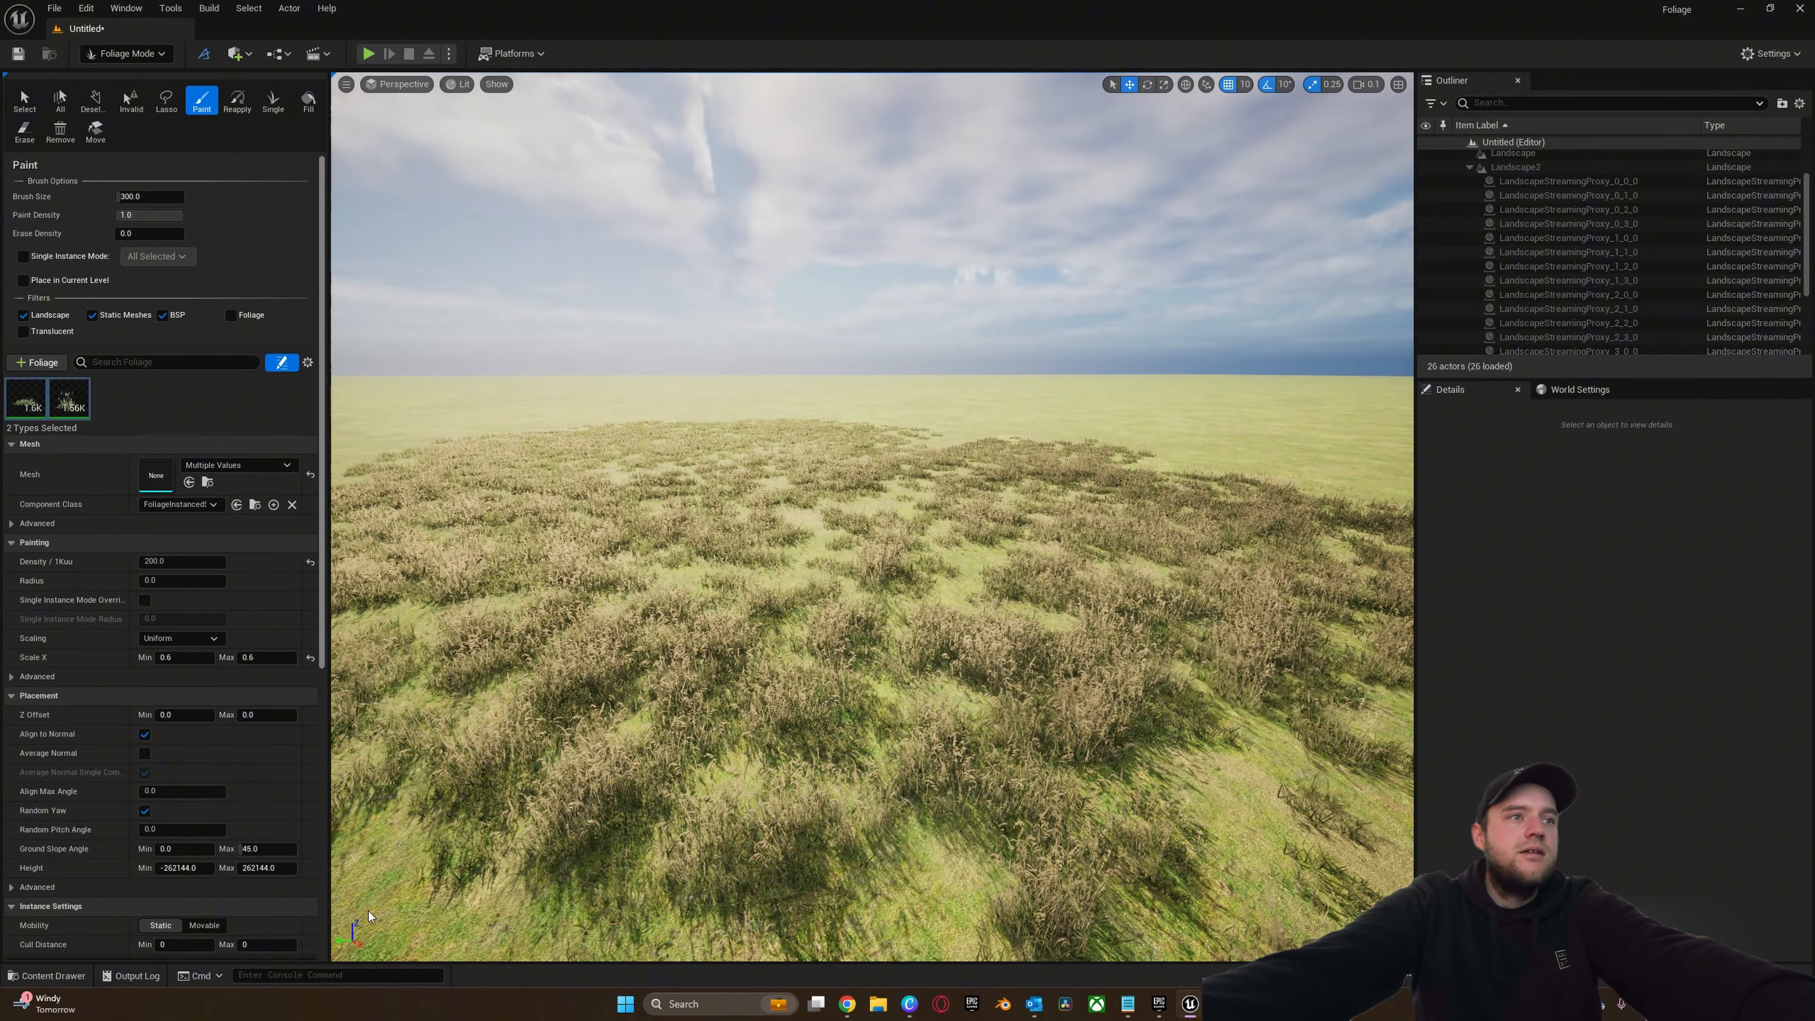
- Add the SM_Poplar_tree_06_Optimised mesh as a foliage type and save its foliage type asset in the Meshes folder
key(ctrl+space)
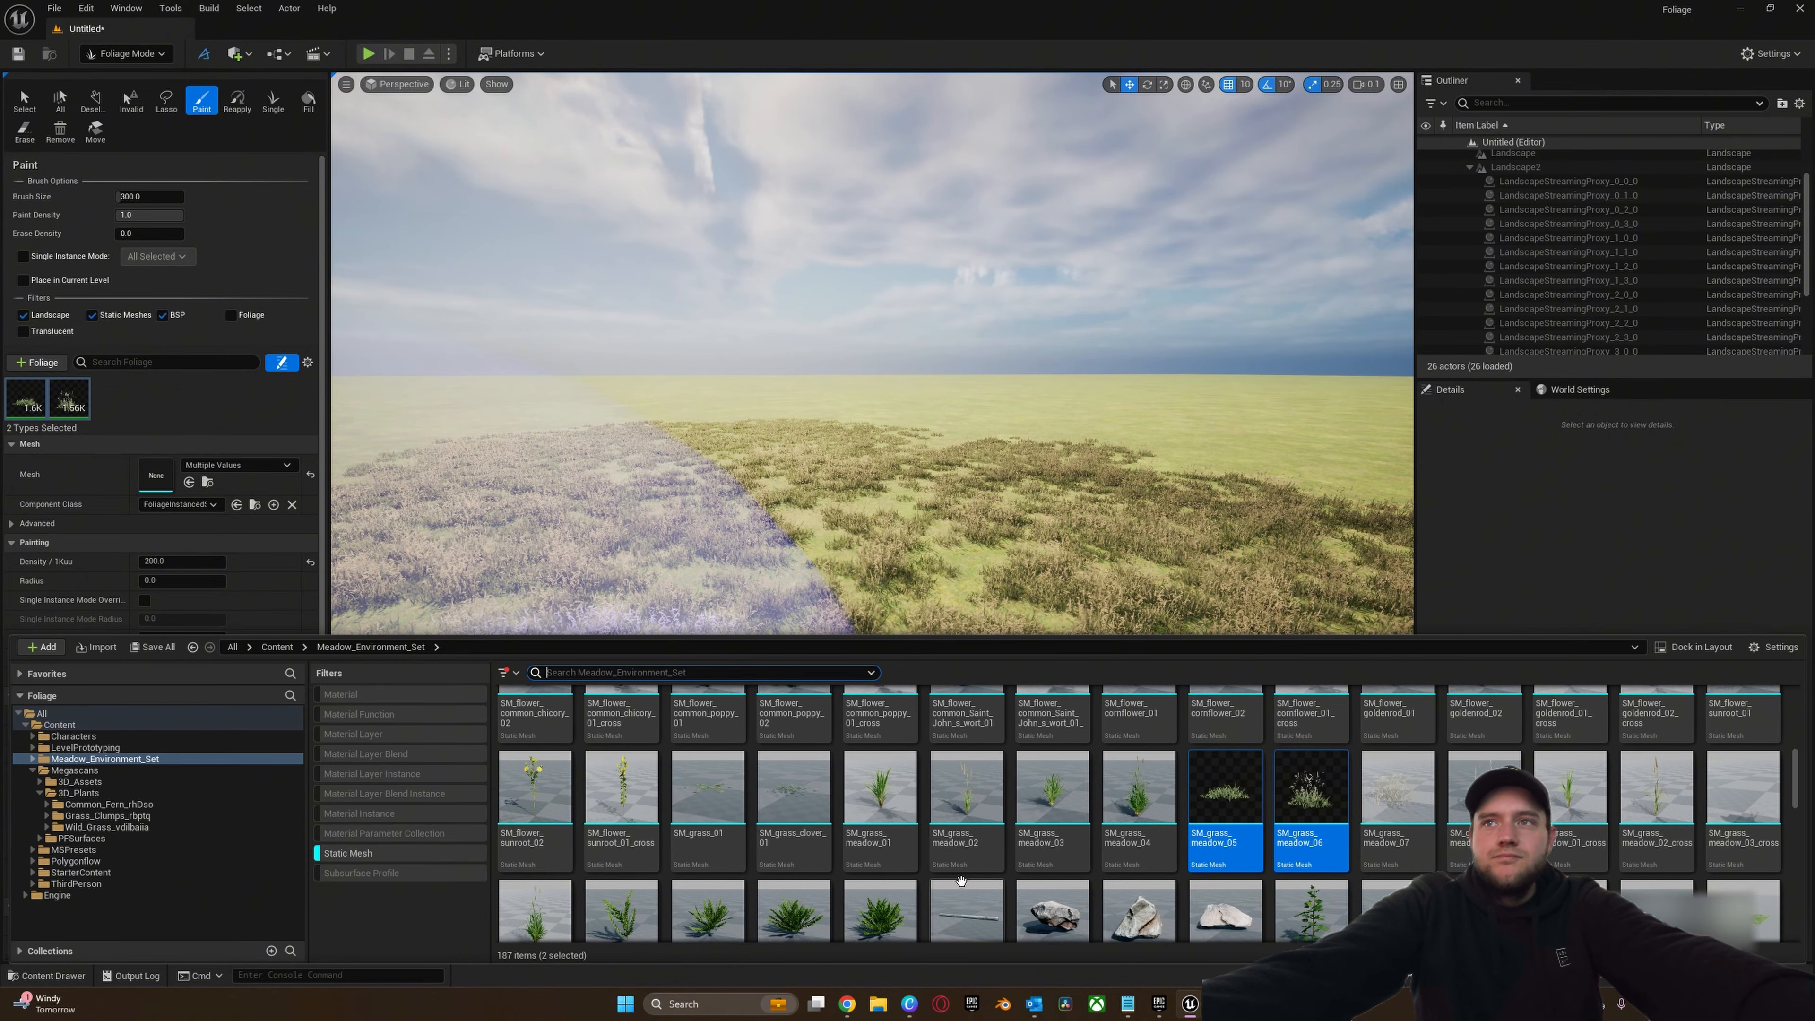
scroll(960, 881, down, 6)
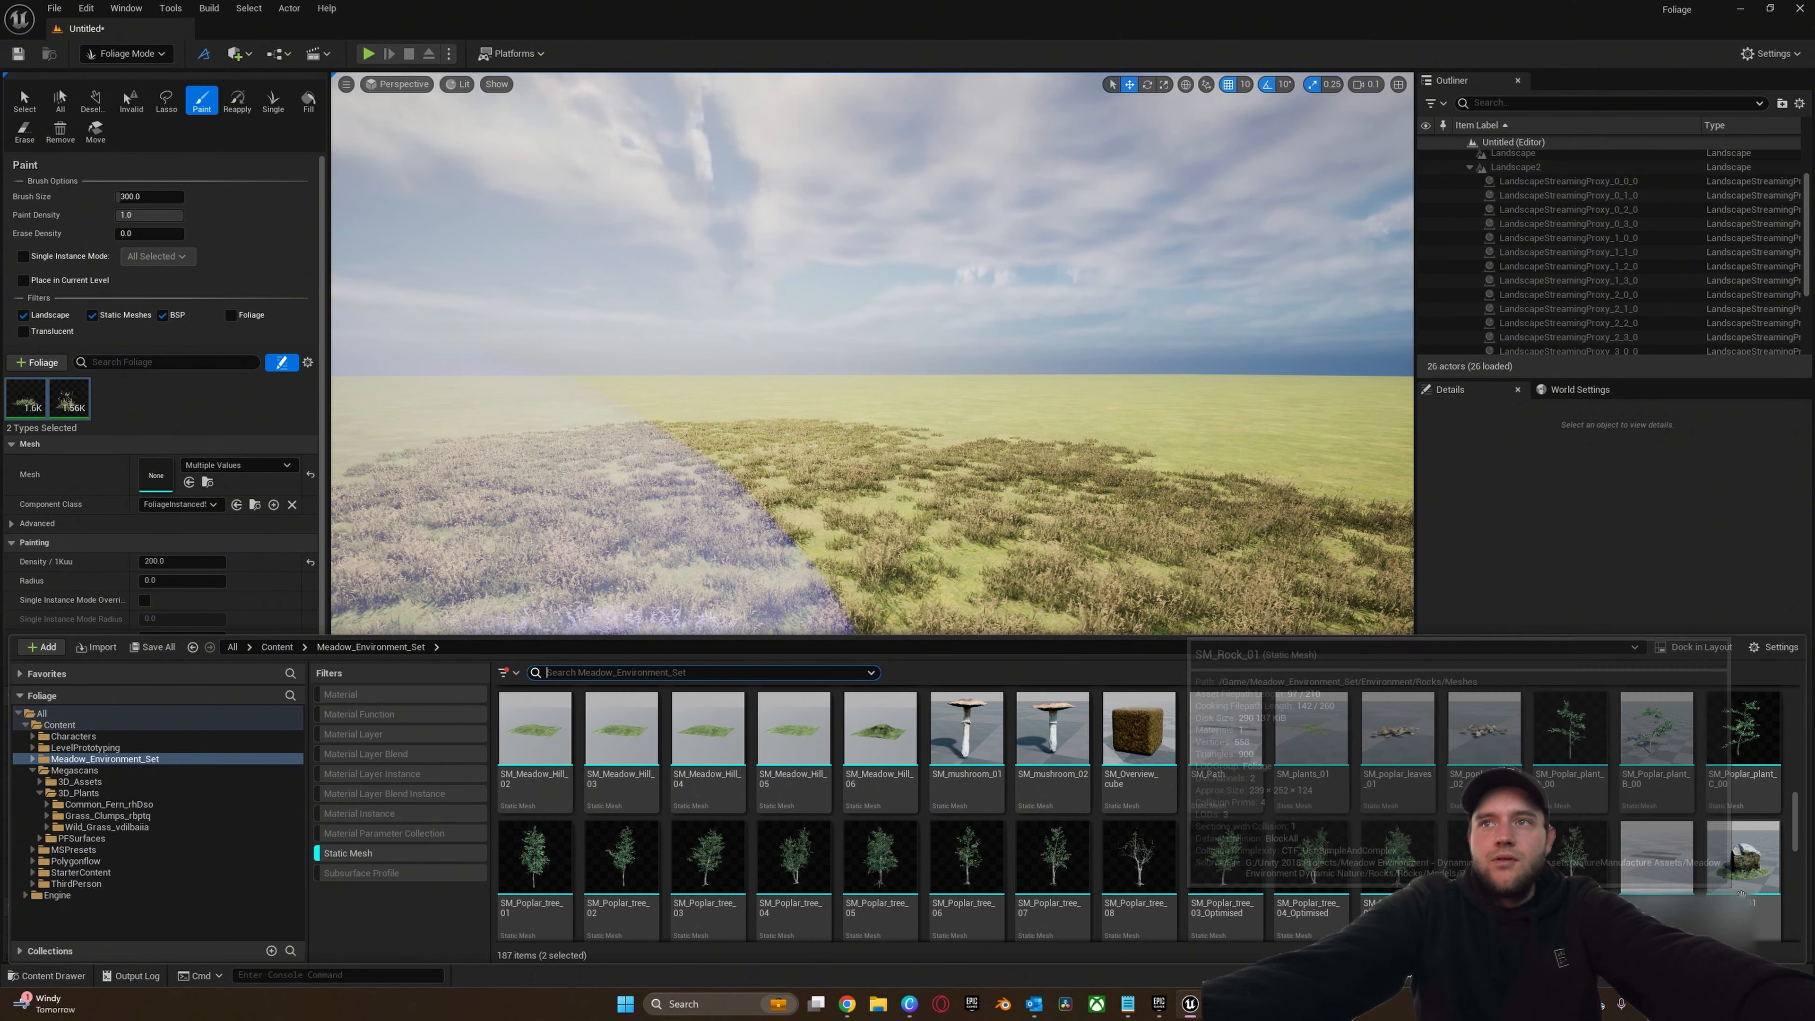
scroll(1741, 894, down, 2)
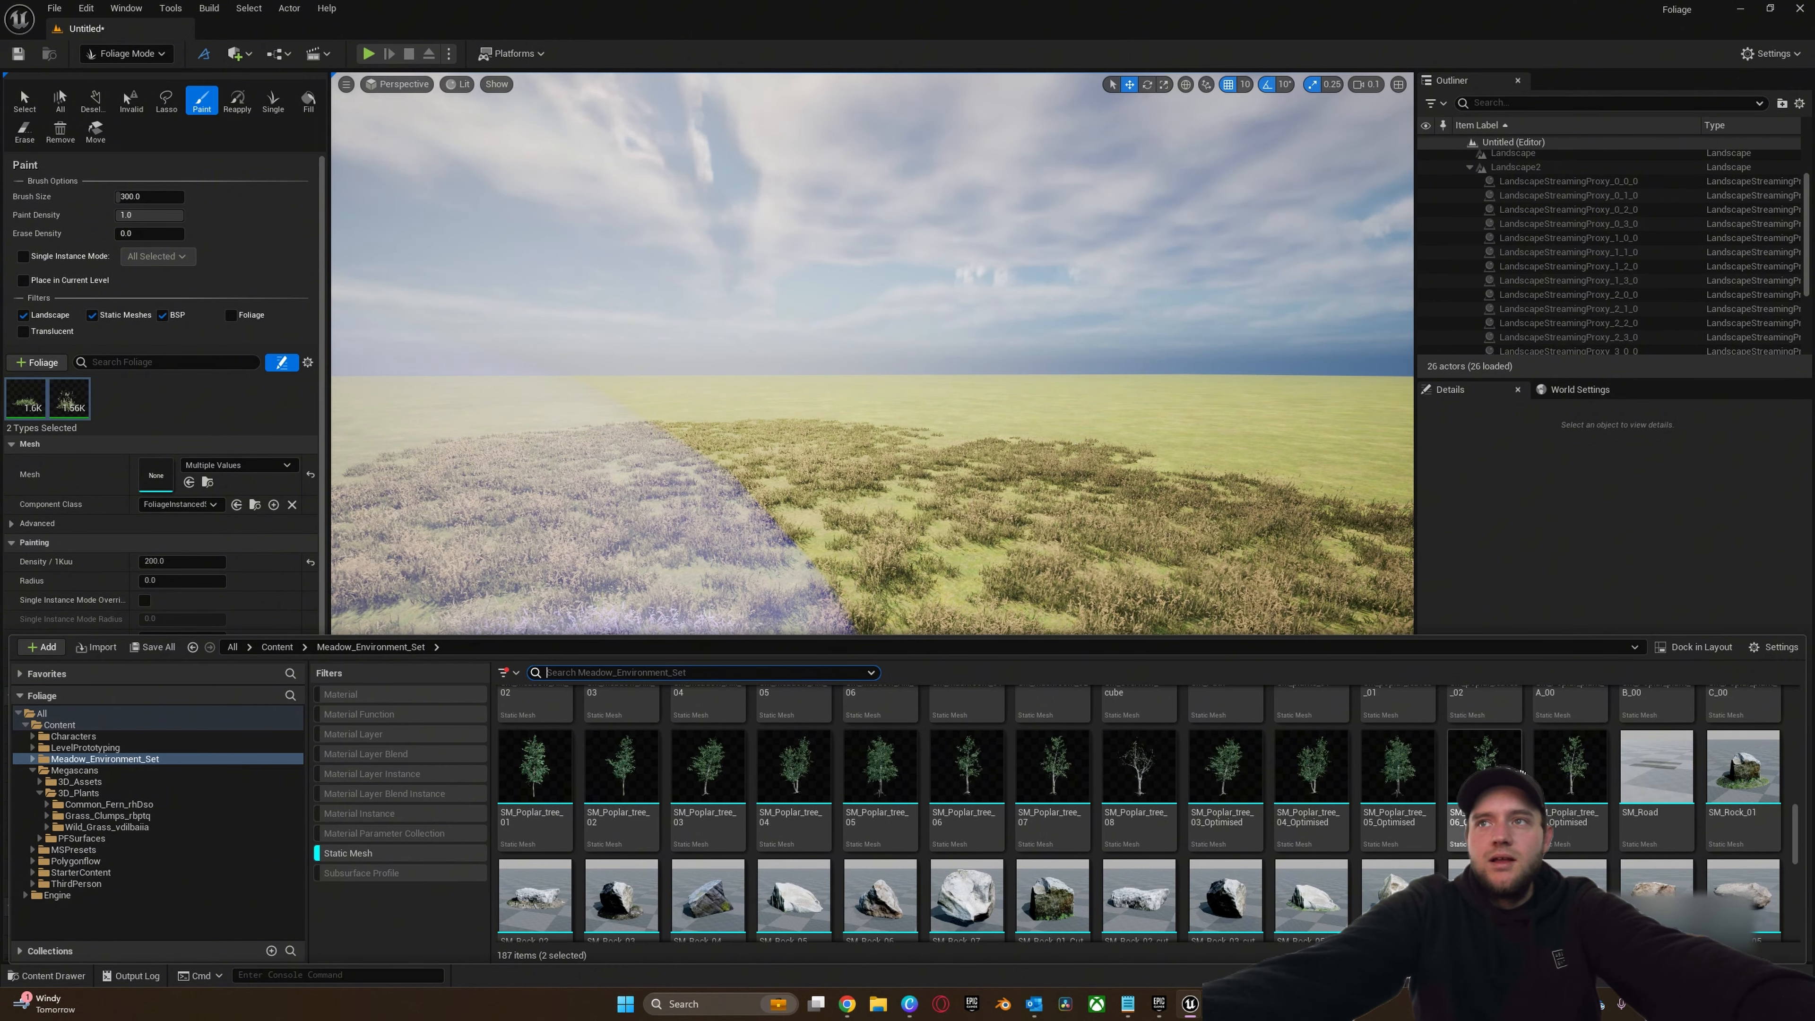
click(1486, 765)
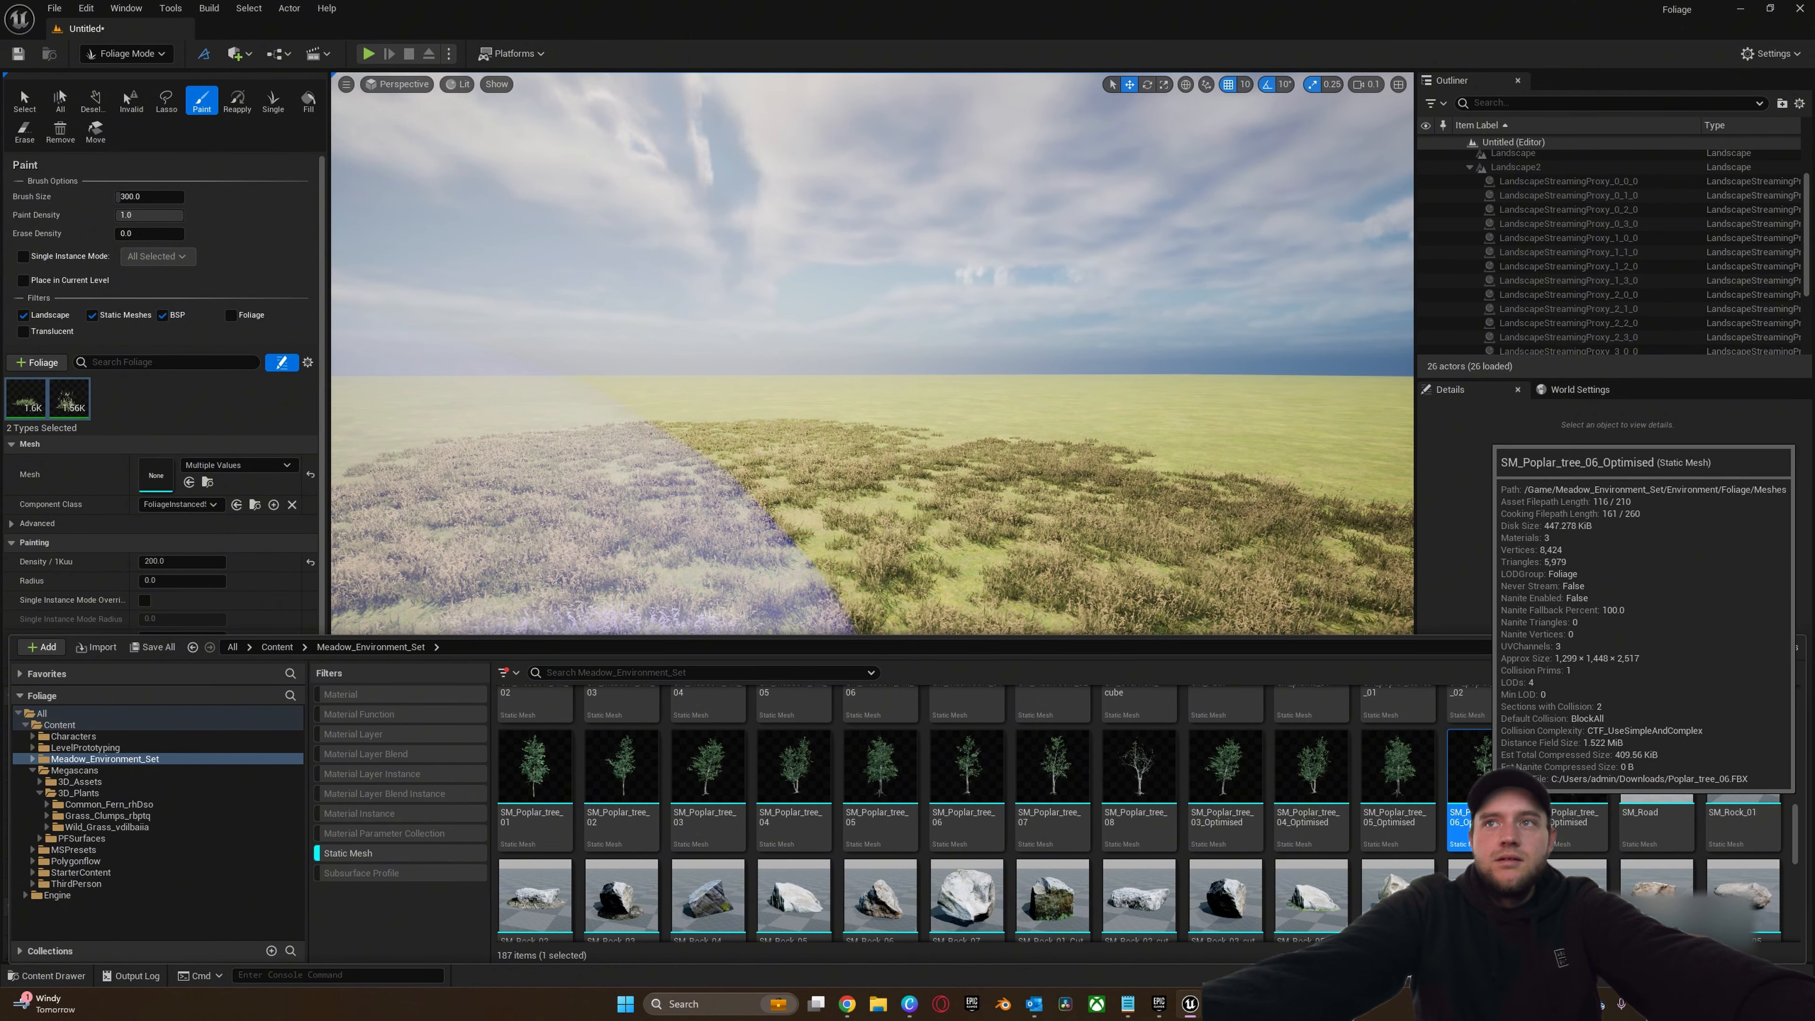
drag(1486, 765, 169, 413)
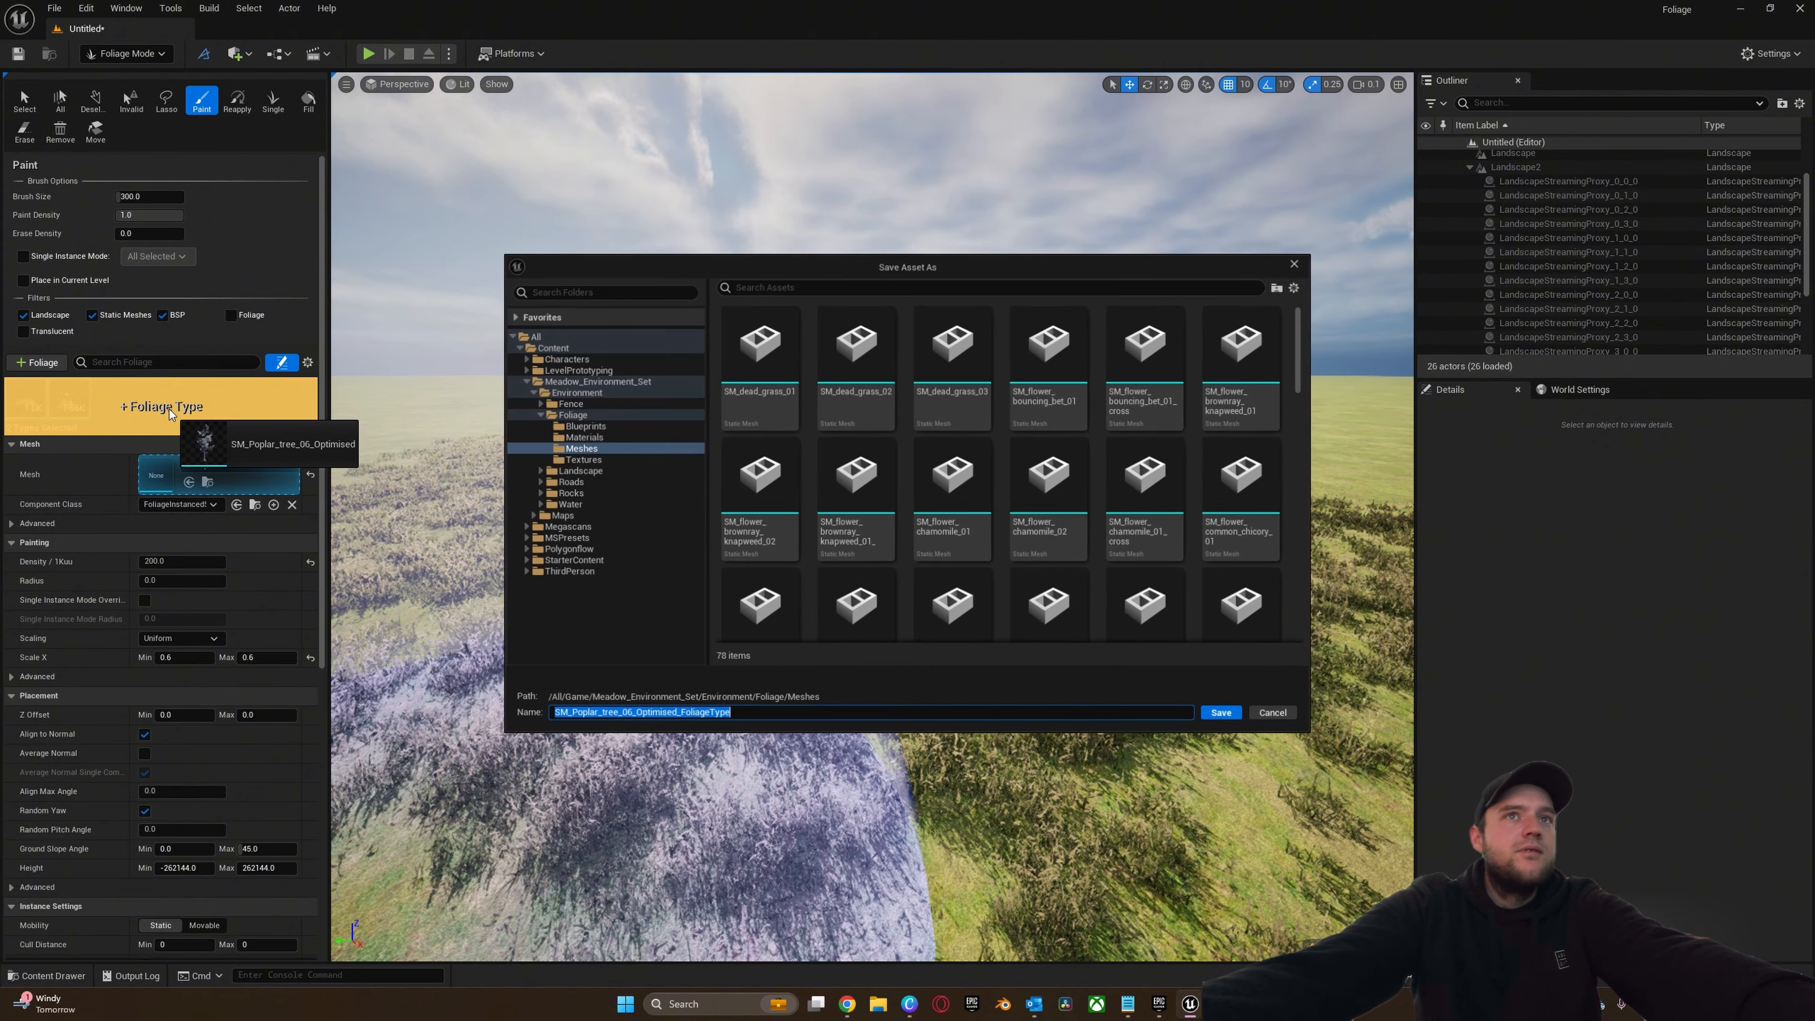
click(1226, 717)
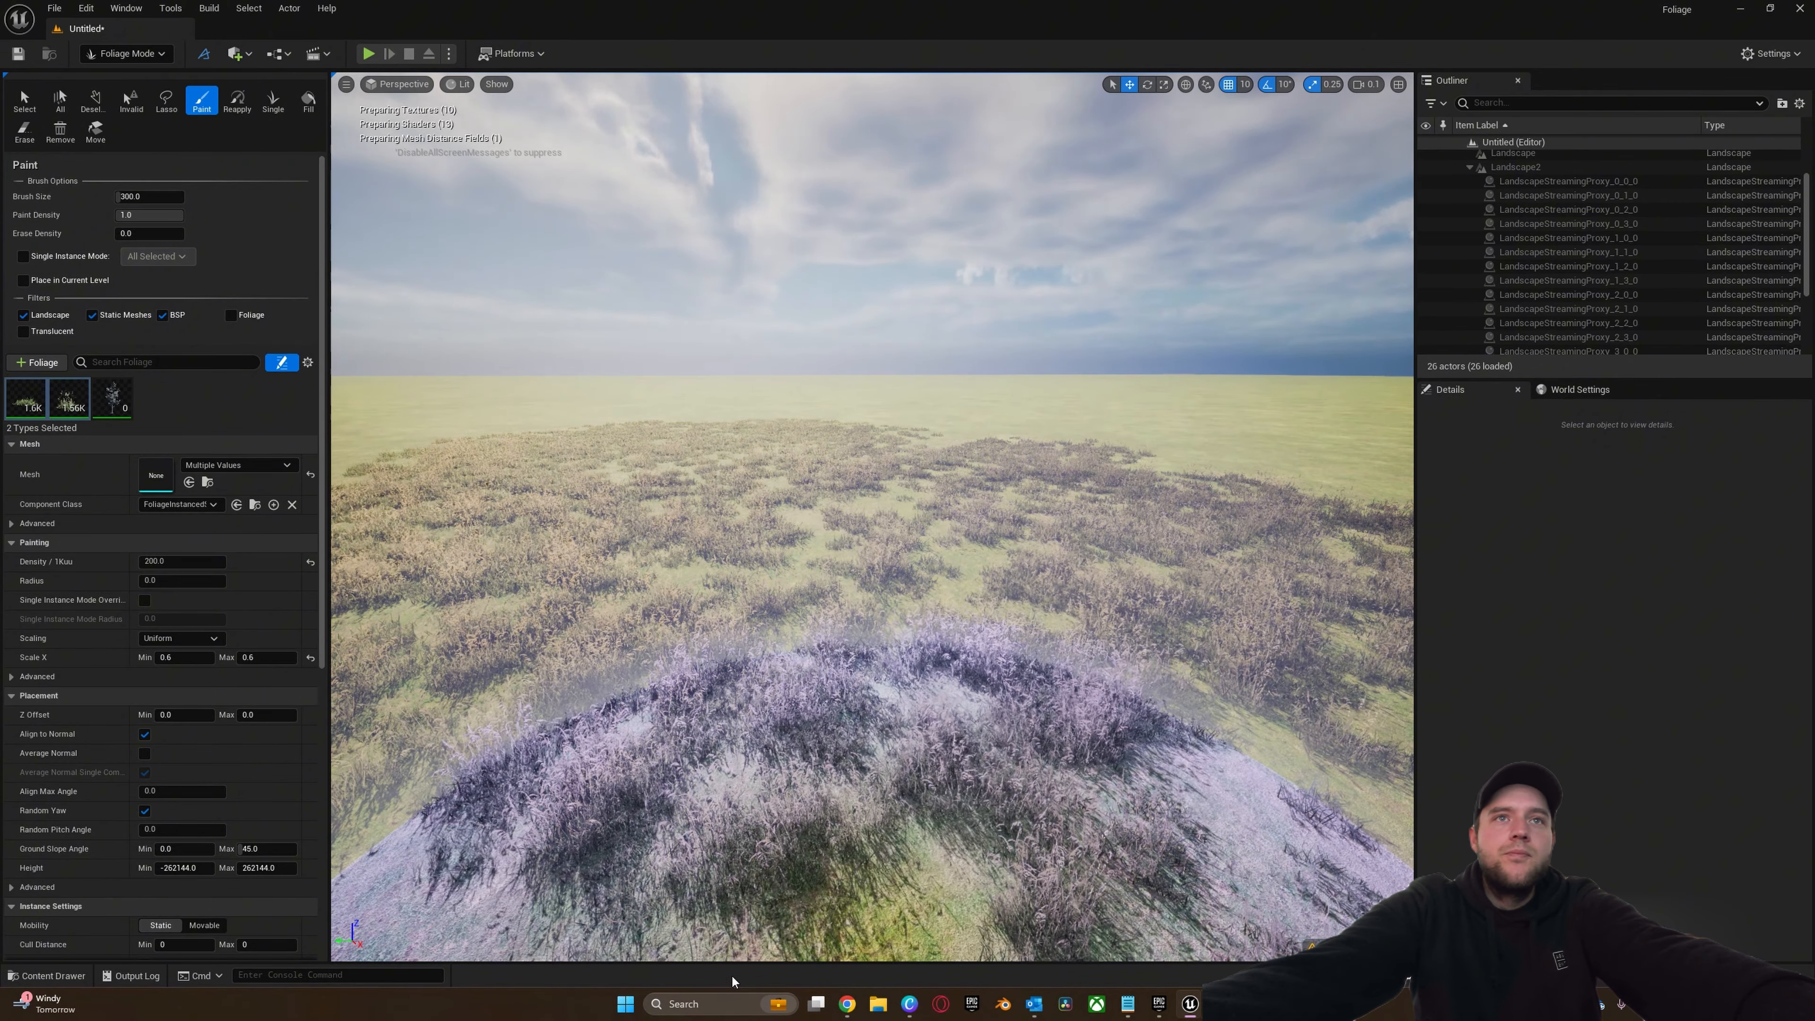
- Add the SM_Poplar_tree_01 and SM_Poplar_plant_C_00 meshes as foliage types and save their foliage type assets
click(70, 975)
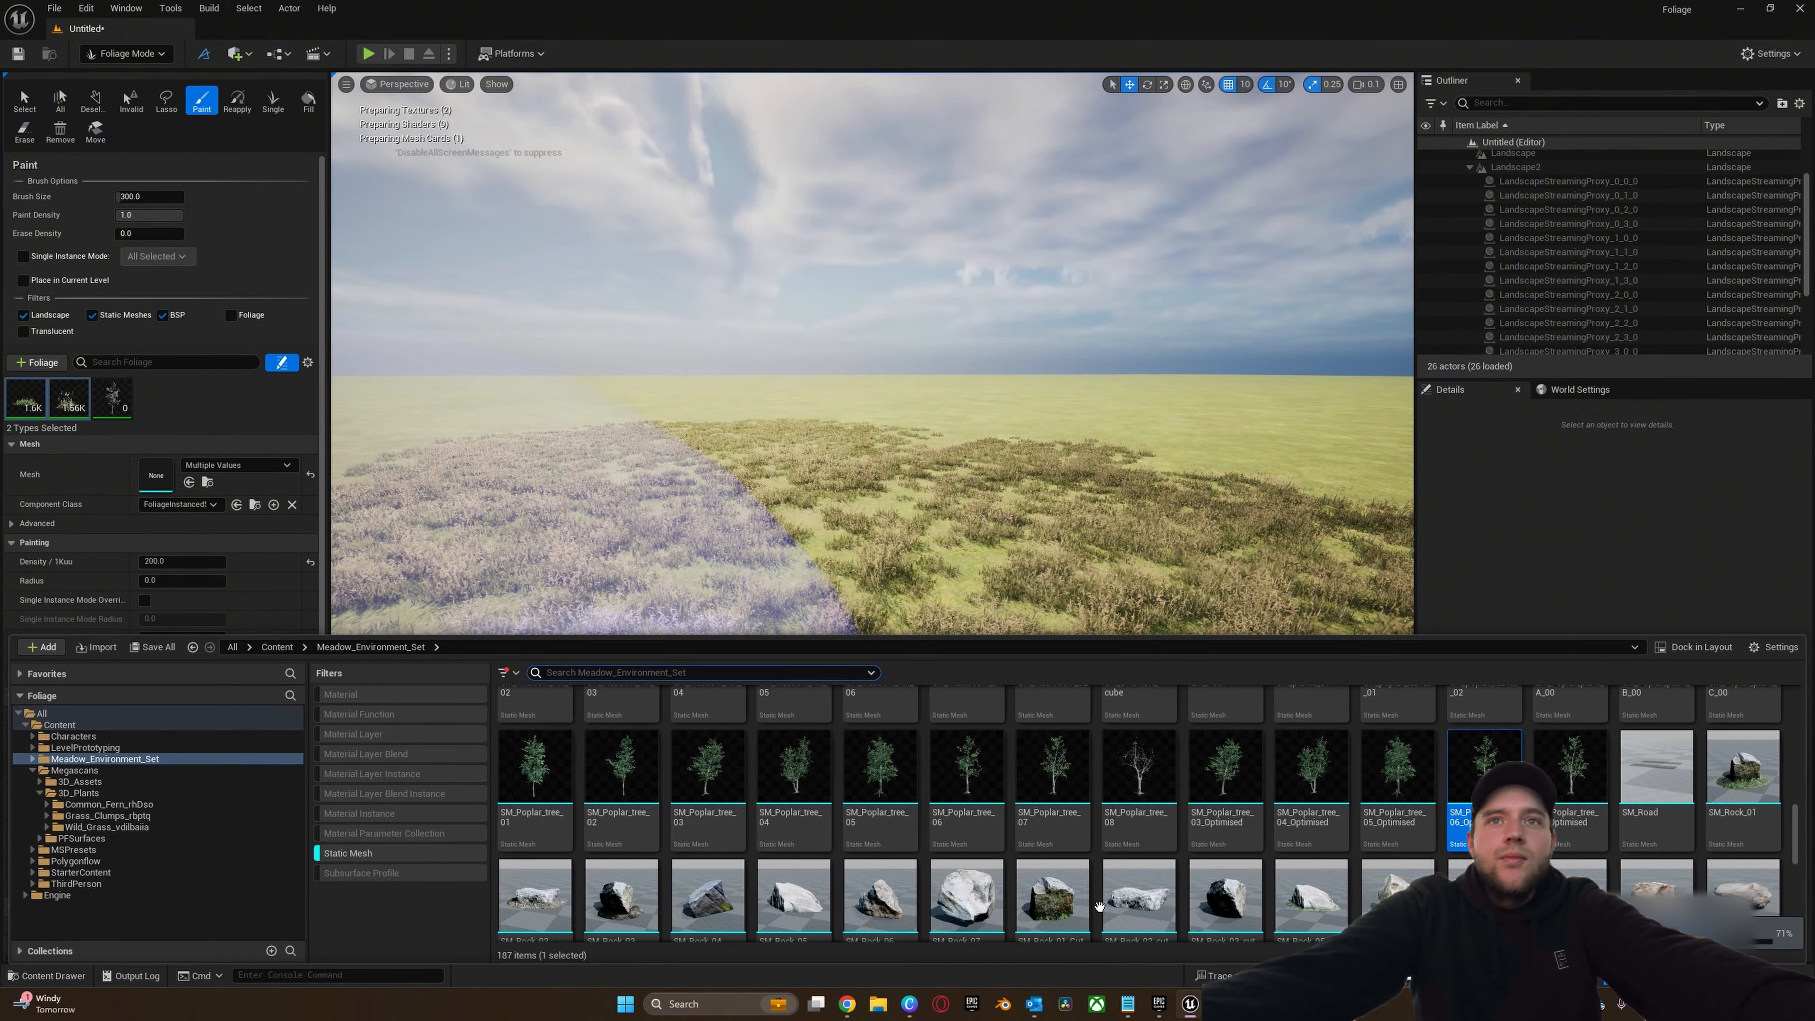
scroll(768, 845, up, 1)
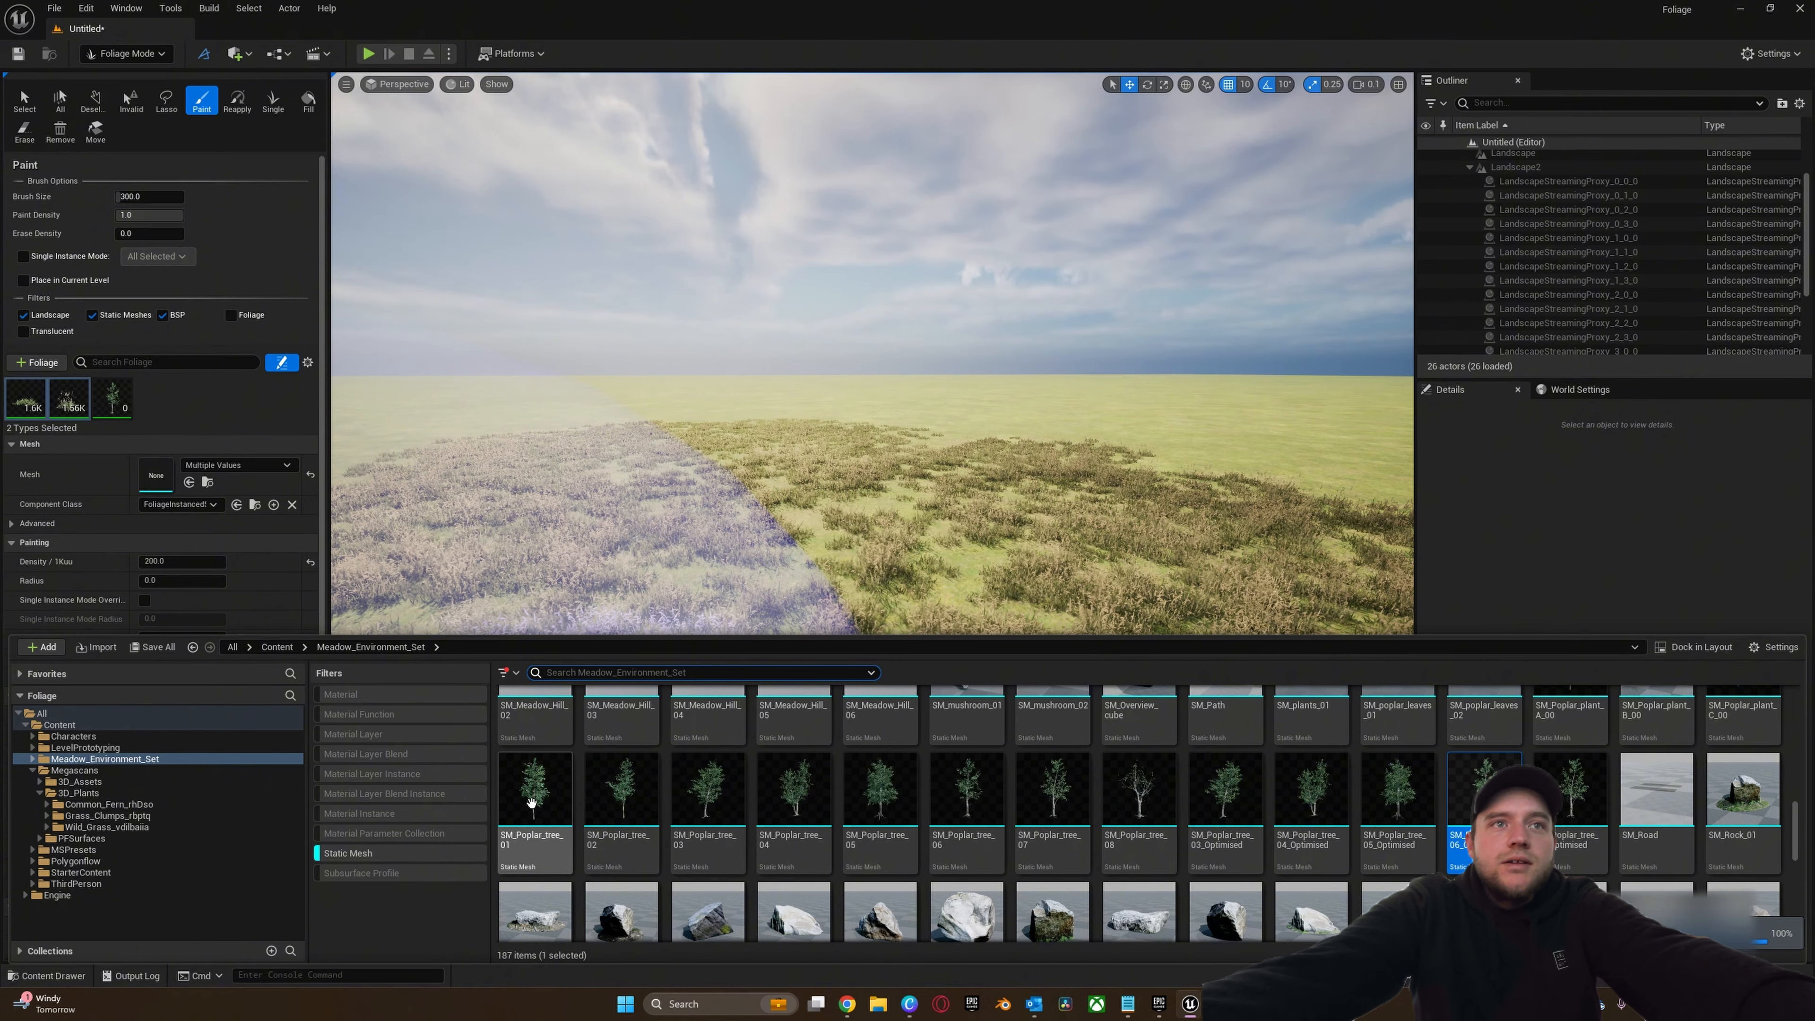
drag(534, 789, 209, 400)
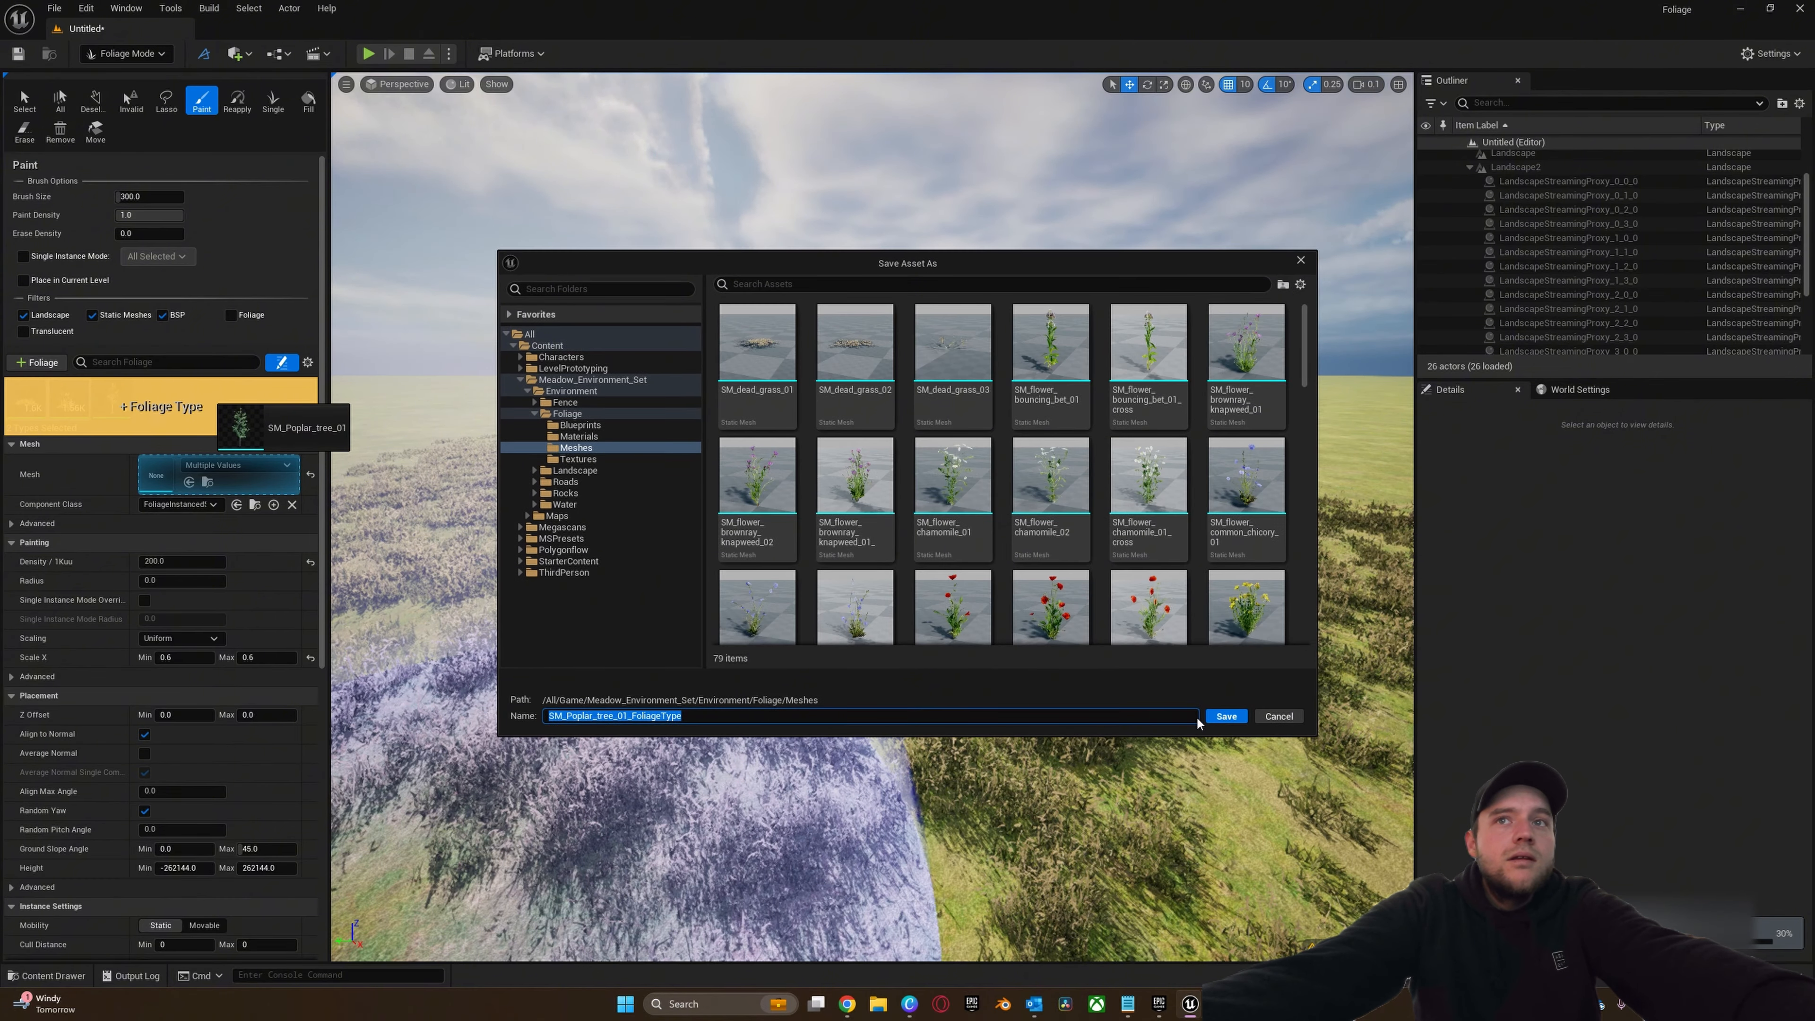
click(1226, 716)
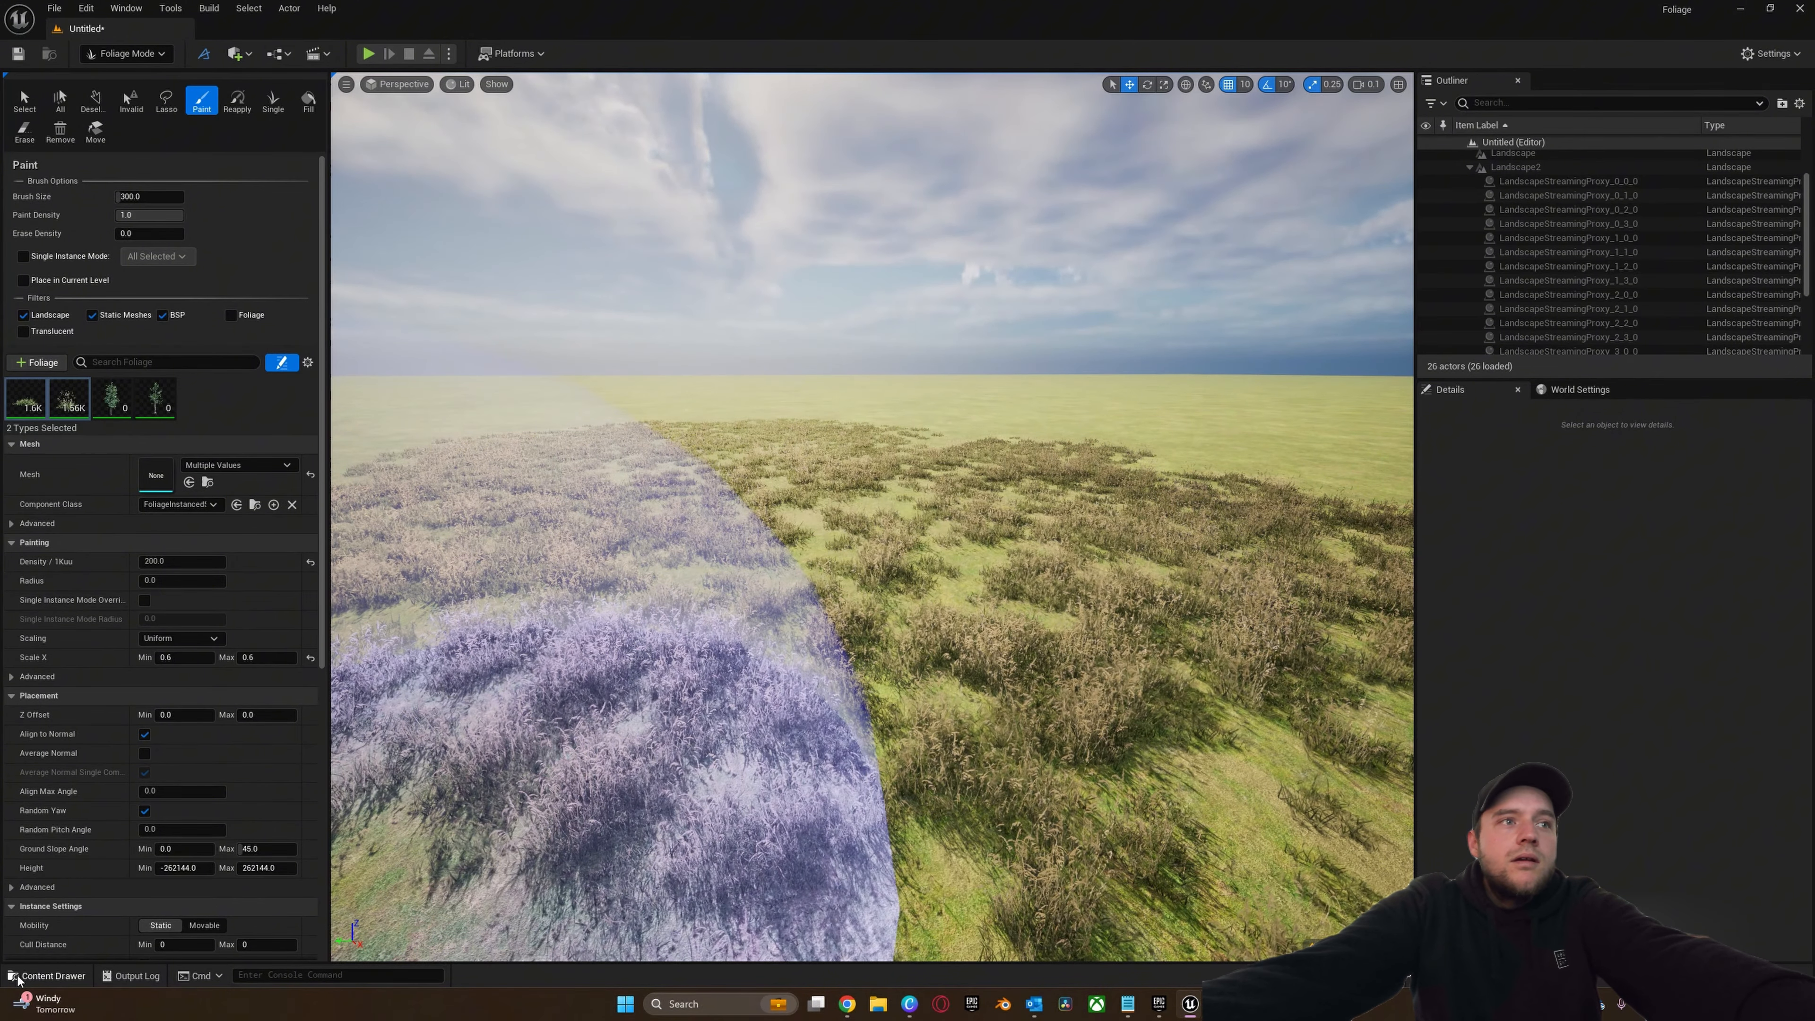
click(19, 976)
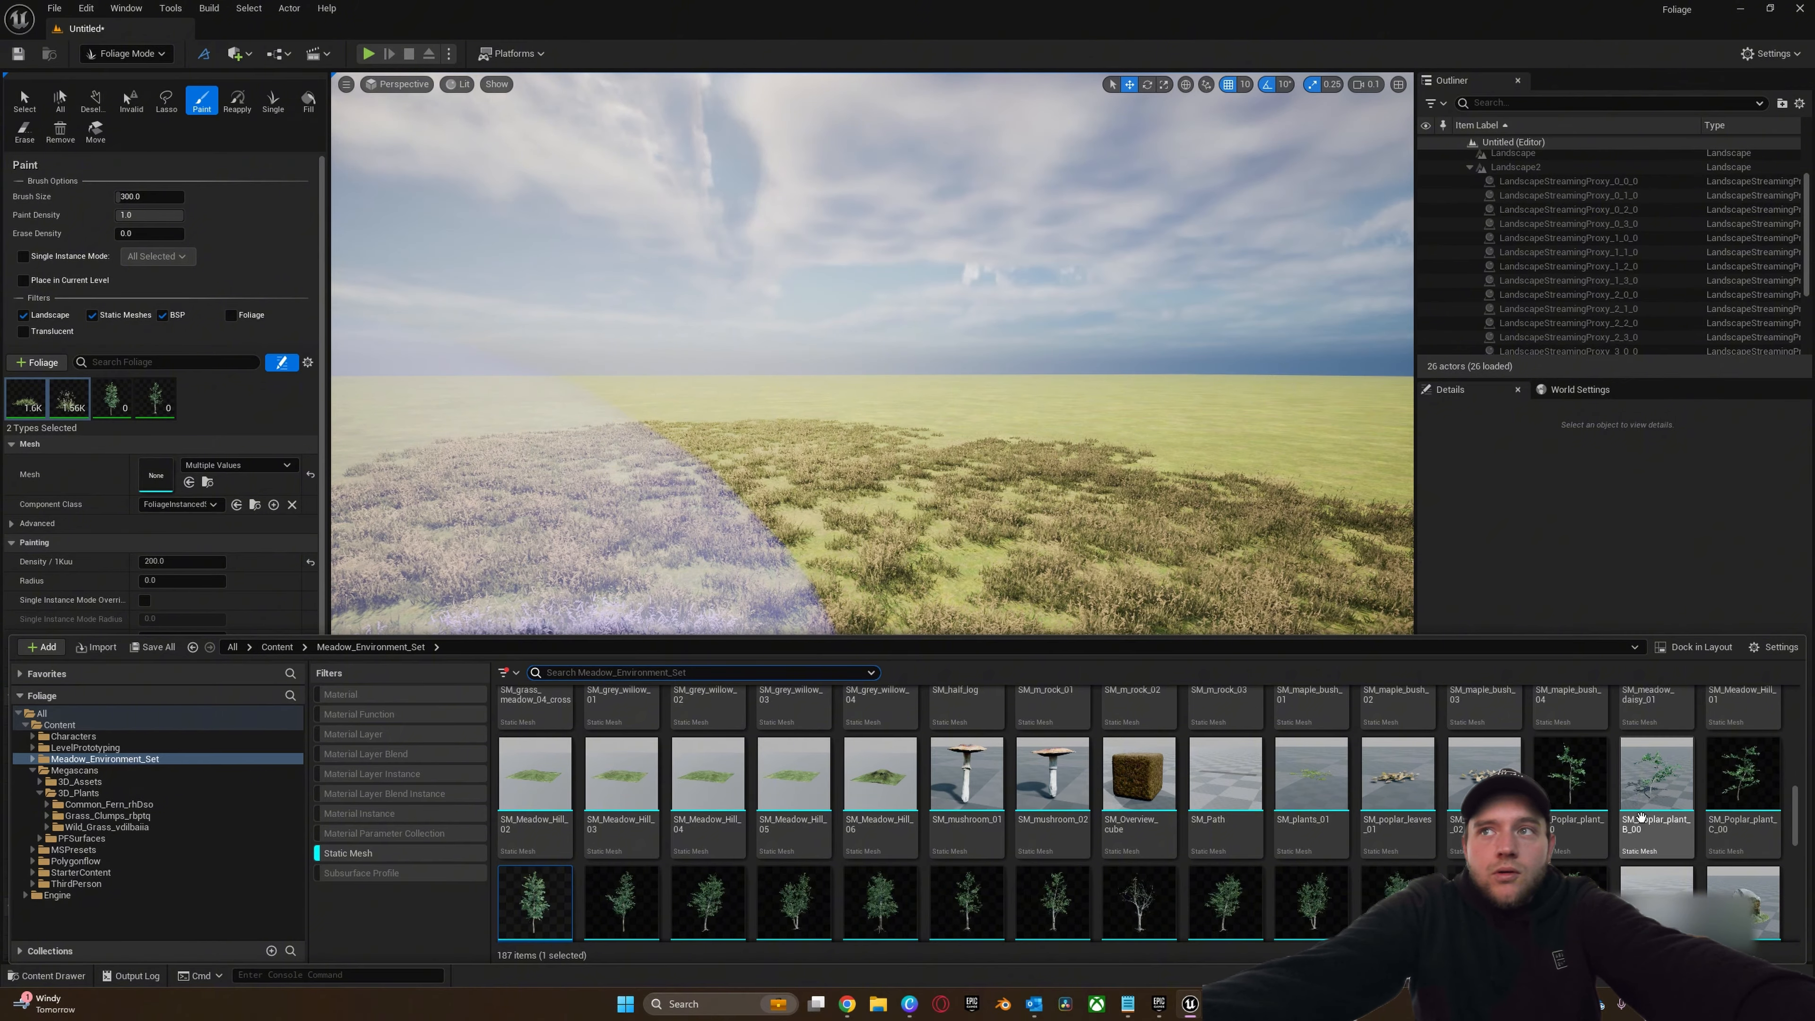
drag(1743, 774, 162, 406)
click(1223, 716)
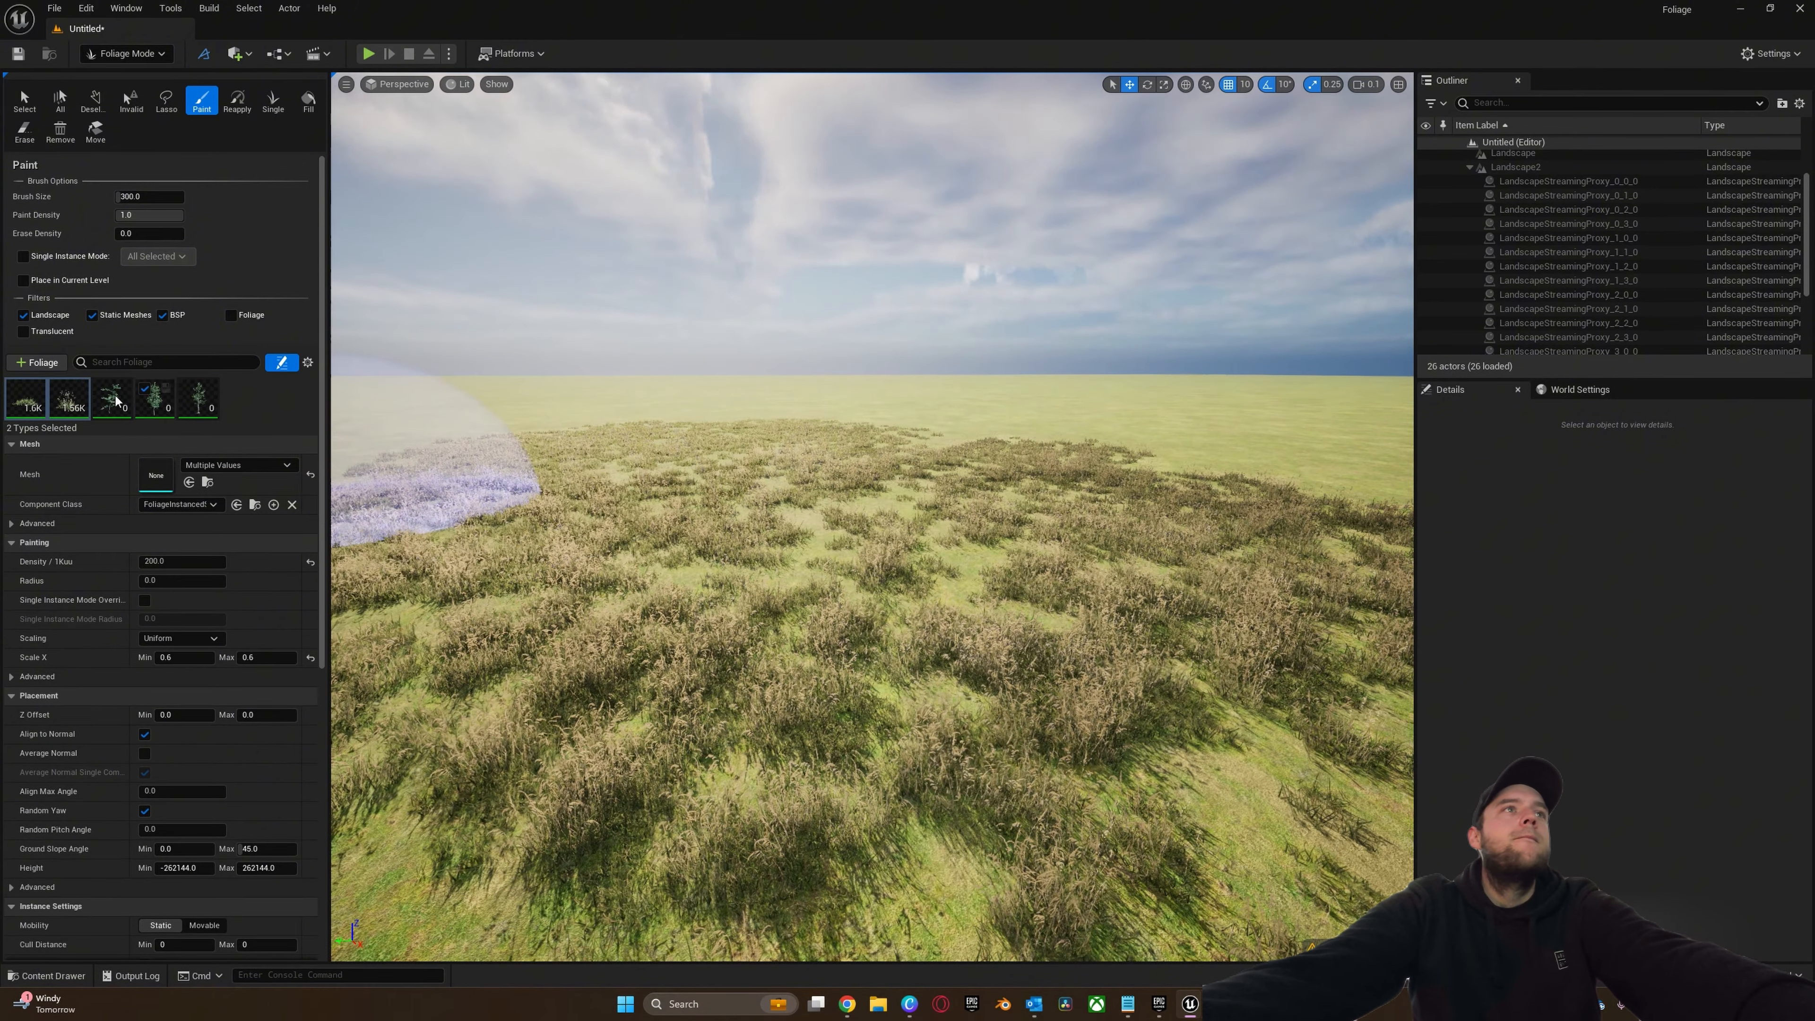
- Deselect both meadow grass types and select the three poplar foliage types for painting
click(71, 407)
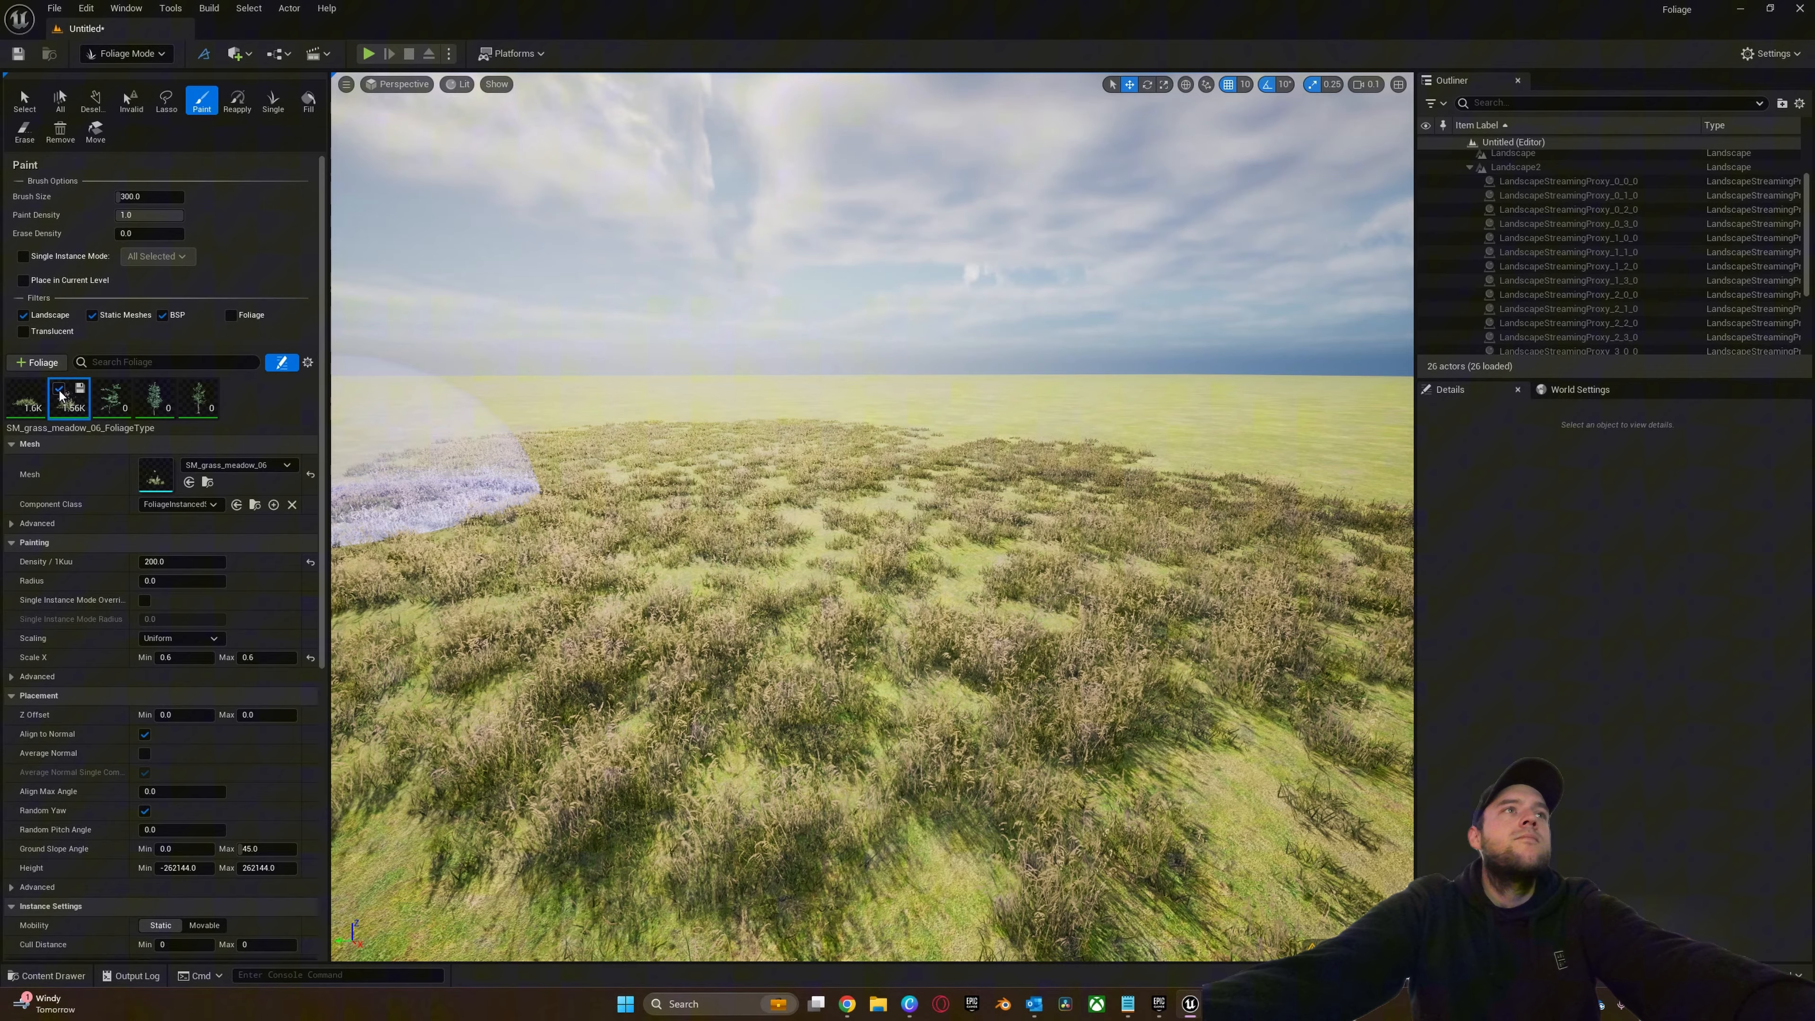
click(17, 391)
shift+click(201, 410)
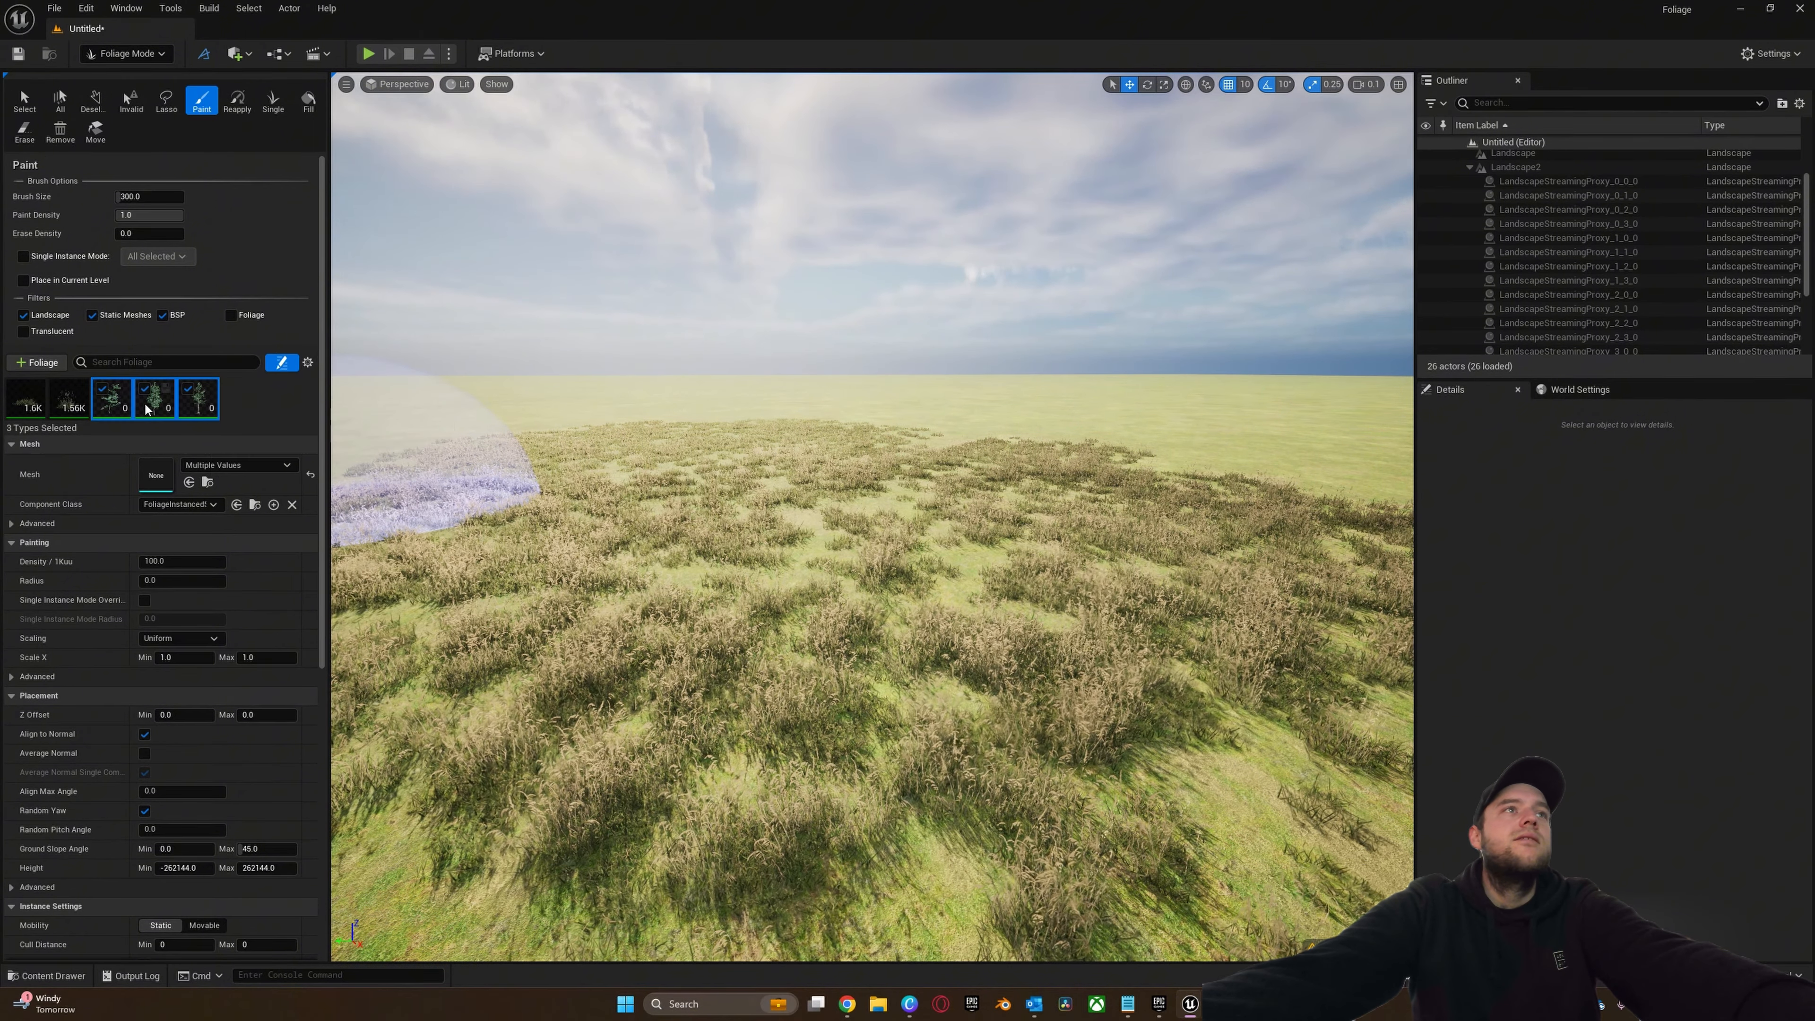
- Try painting a stand of the three poplar types across the grass patch, and remove the painted trees
right_drag(733, 643, 665, 636)
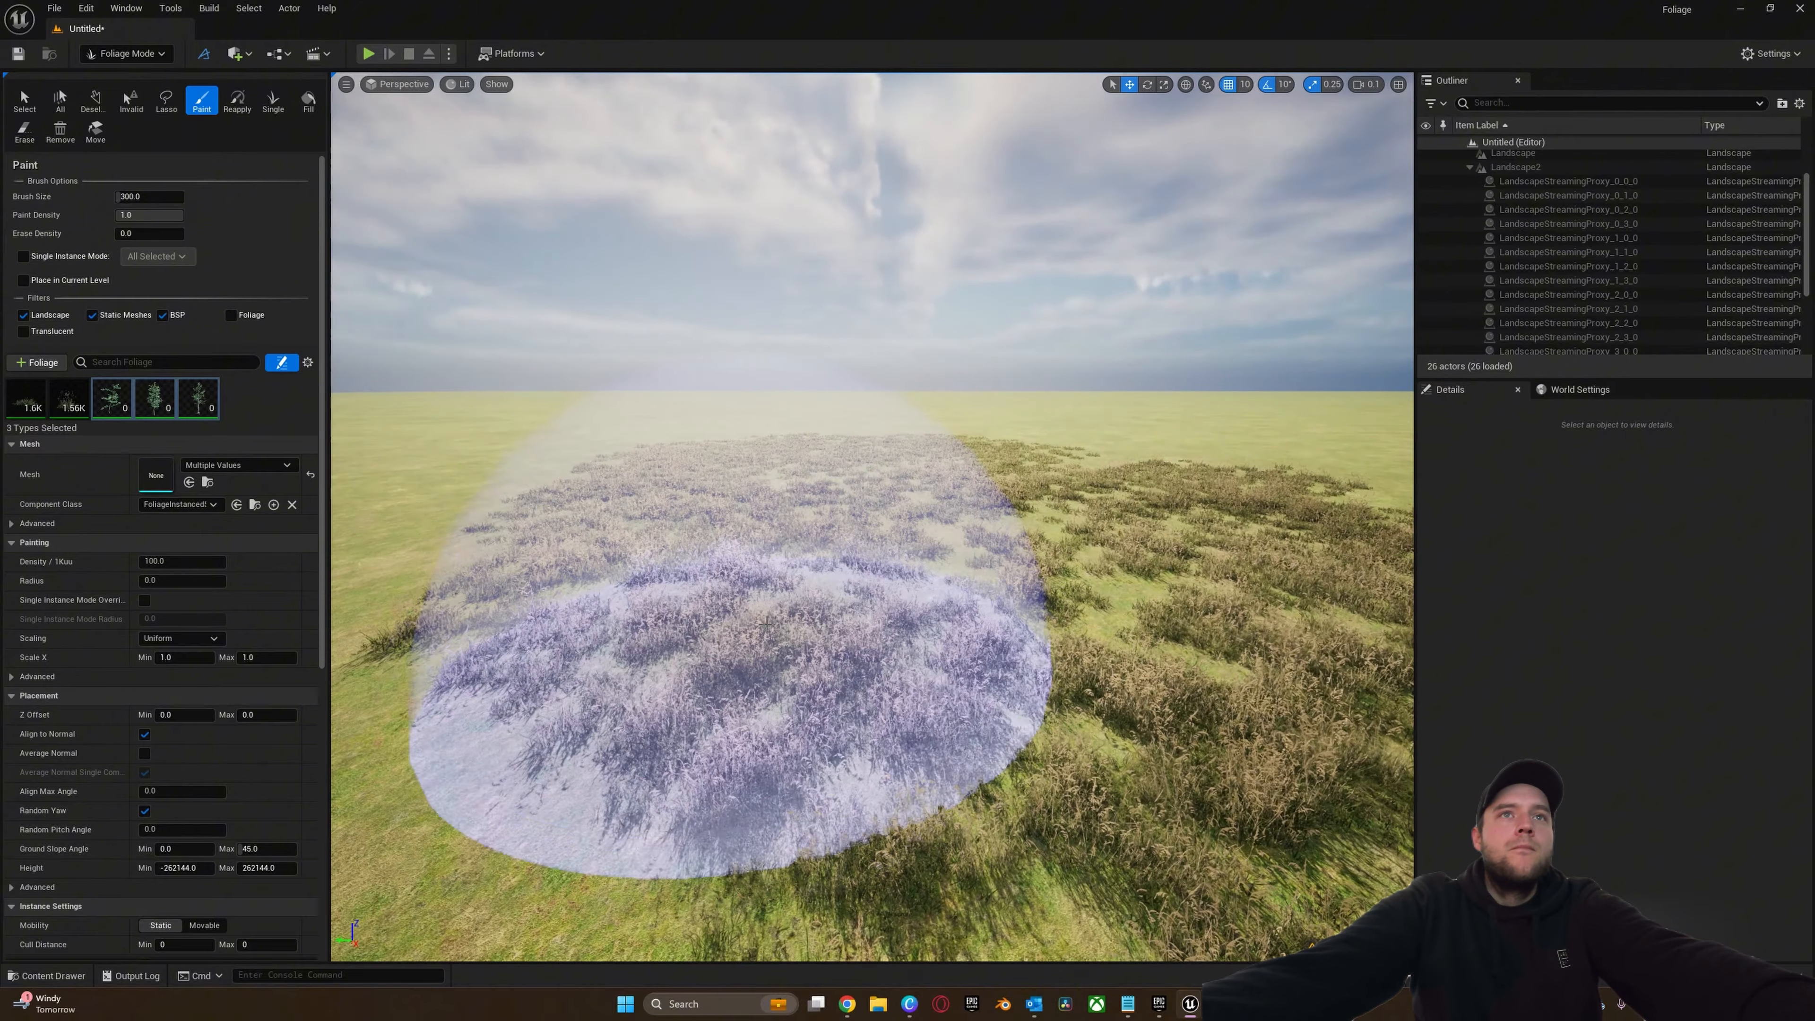
mouse_move(735, 647)
mouse_down()
mouse_move(764, 505)
mouse_move(936, 498)
mouse_up()
mouse_move(936, 498)
right_down()
mouse_move(1050, 506)
mouse_move(807, 479)
mouse_move(829, 421)
mouse_move(843, 408)
mouse_move(844, 494)
mouse_move(885, 573)
right_up()
key(s)
right_drag(862, 649, 862, 652)
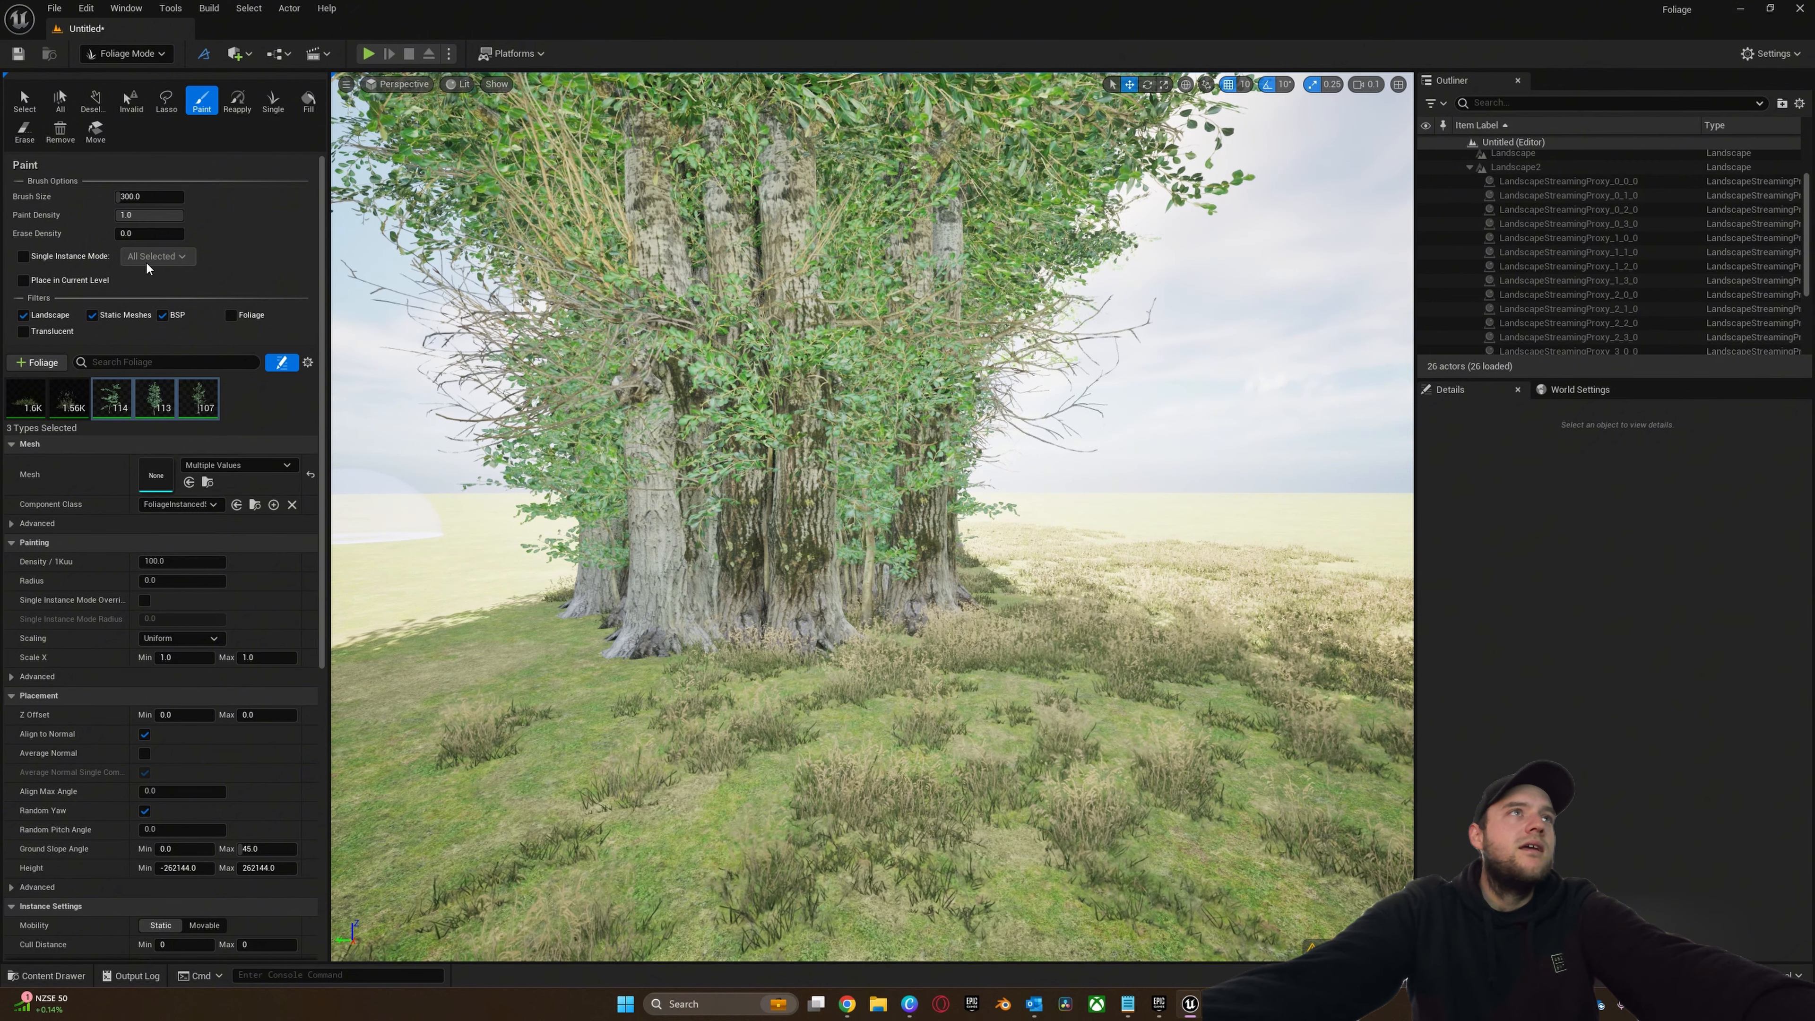
shift+click(852, 629)
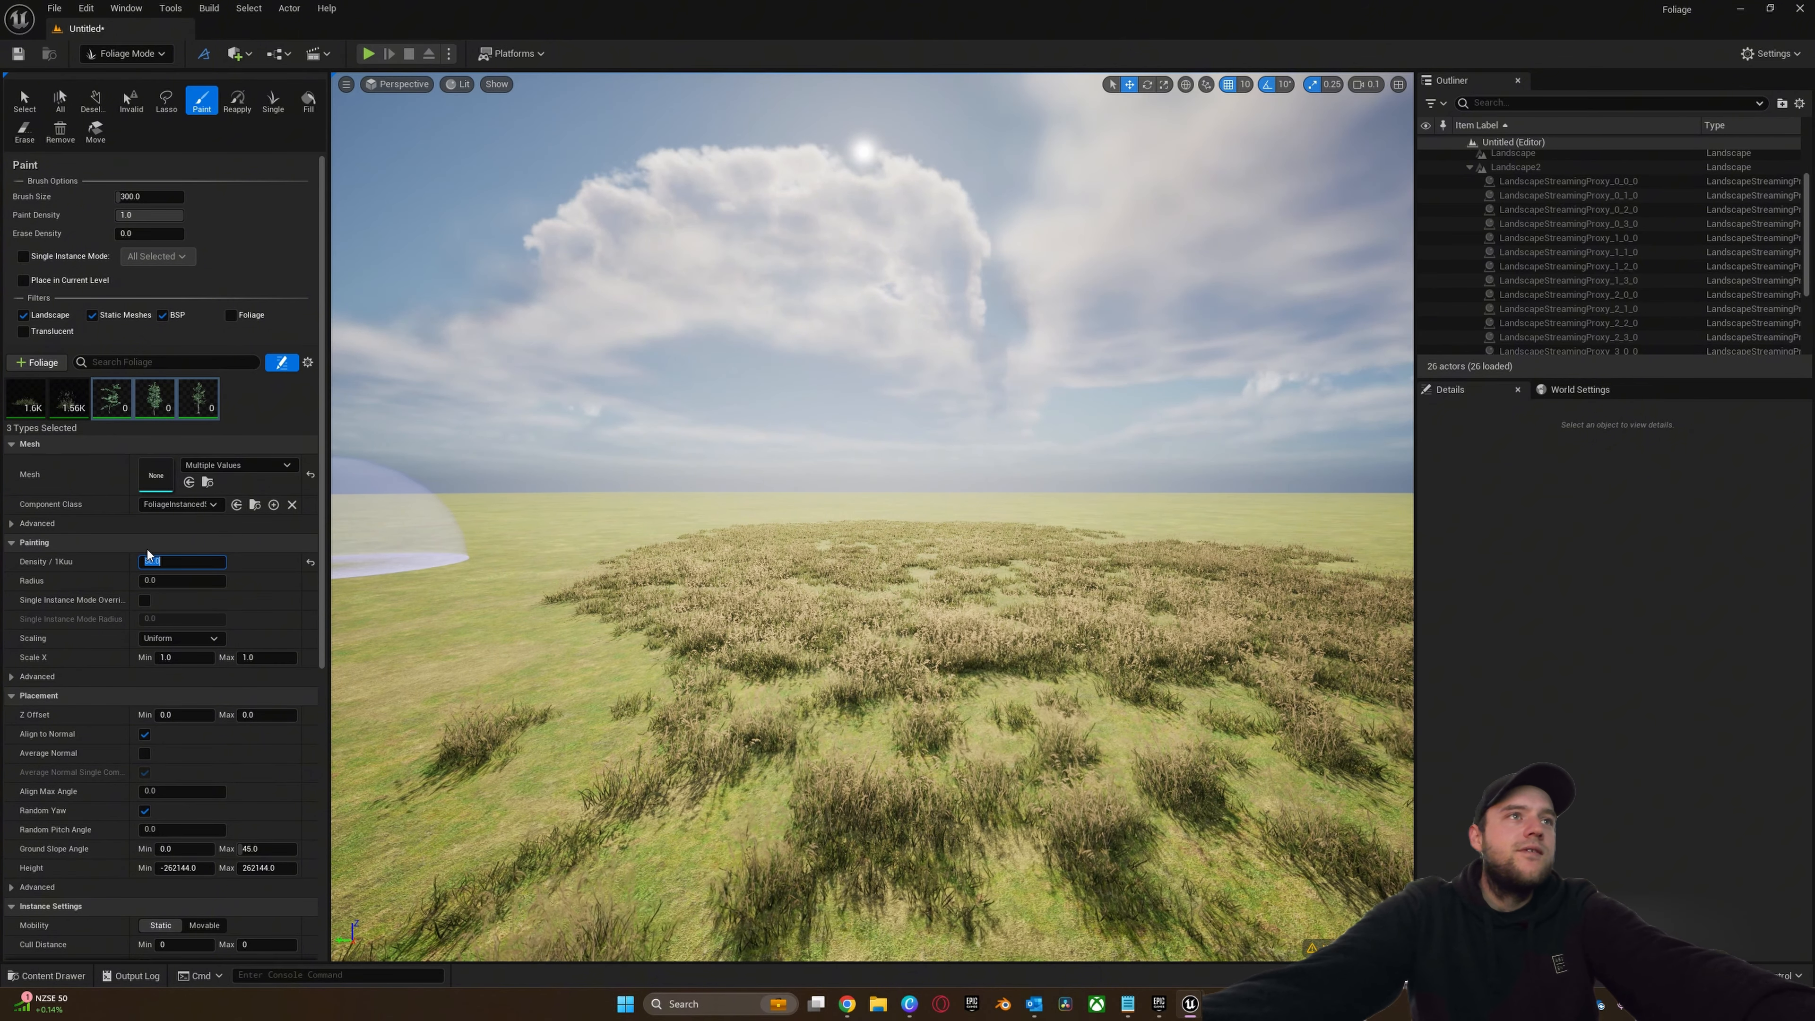
- Set the poplar types' density to 50 and Scale X minimum and maximum to 0.6, test-paint a cluster, and undo it
click(267, 657)
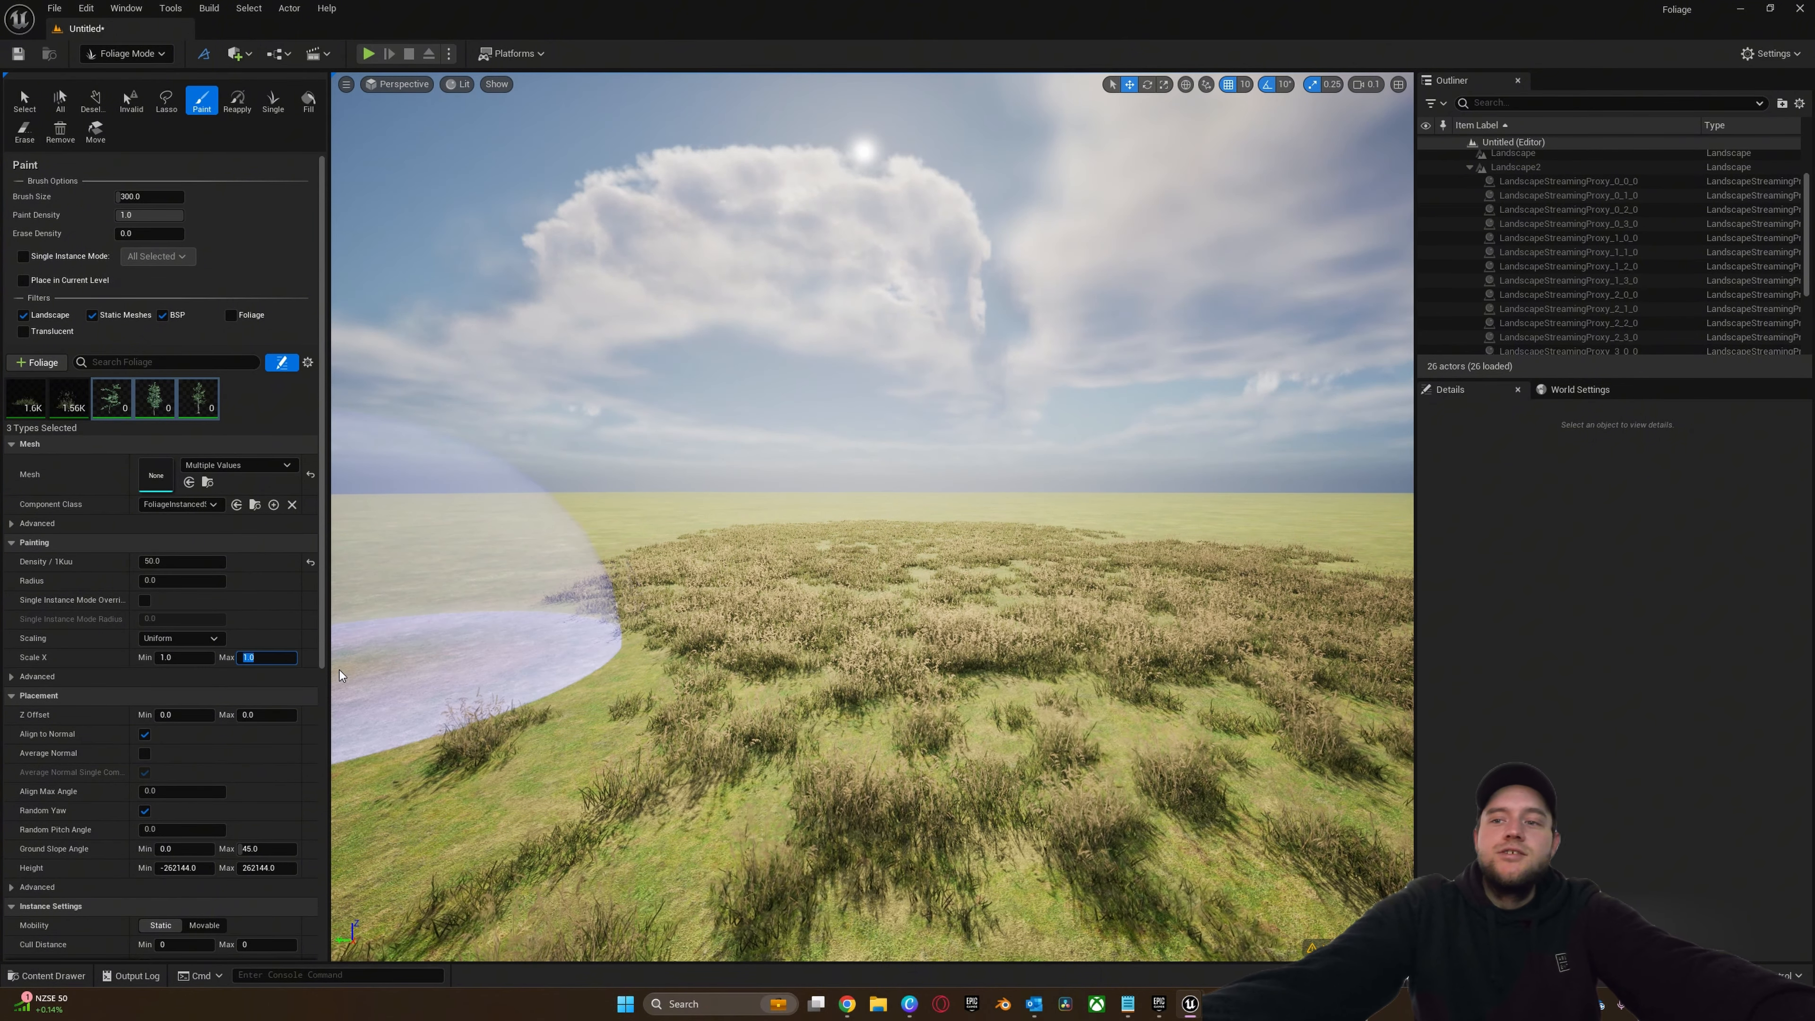
click(741, 608)
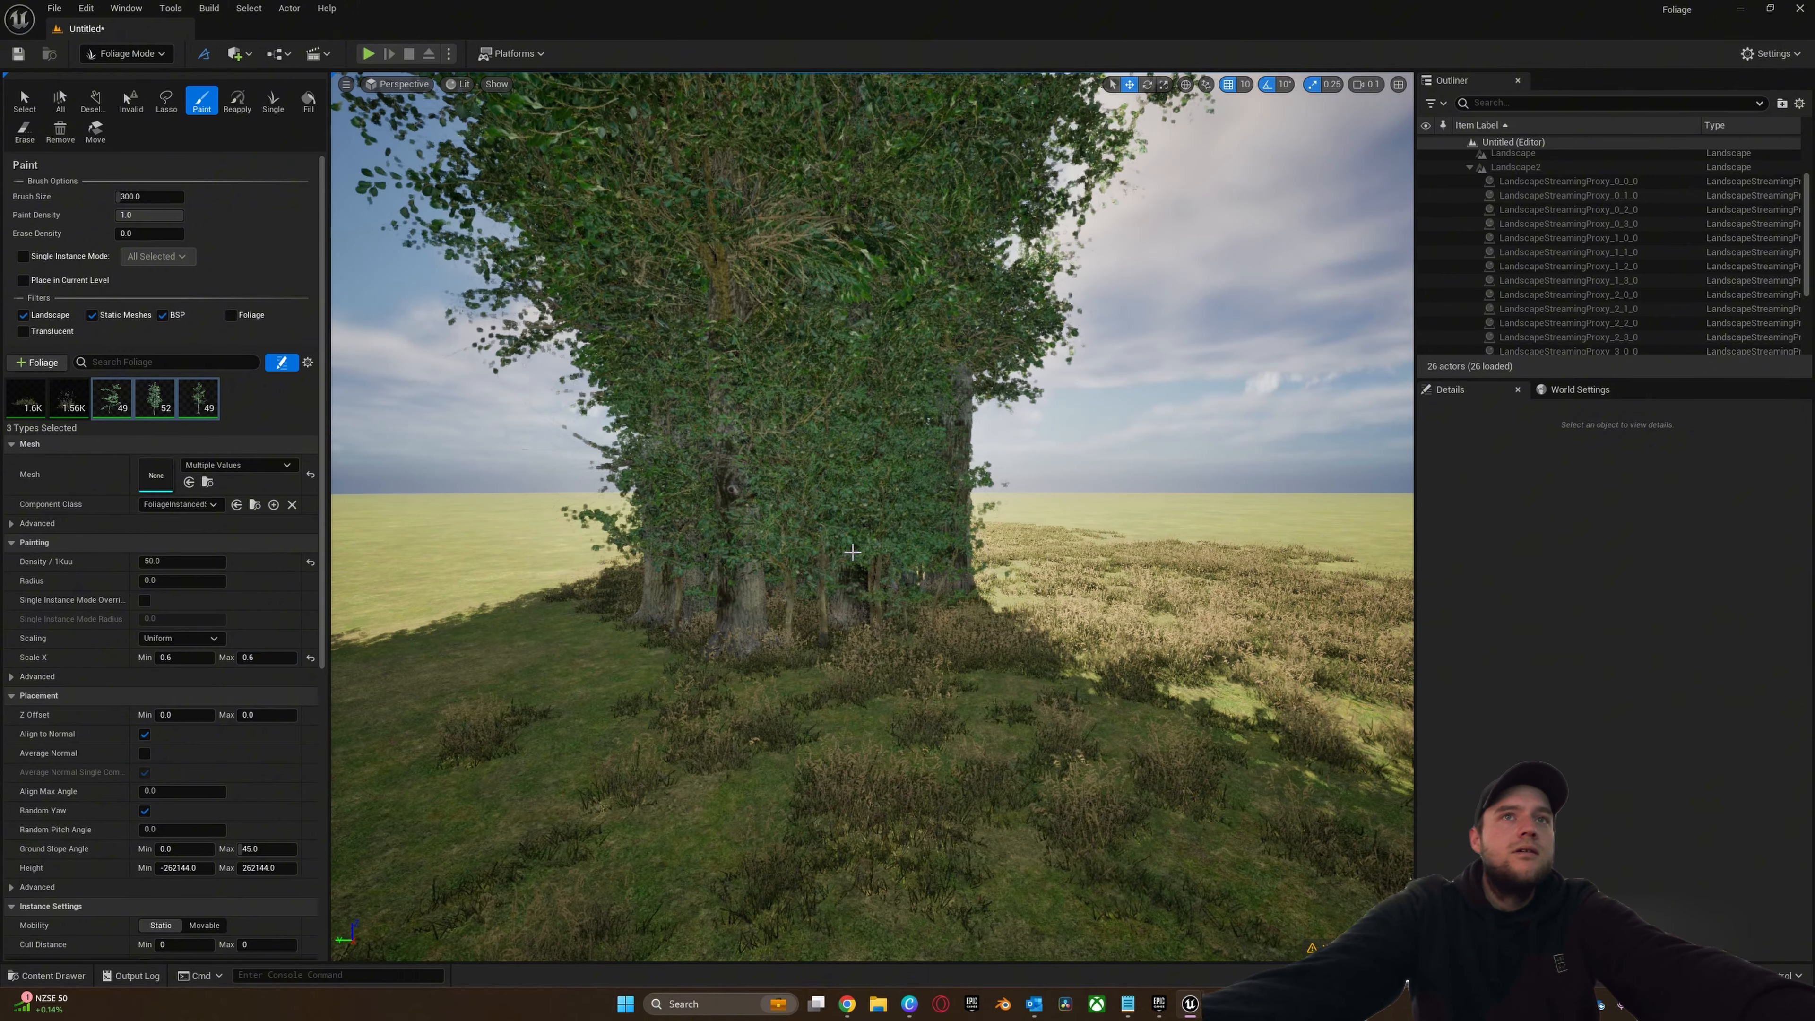
key(ctrl+z)
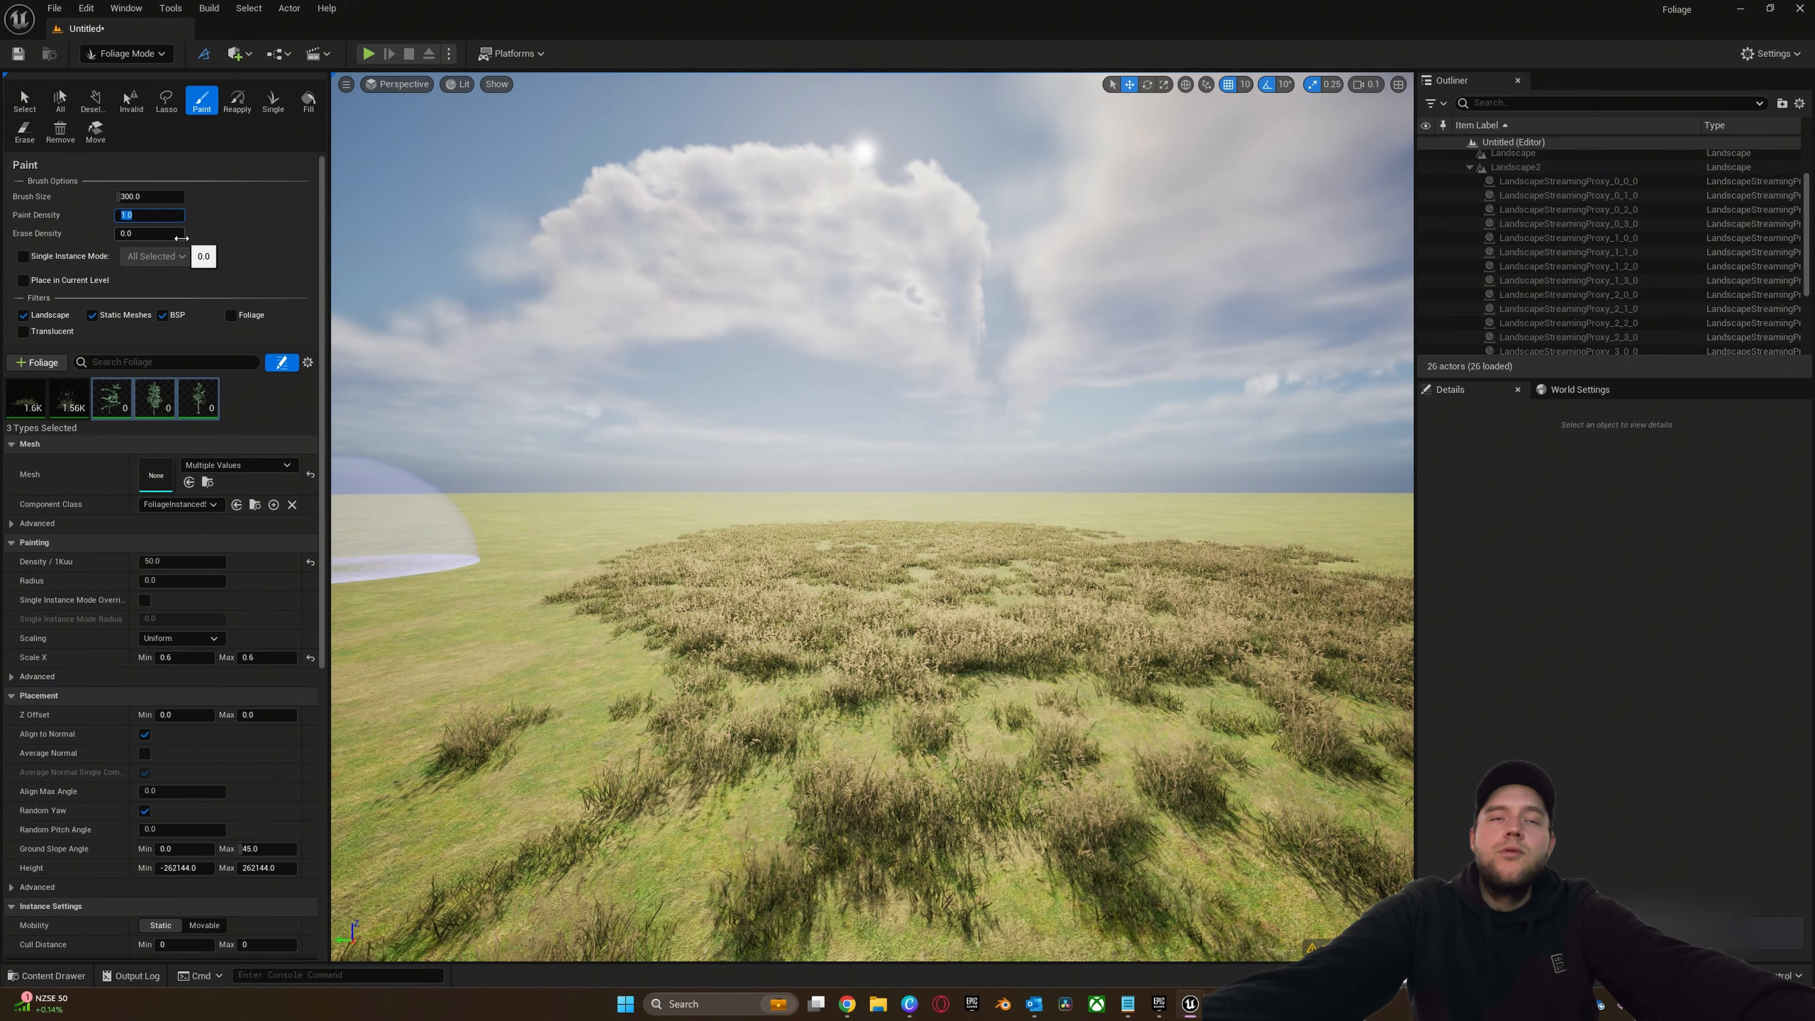
- Set the brush's Paint Density to 0.5, test-paint poplars on the grass, and undo the result
key(Return)
click(801, 569)
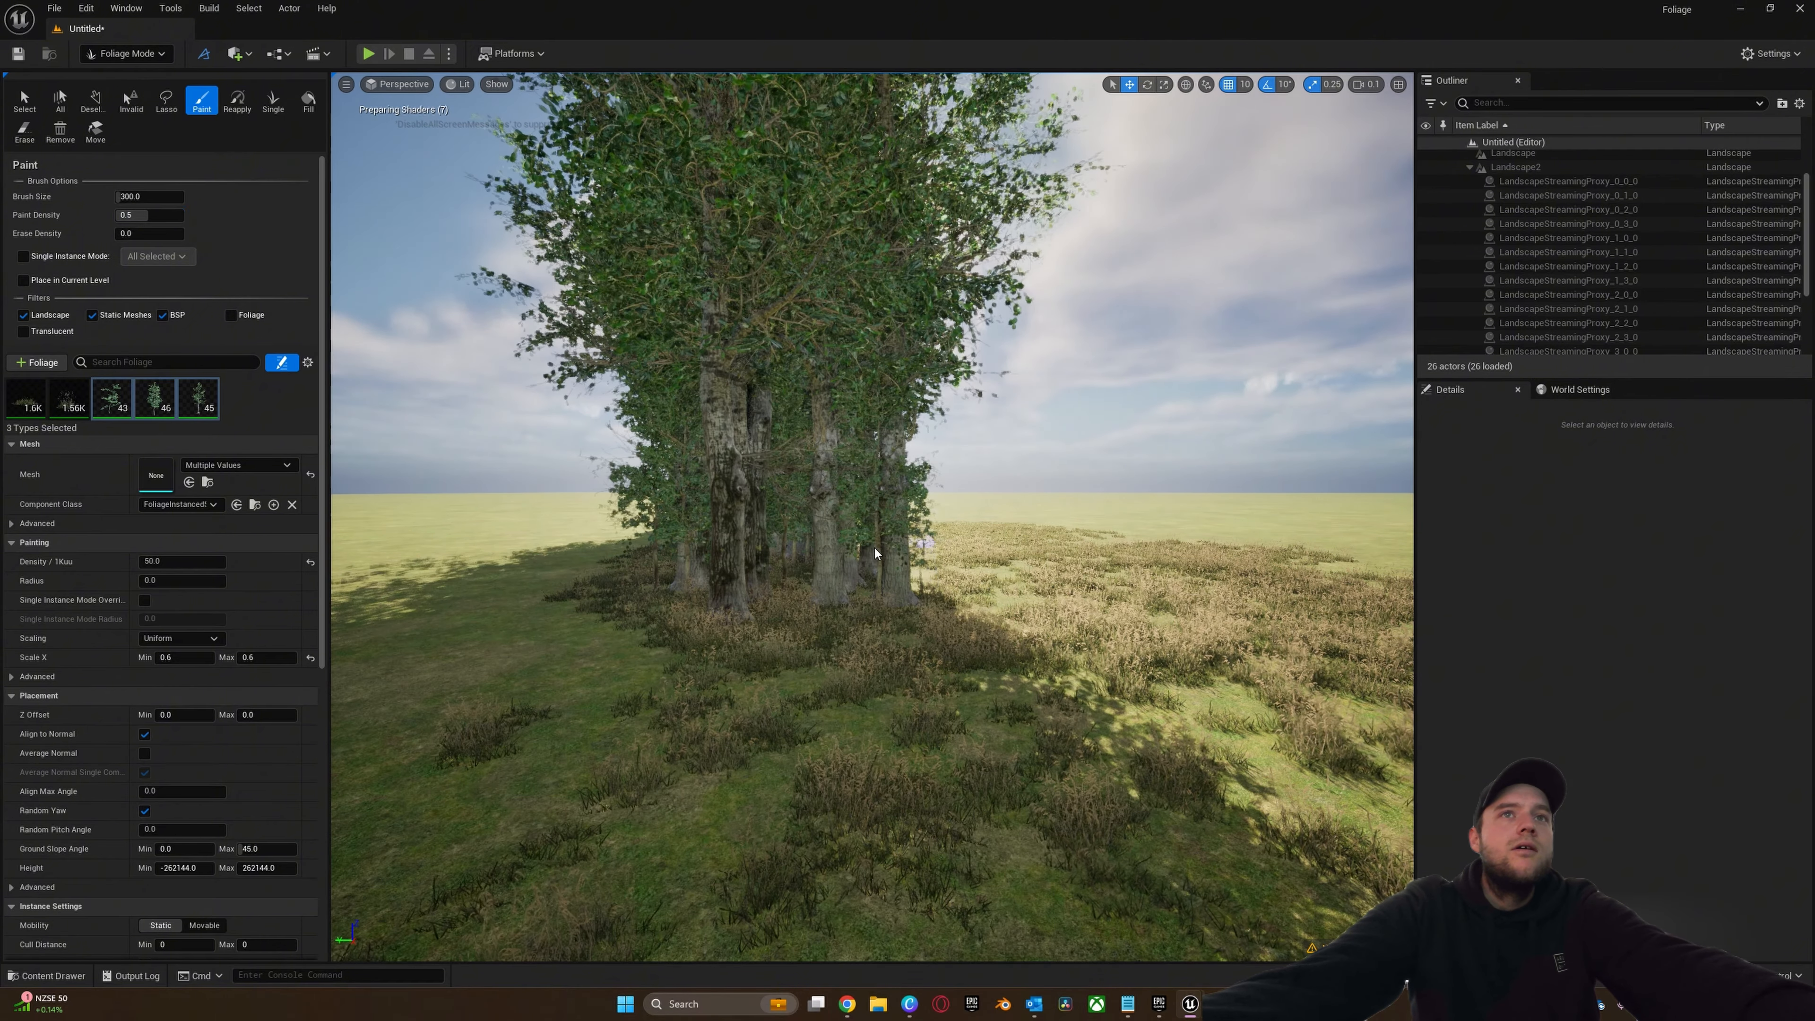
key(ctrl+z)
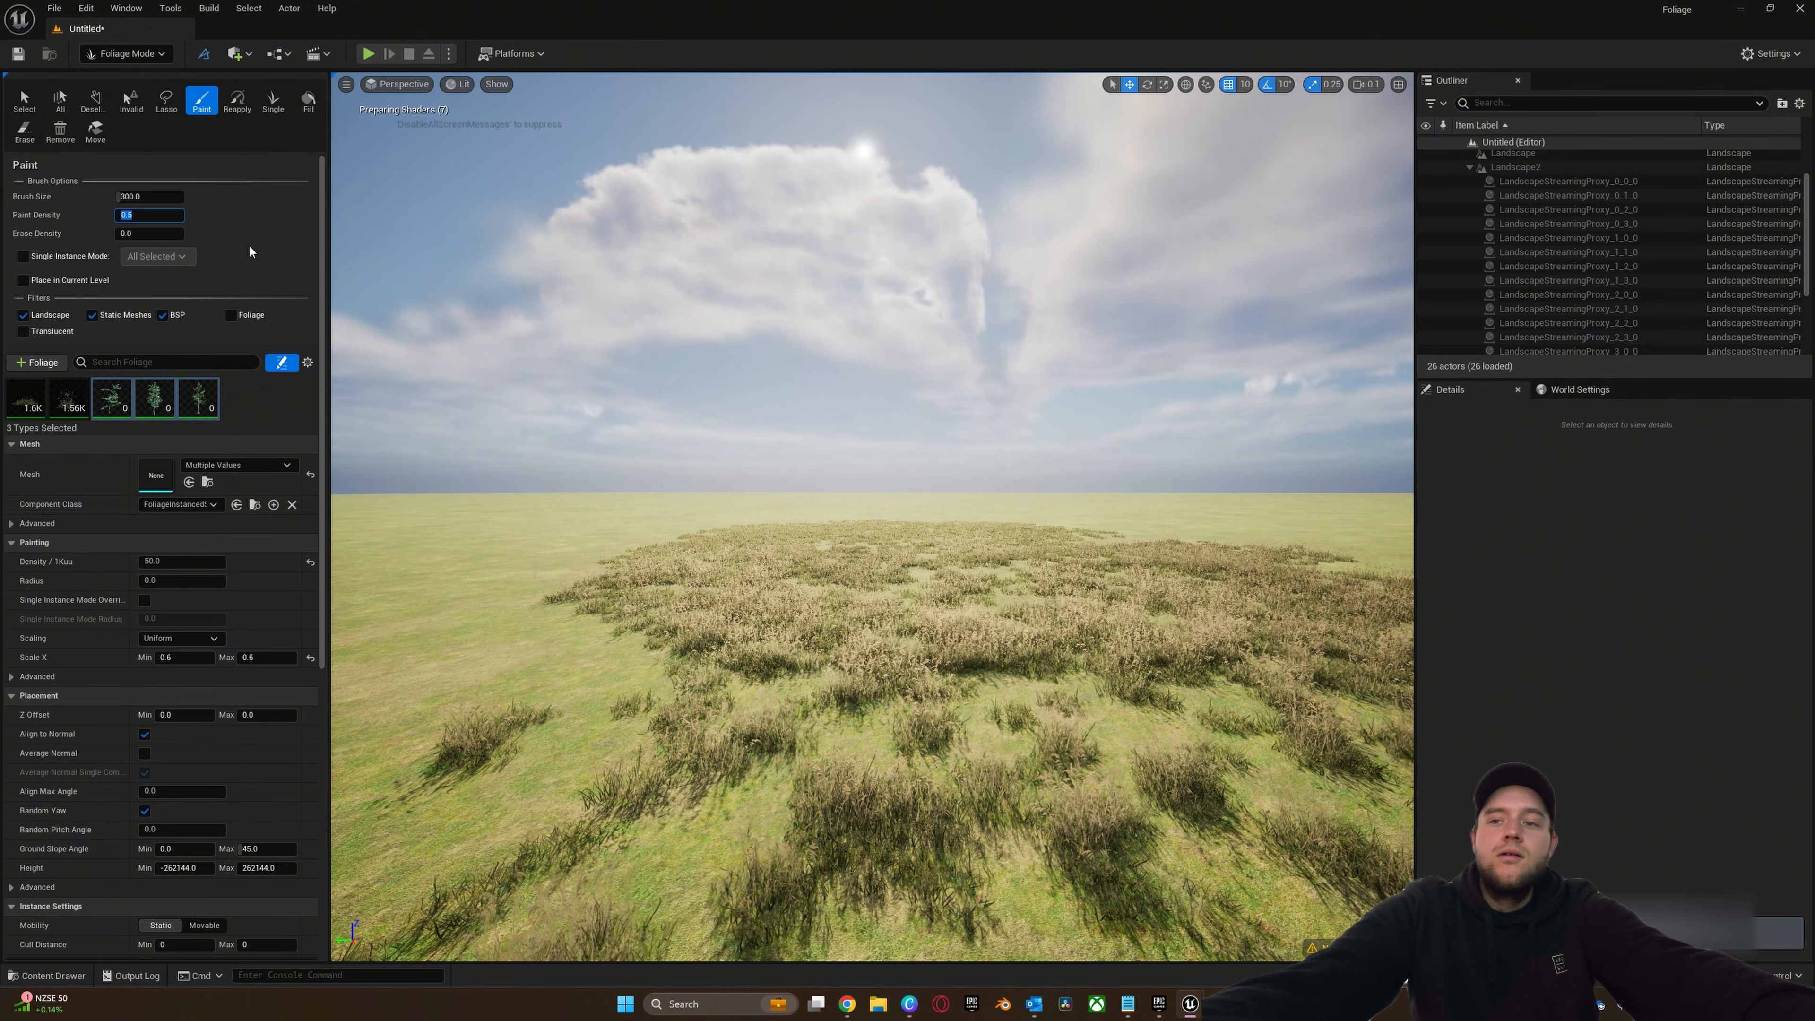
- Set the brush's Paint Density to 0.1, test-paint a few poplars on the grass, and undo them
text(.1)
key(Return)
click(797, 550)
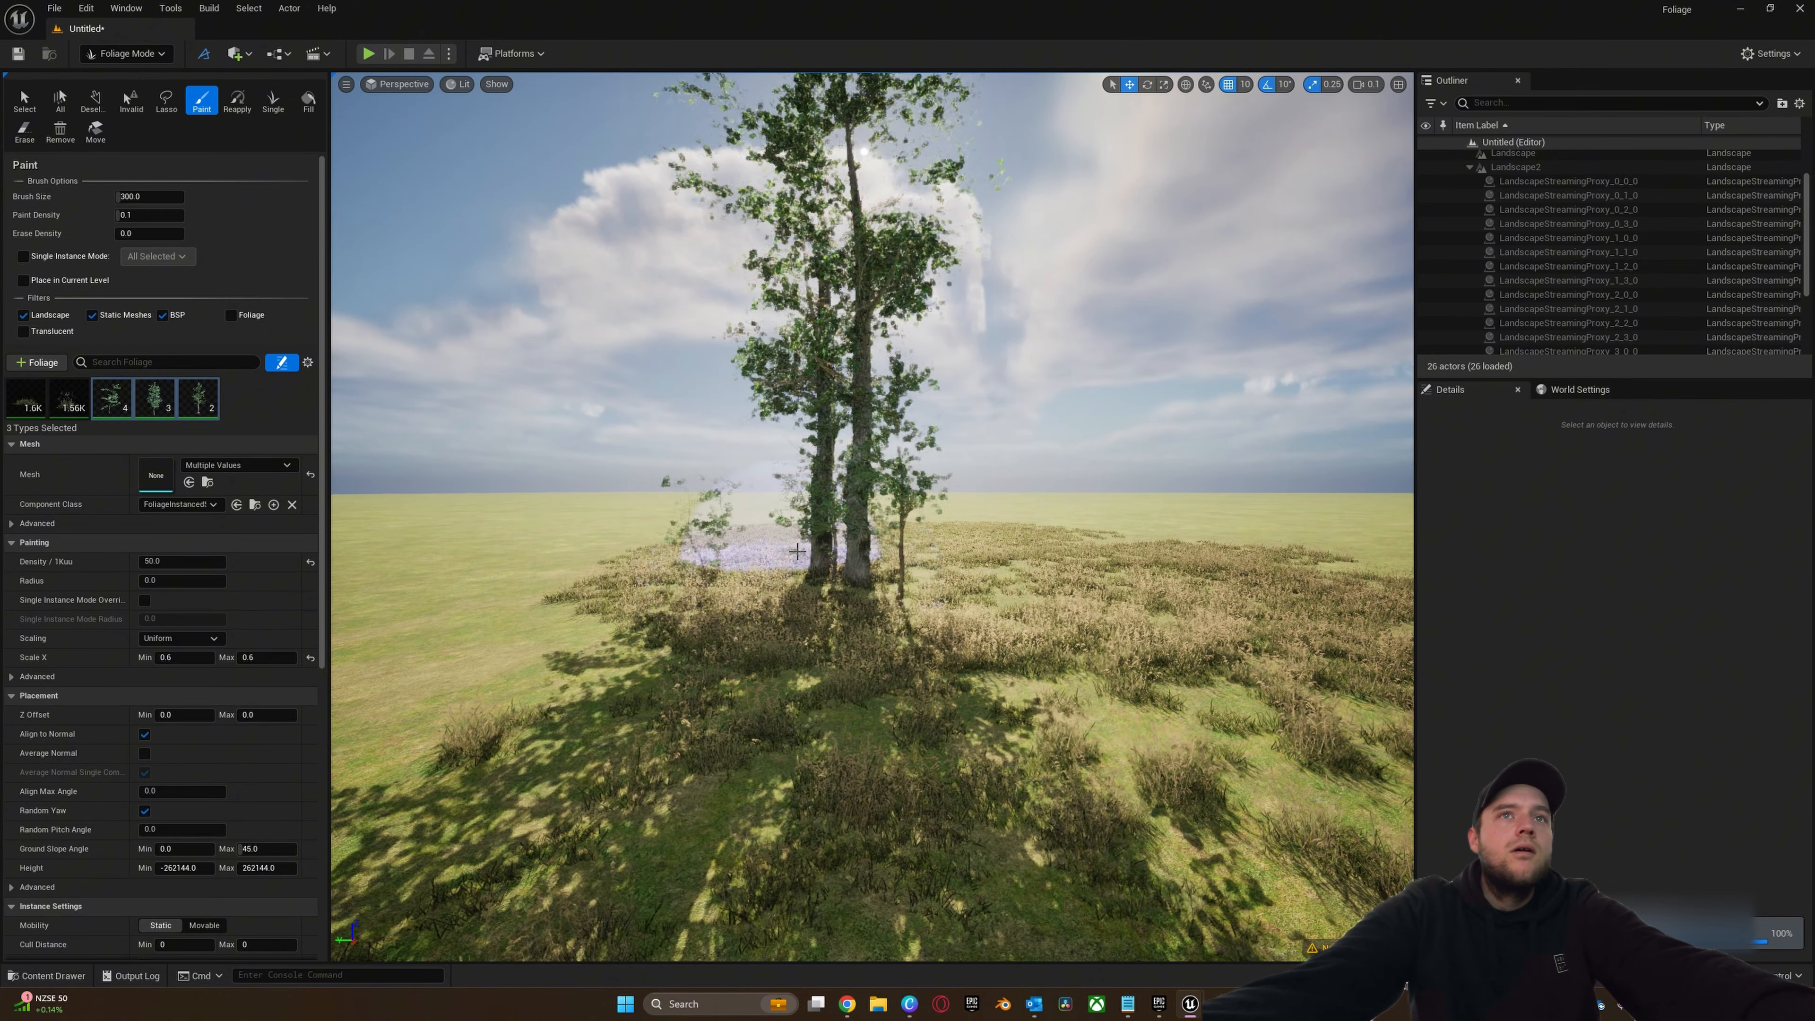
key(ctrl+z)
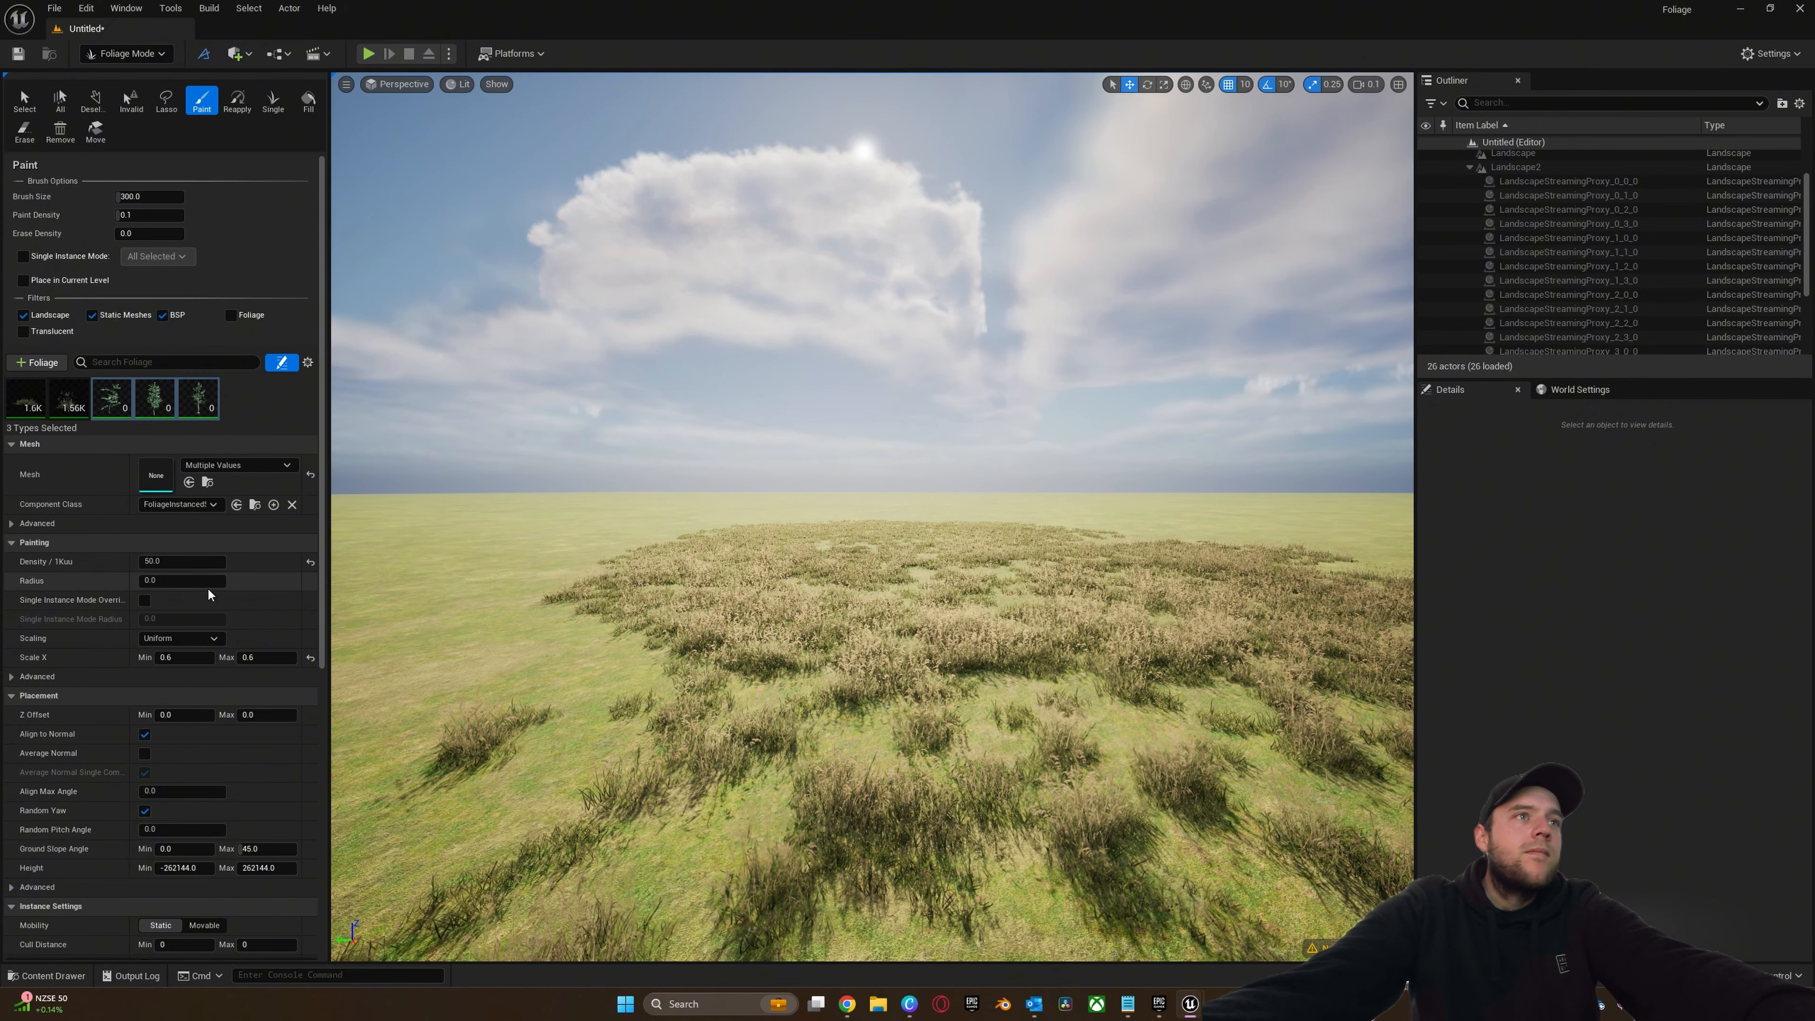
- Set the poplar types' Scale X minimum and maximum to 0.4, test-paint a group, and undo it
click(268, 658)
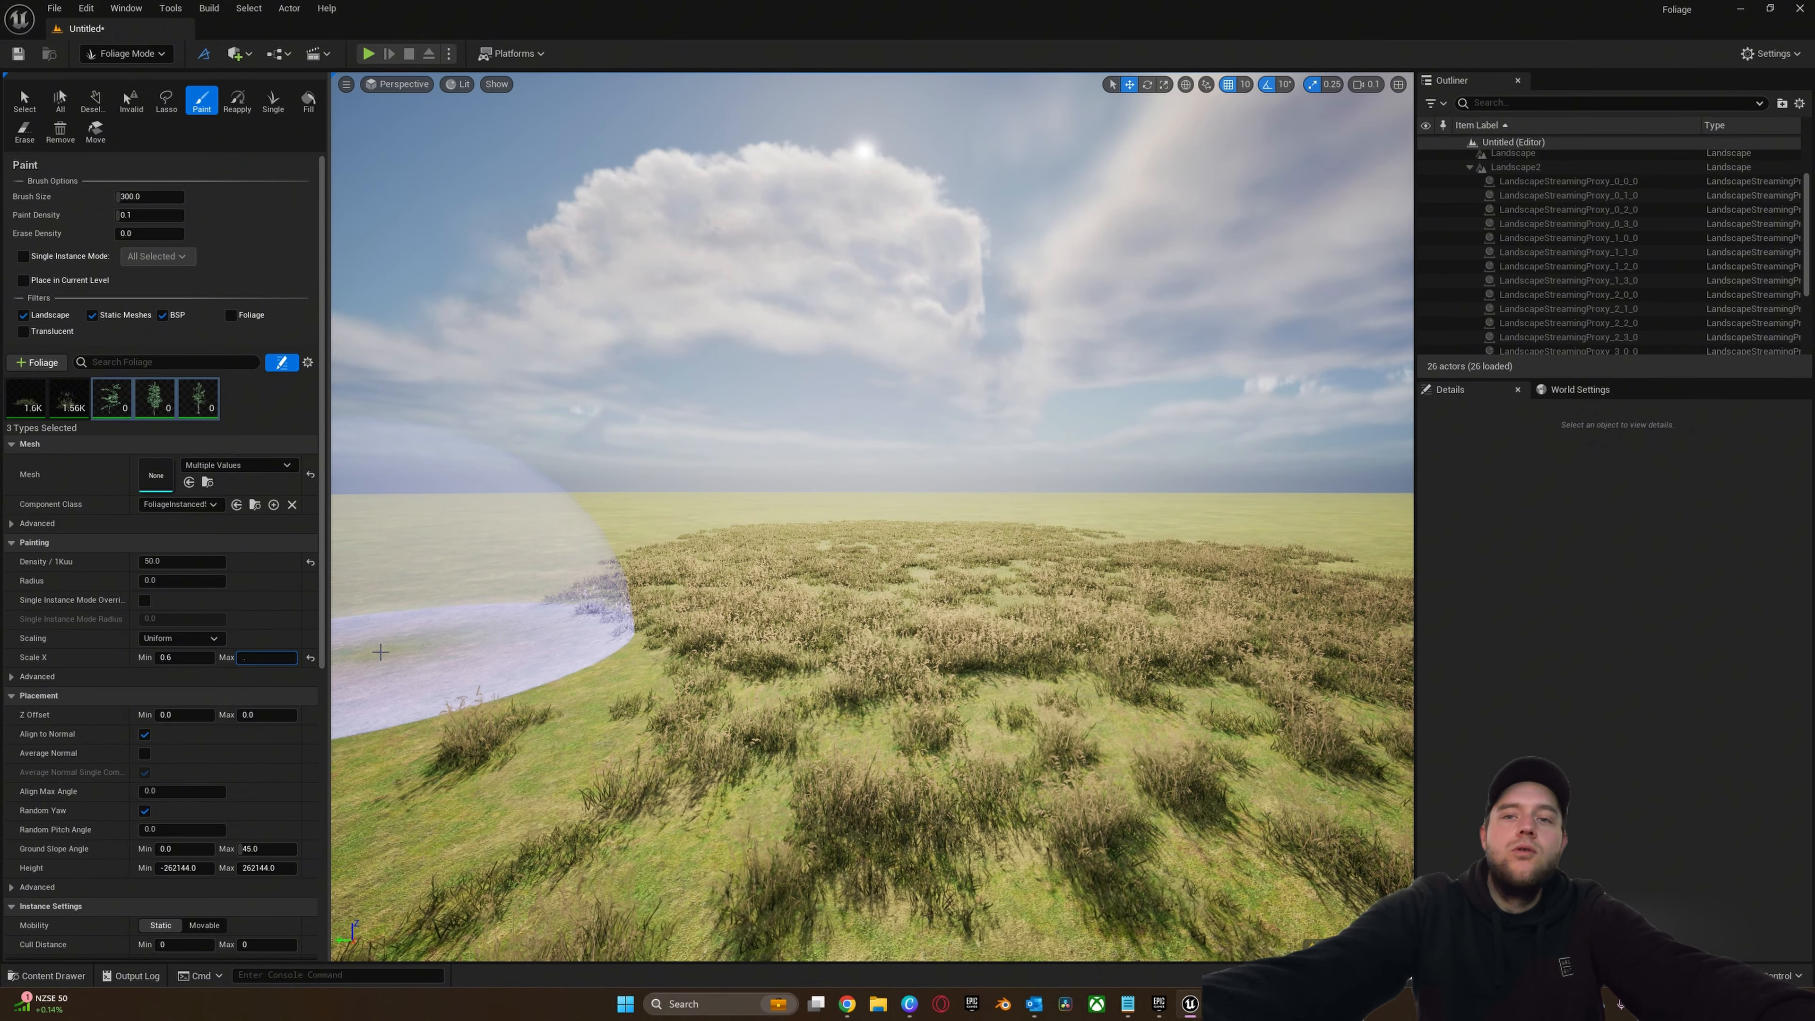
click(890, 612)
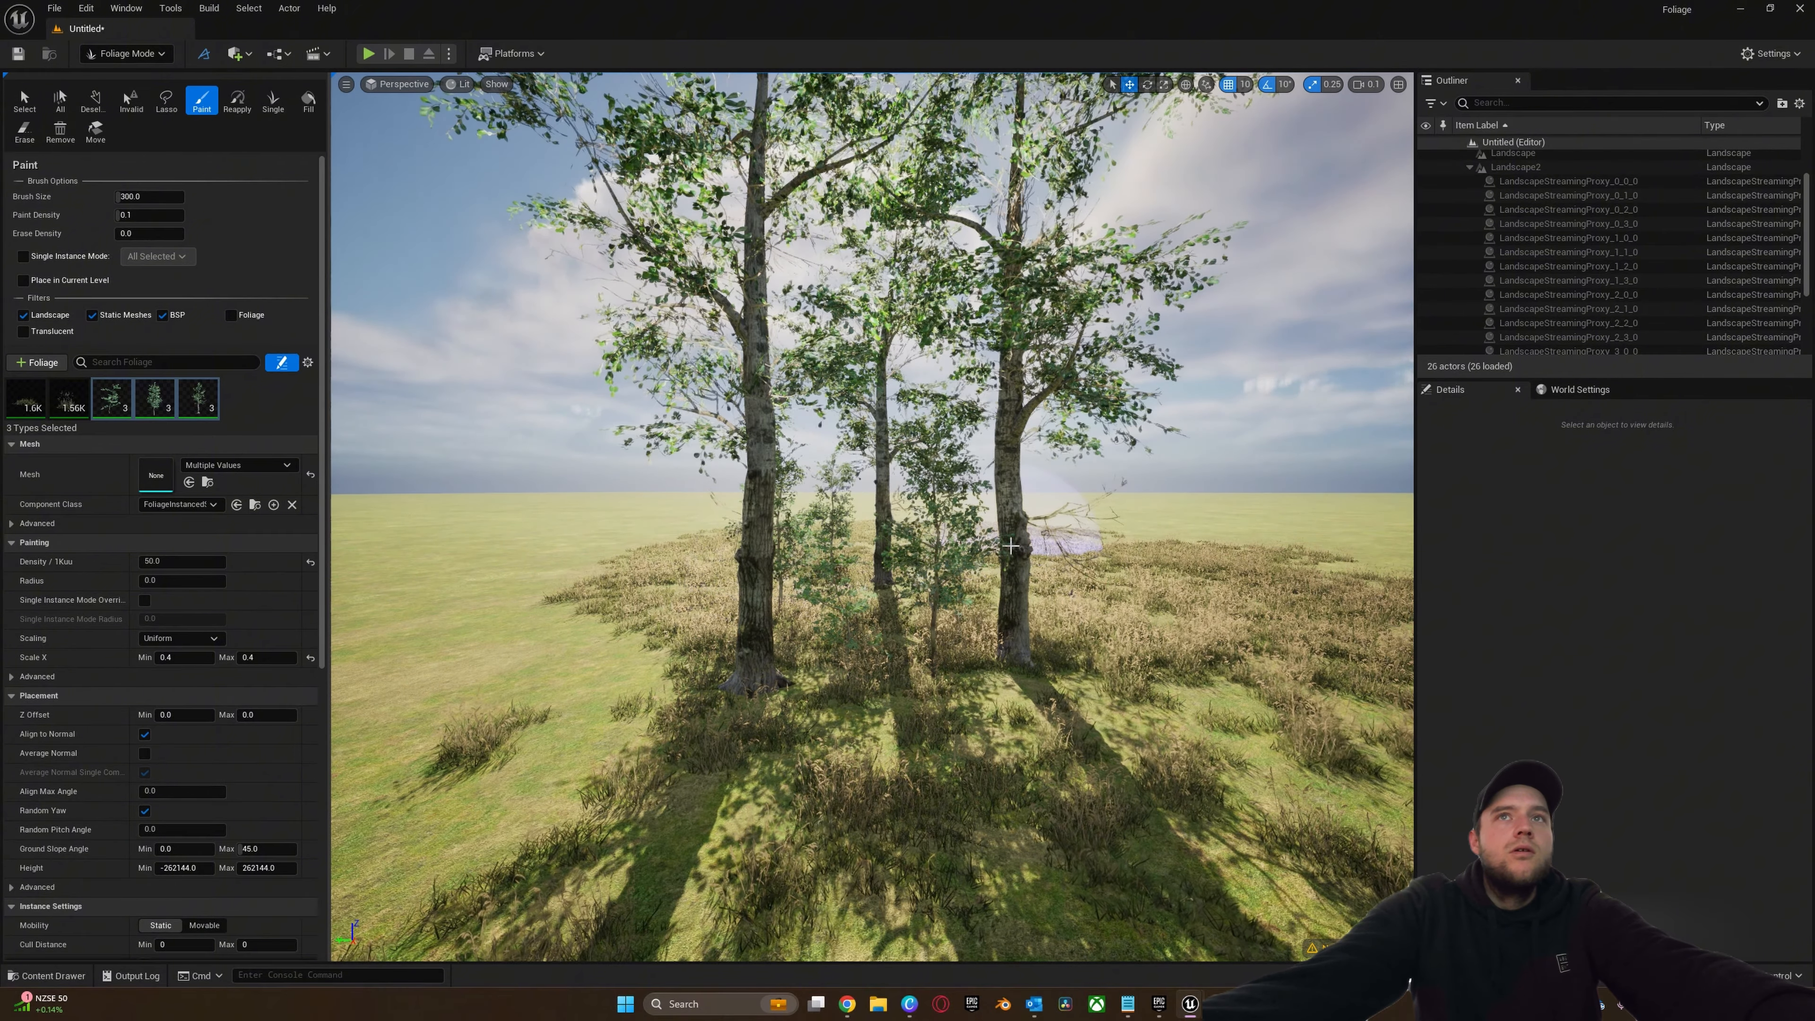
key(ctrl+z)
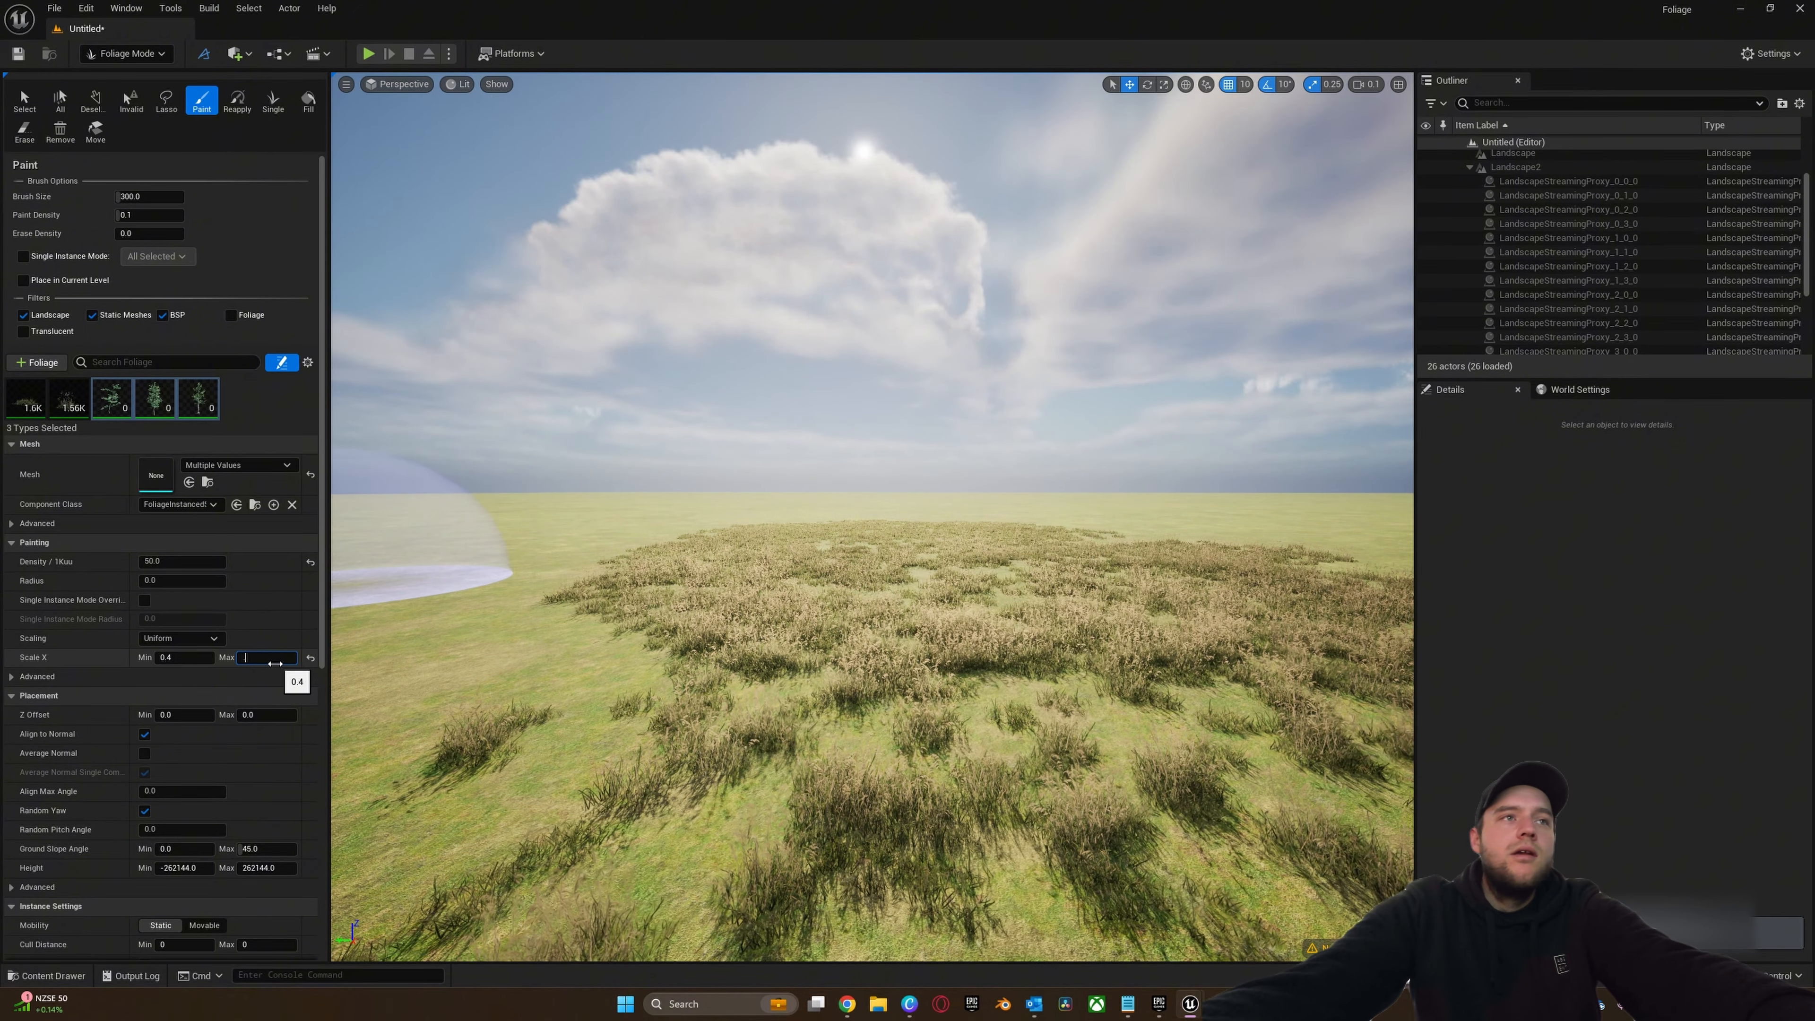
- Set the poplar types' Scale X minimum and maximum to 0.3 and paint sparse trees over the grass patch
click(822, 543)
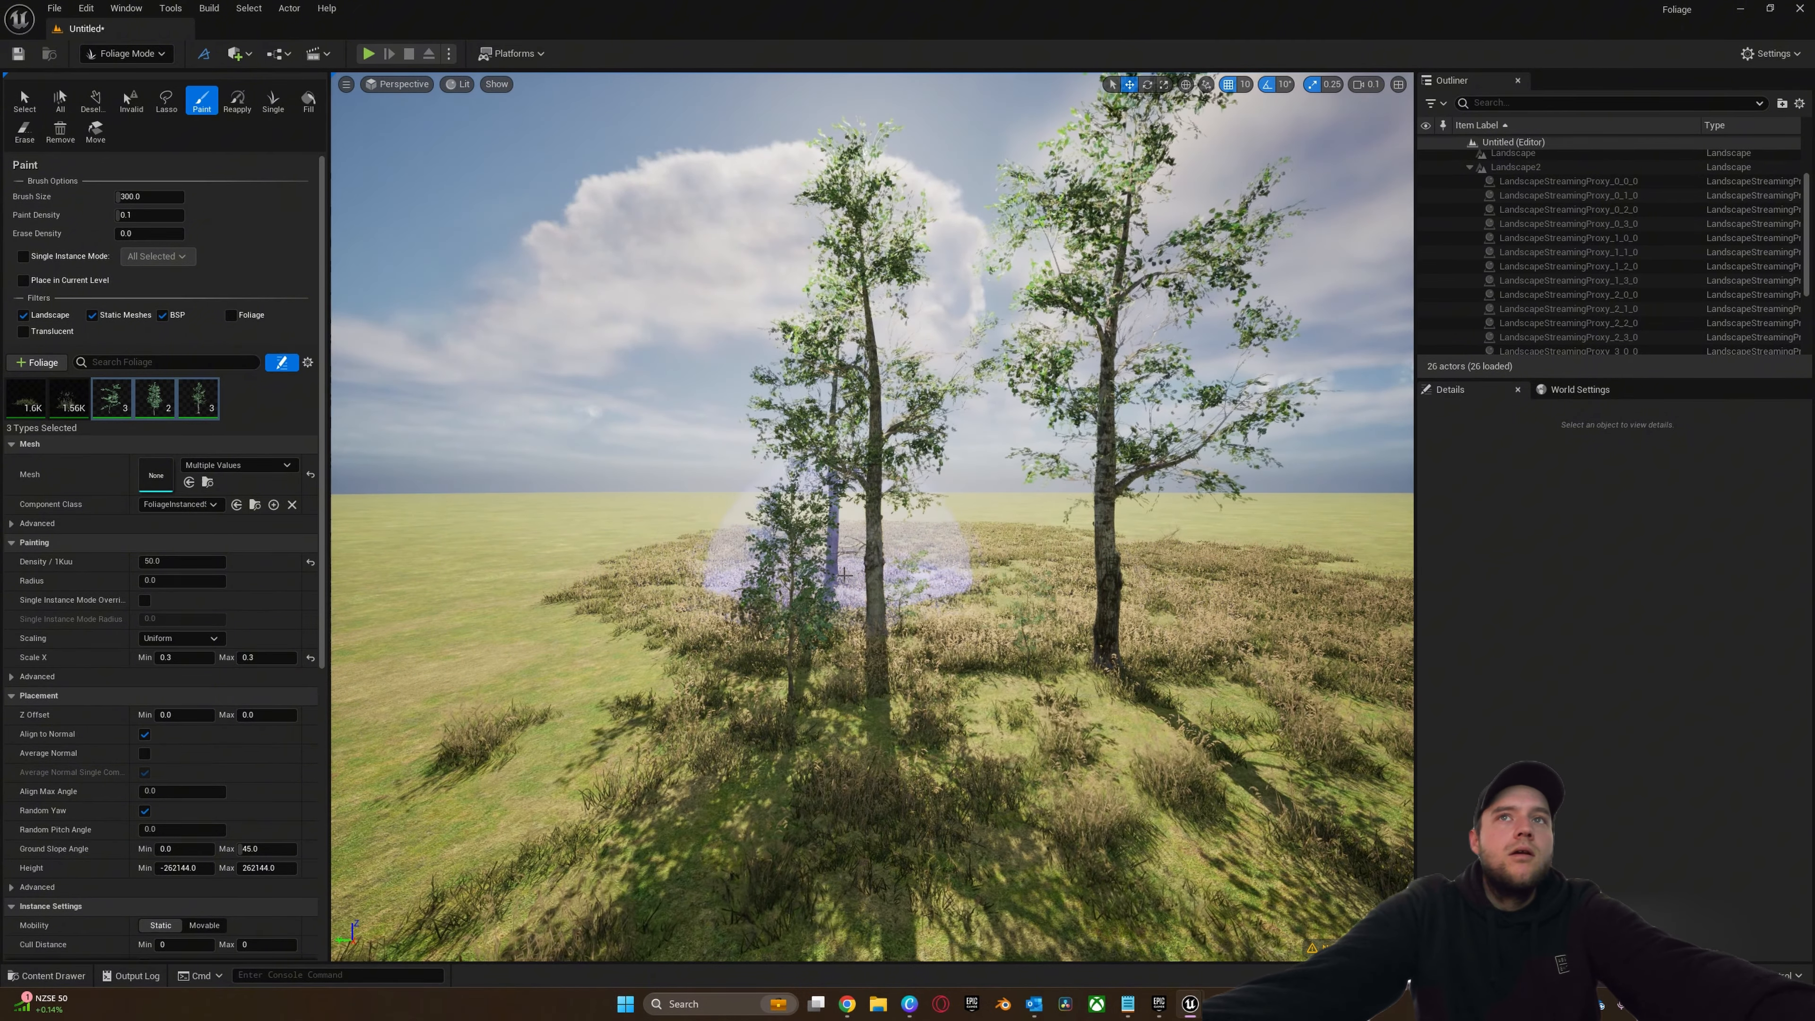
key(a)
right_drag(871, 572, 964, 608)
right_drag(776, 633, 776, 634)
key(s)
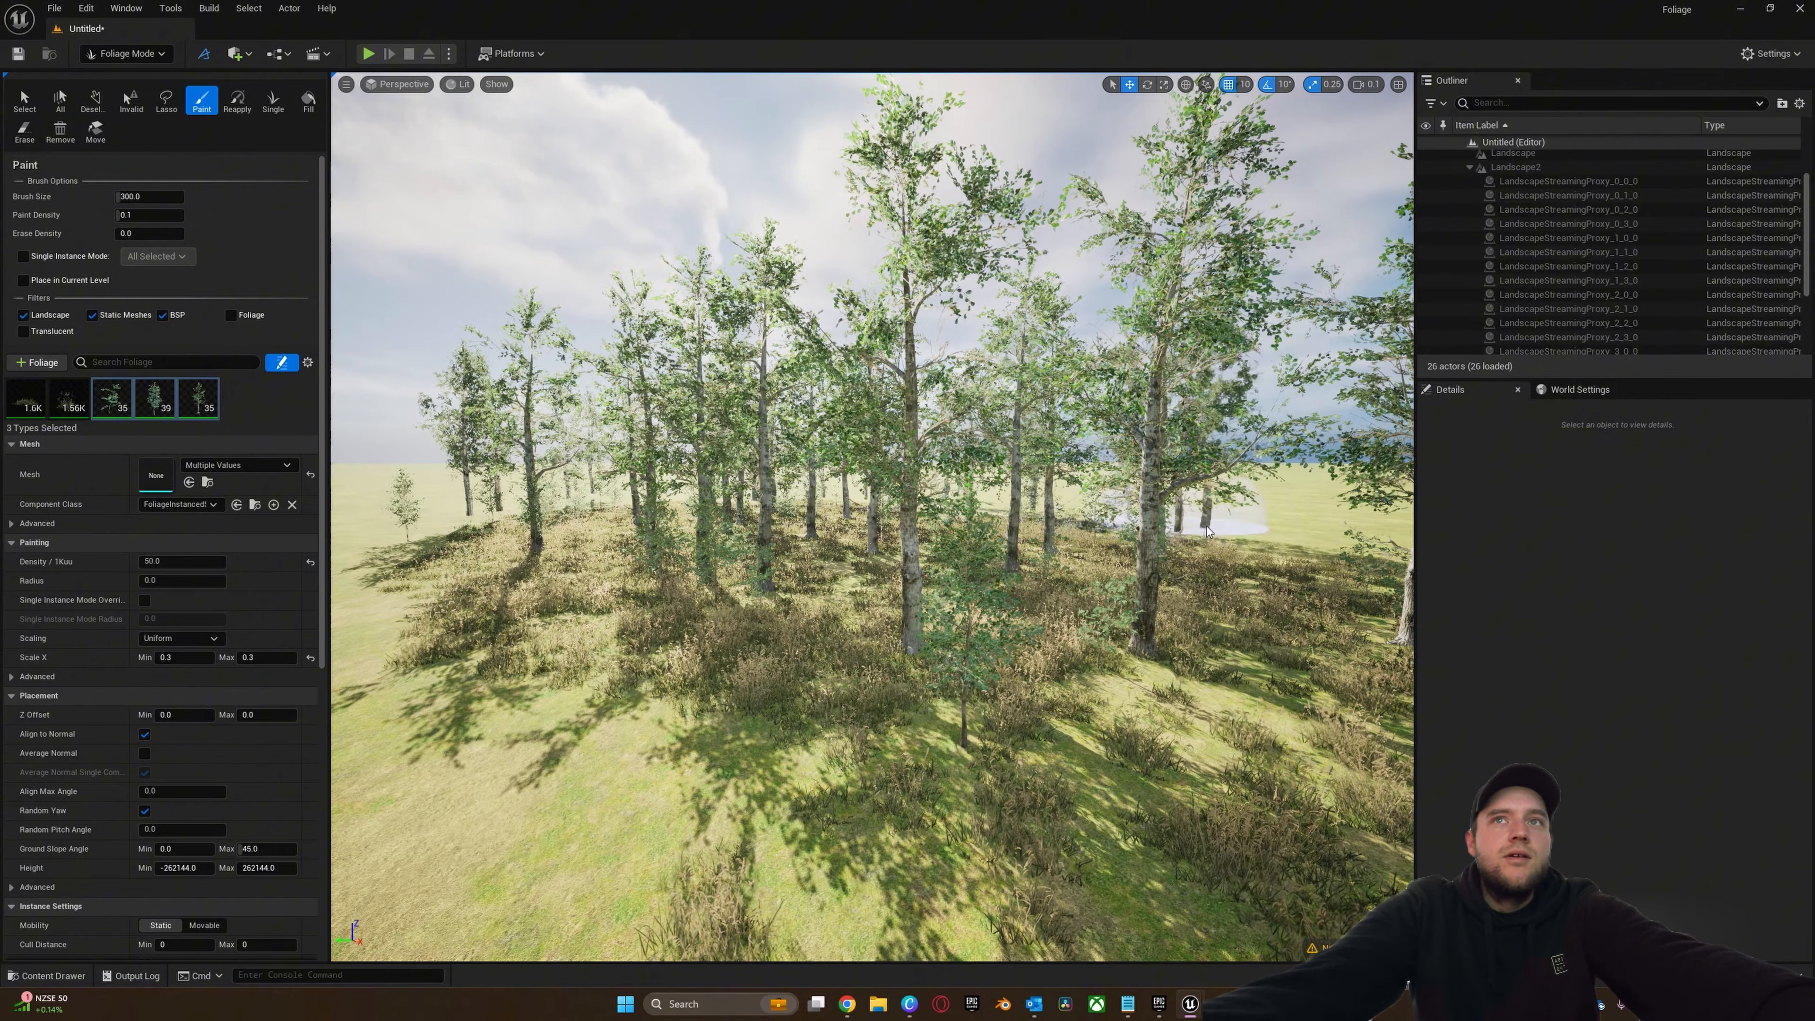
- Paint more poplars across the meadow to extend the forest and inspect it from ground level
right_drag(838, 569, 679, 547)
mouse_move(850, 721)
mouse_down()
mouse_move(798, 608)
mouse_move(1001, 541)
mouse_move(893, 608)
mouse_up()
mouse_move(893, 608)
right_down()
mouse_move(1029, 647)
mouse_move(1015, 590)
mouse_move(1061, 556)
right_up()
key(w)
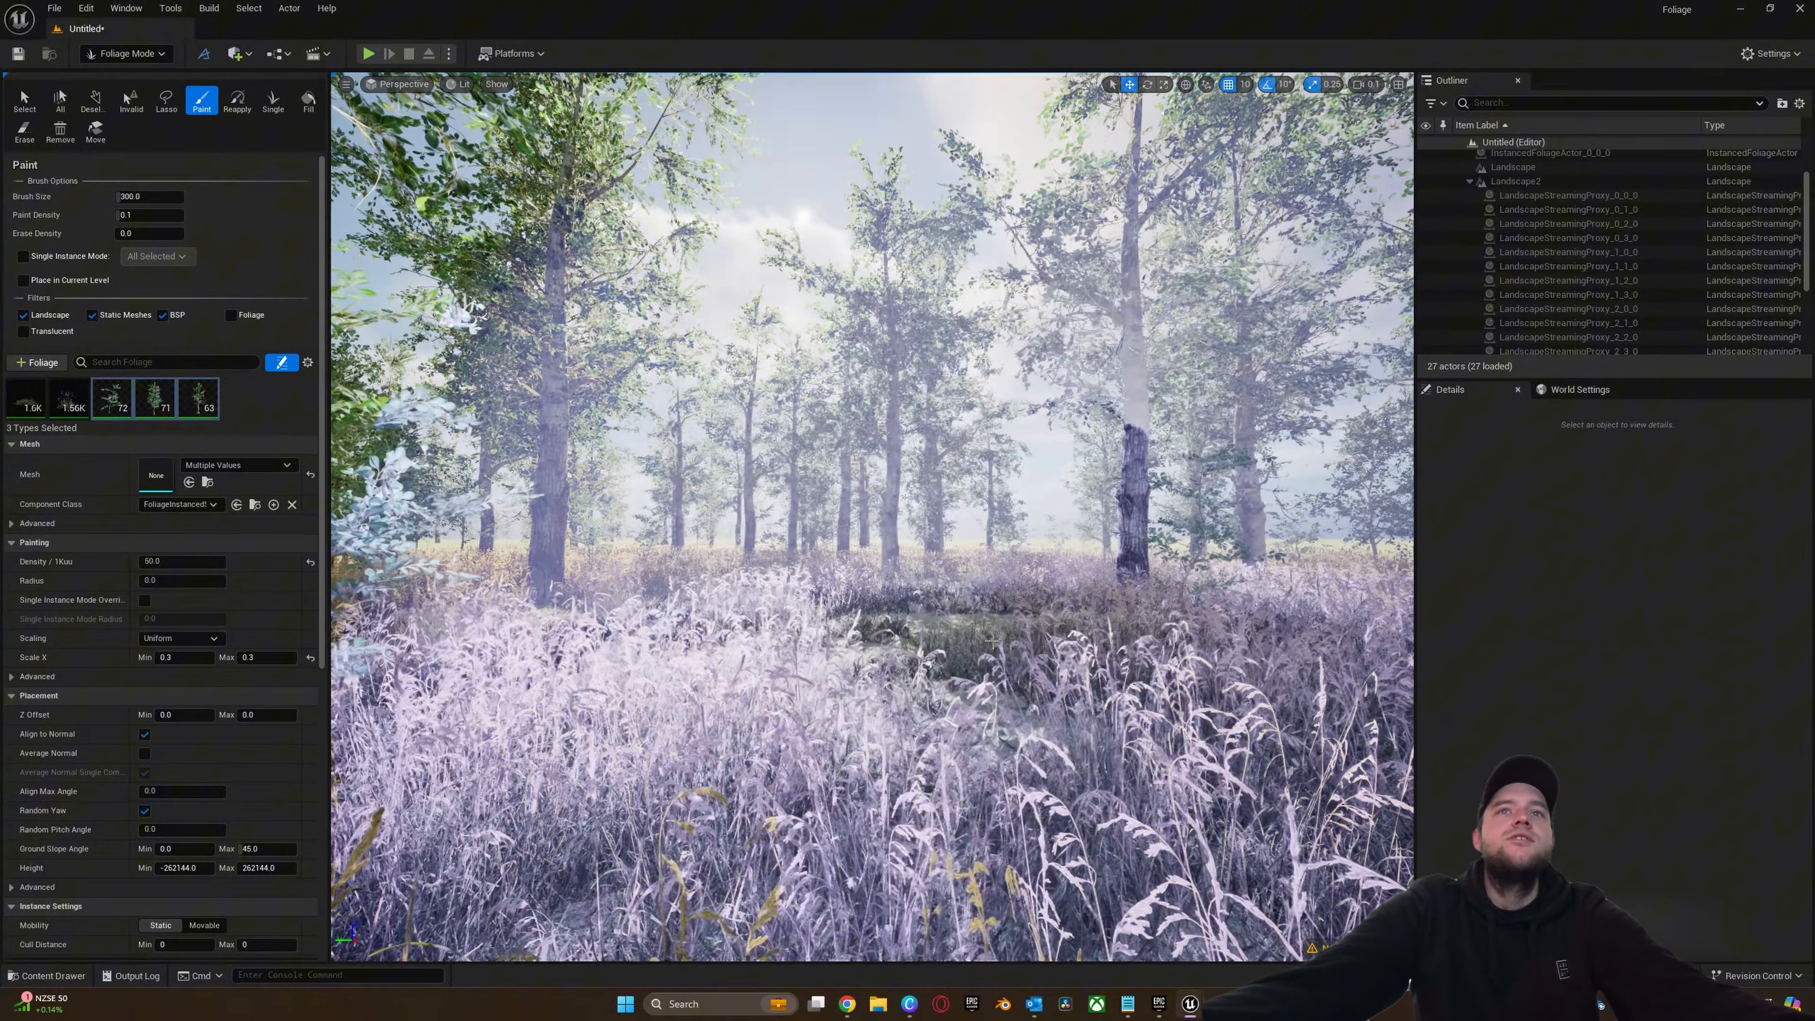